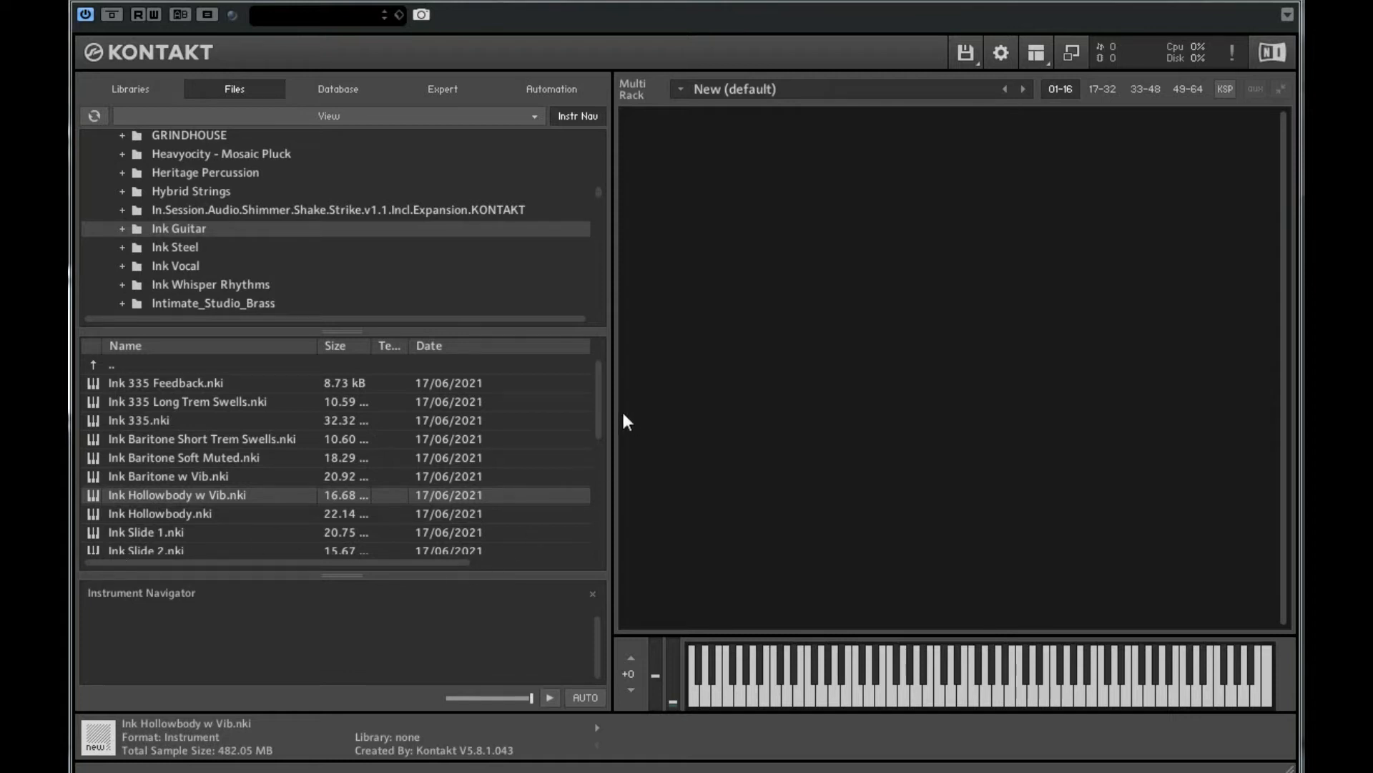
# - Browse the Ink Guitar folder's patches and load Ink Baritone Soft Muted.nki into the empty rack
pyautogui.moveTo(602, 390); pyautogui.dragTo(606, 362)
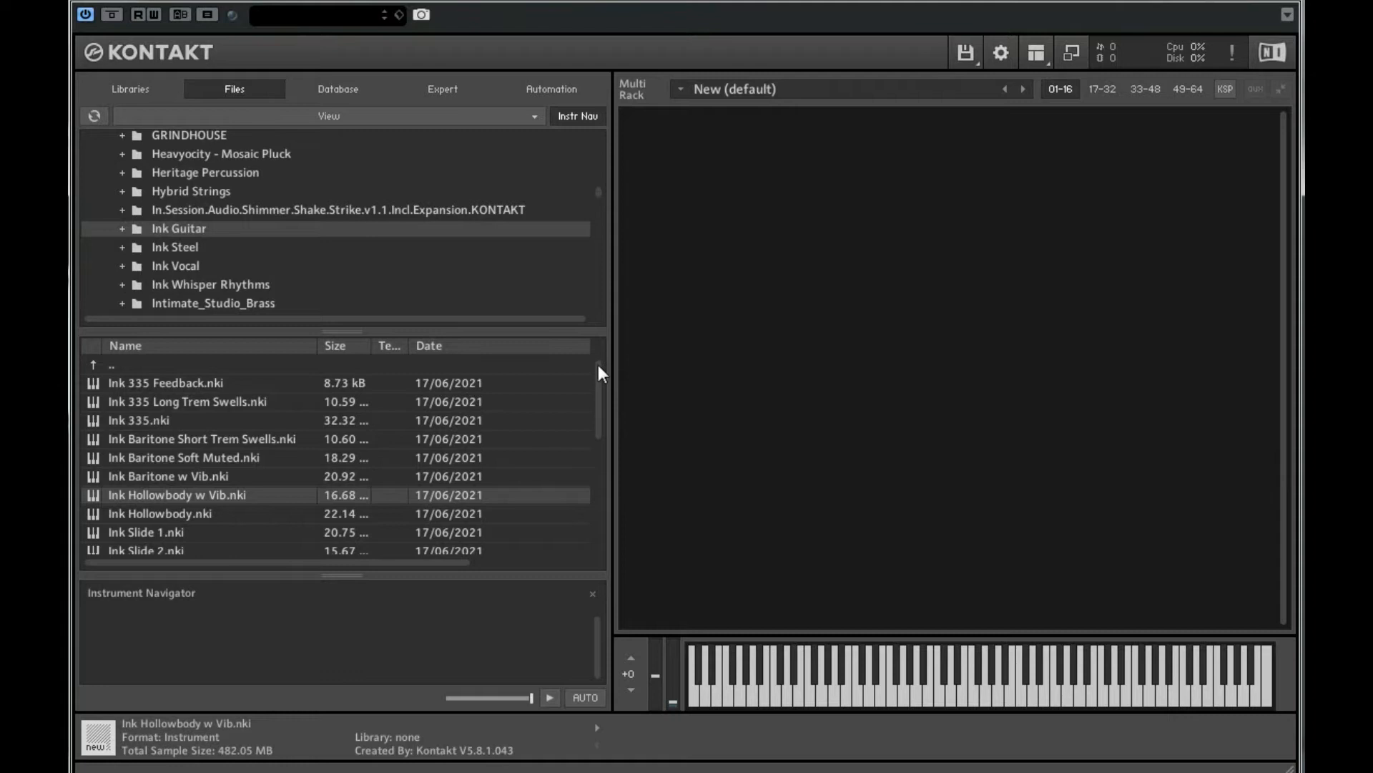
pyautogui.moveTo(602, 378); pyautogui.dragTo(601, 380)
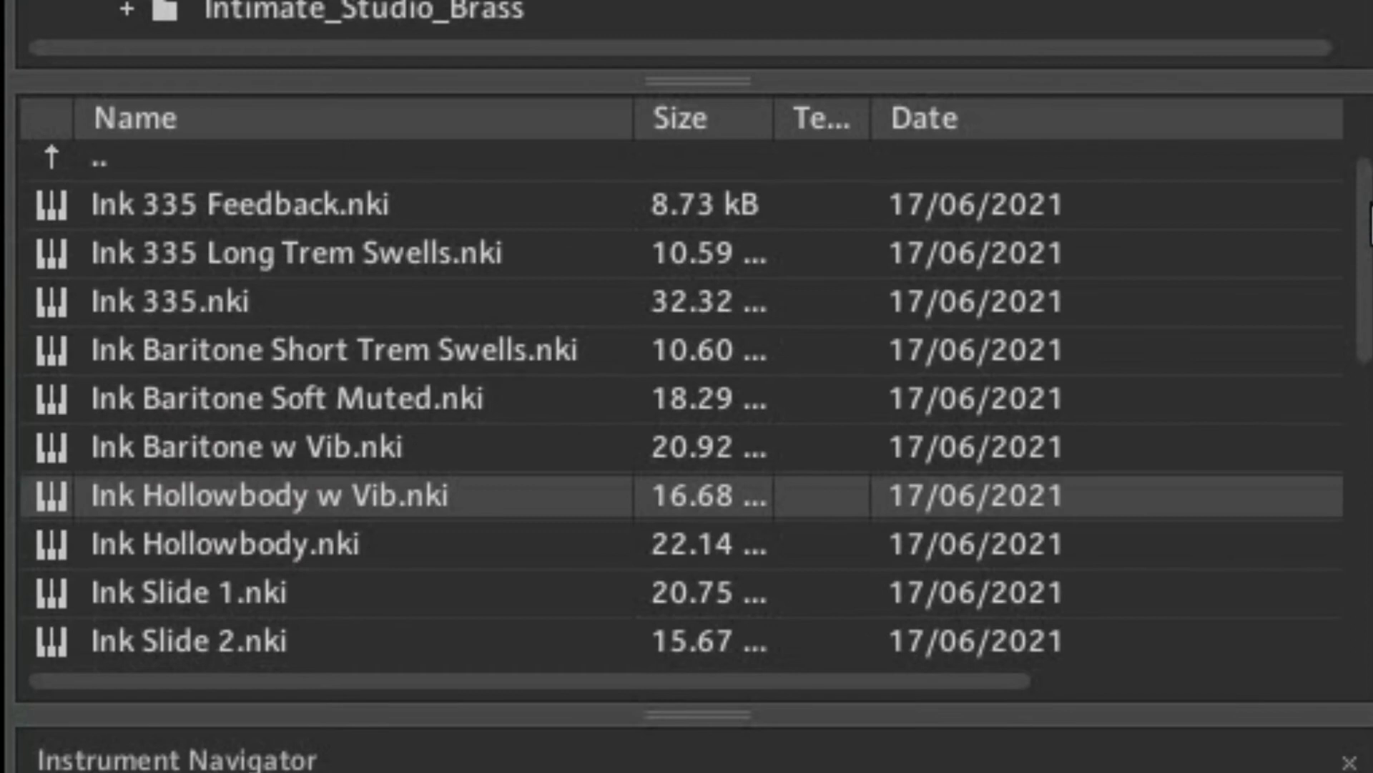
pyautogui.moveTo(1372, 204); pyautogui.dragTo(1372, 496)
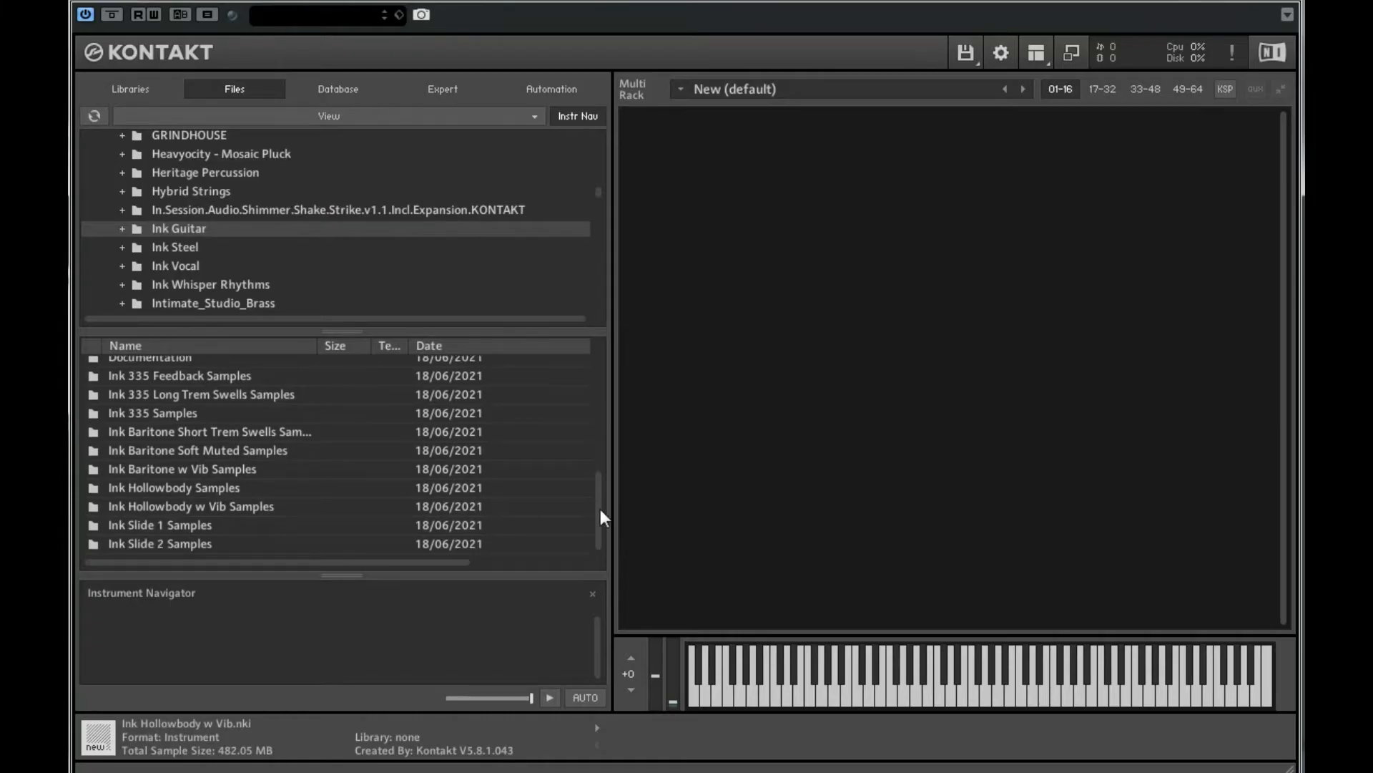
pyautogui.moveTo(600, 514); pyautogui.dragTo(612, 385)
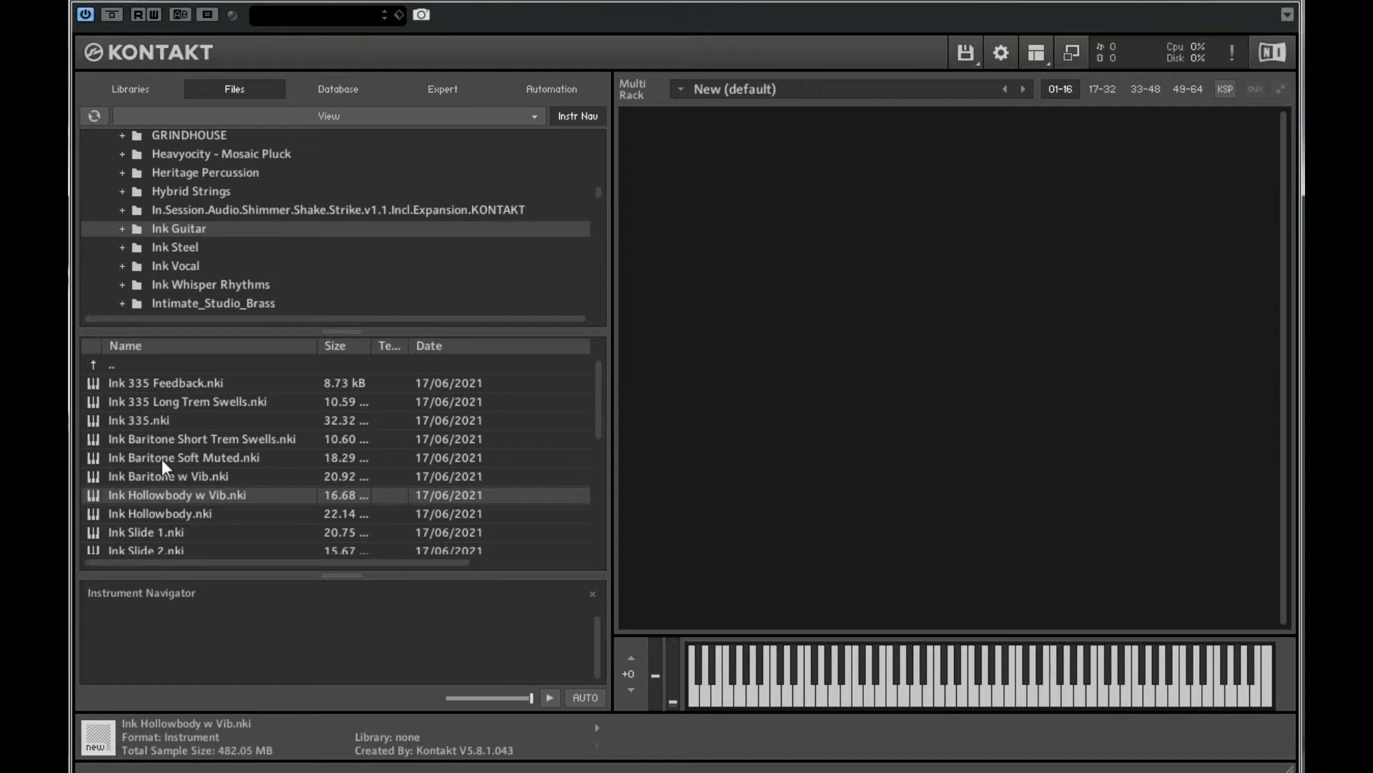
pyautogui.moveTo(163, 464)
pyautogui.mouseDown()
pyautogui.moveTo(515, 398)
pyautogui.moveTo(838, 389)
pyautogui.mouseUp()
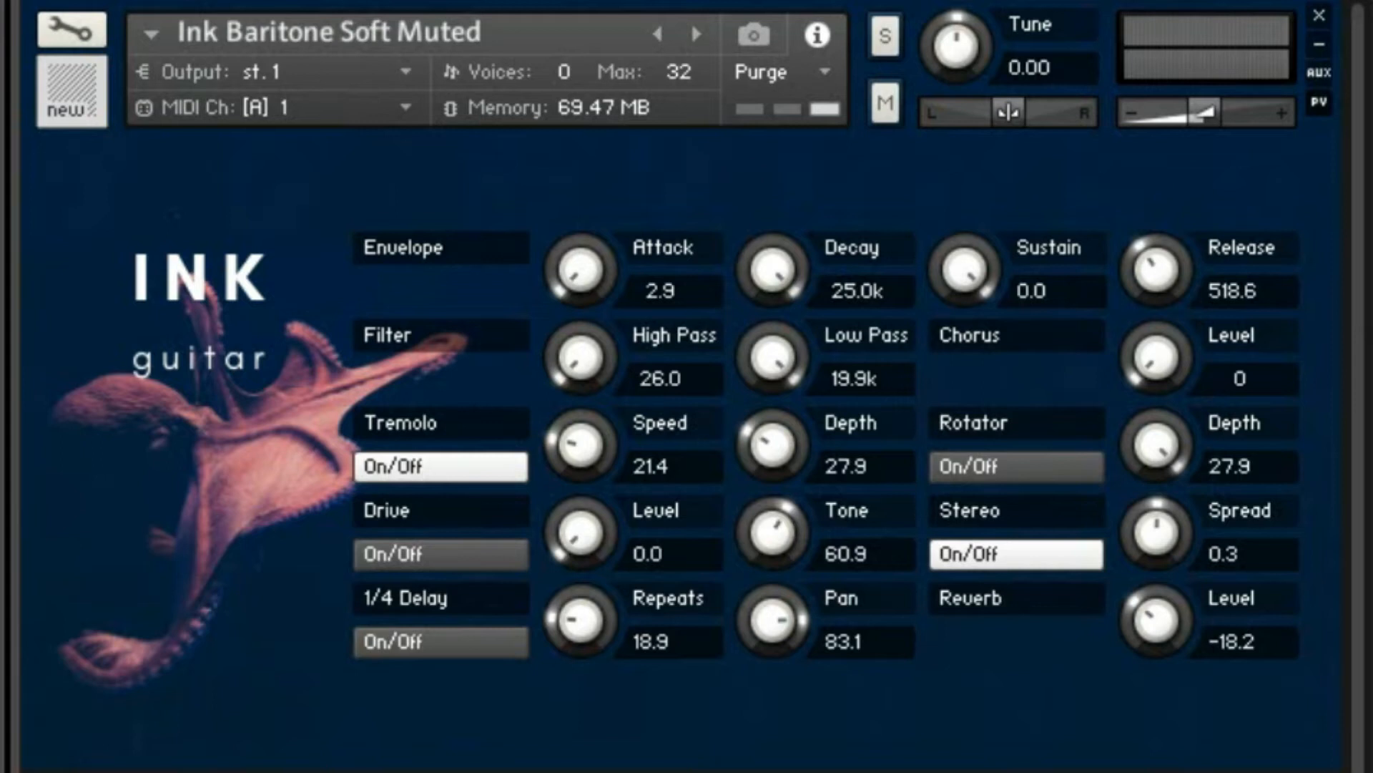
# - Replace the baritone patch with Ink 335 Feedback.nki, and replace the Ink 335 Long Trem Swells patch with Ink 335.nki
pyautogui.click(1320, 16)
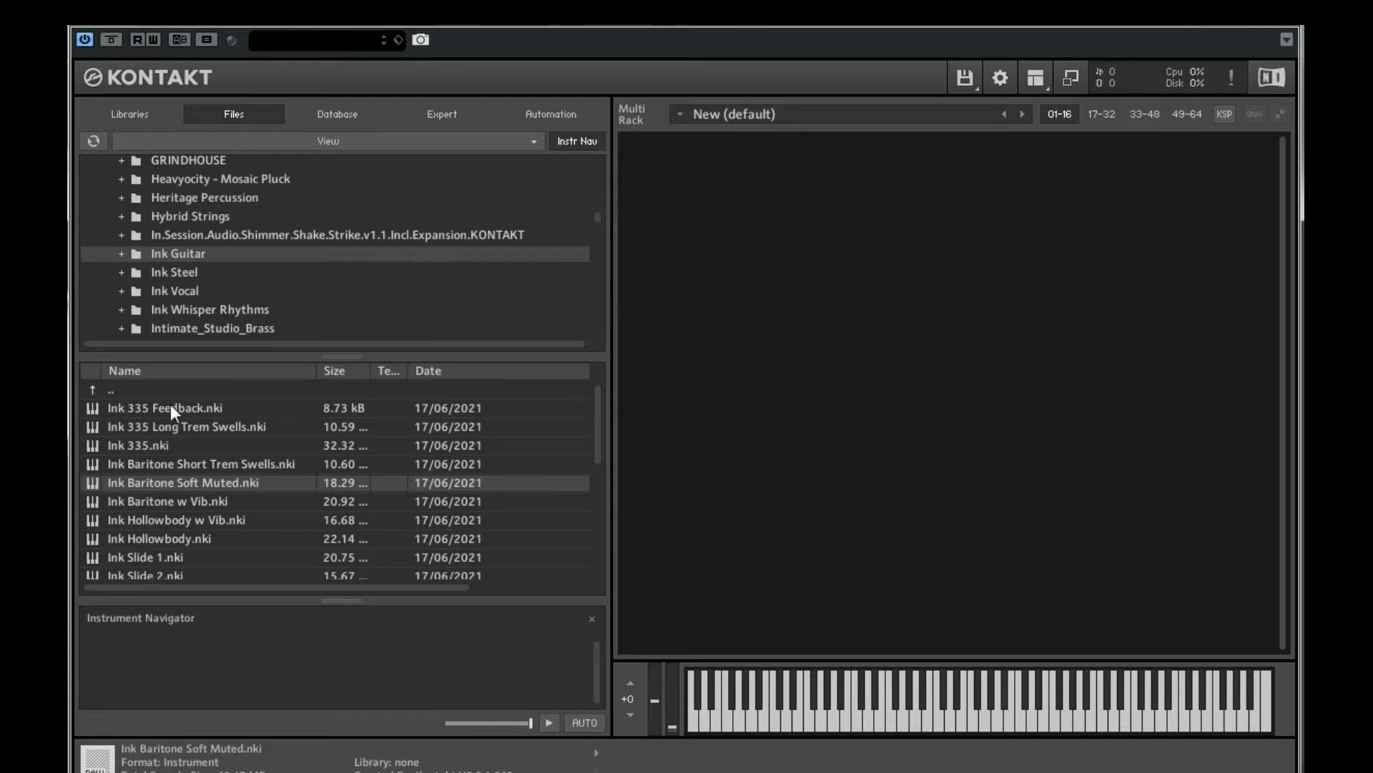
pyautogui.moveTo(170, 405); pyautogui.dragTo(701, 447)
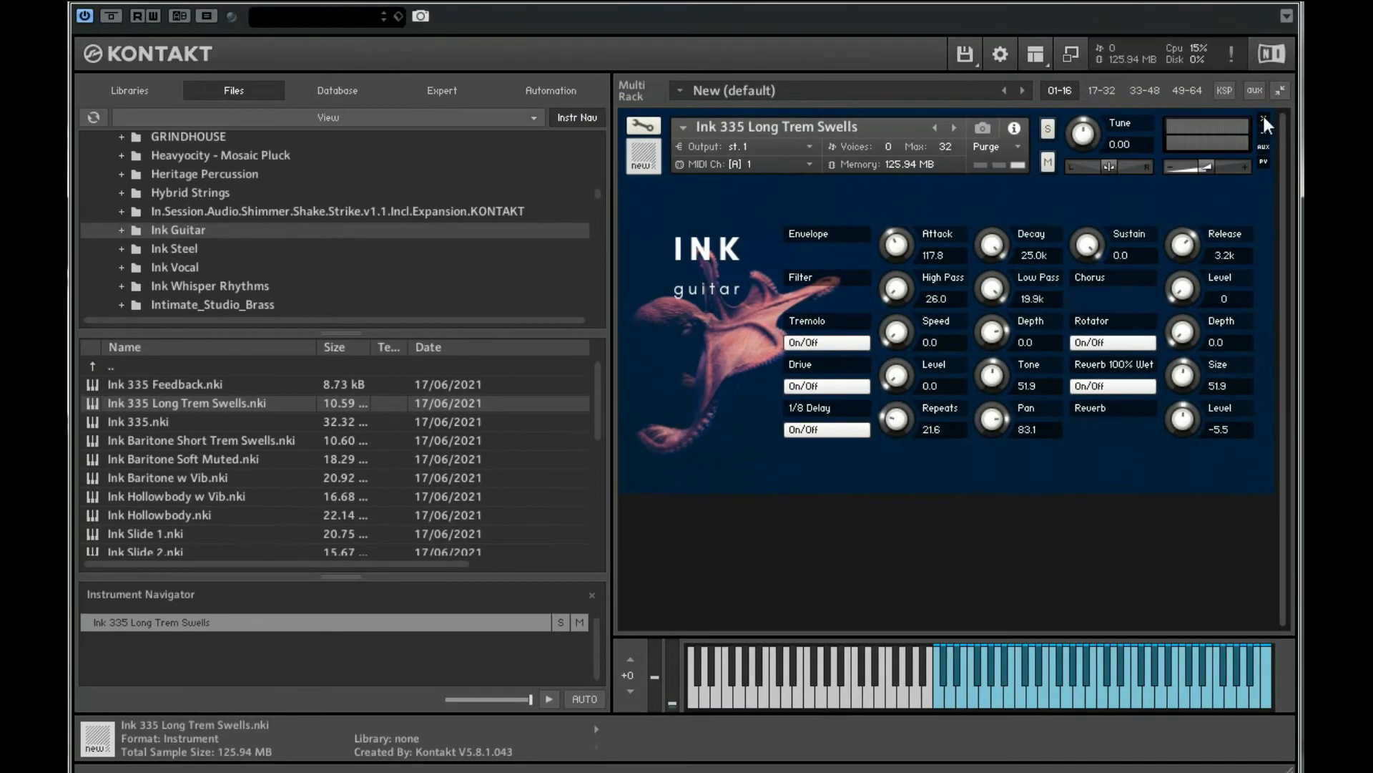
pyautogui.click(1327, 23)
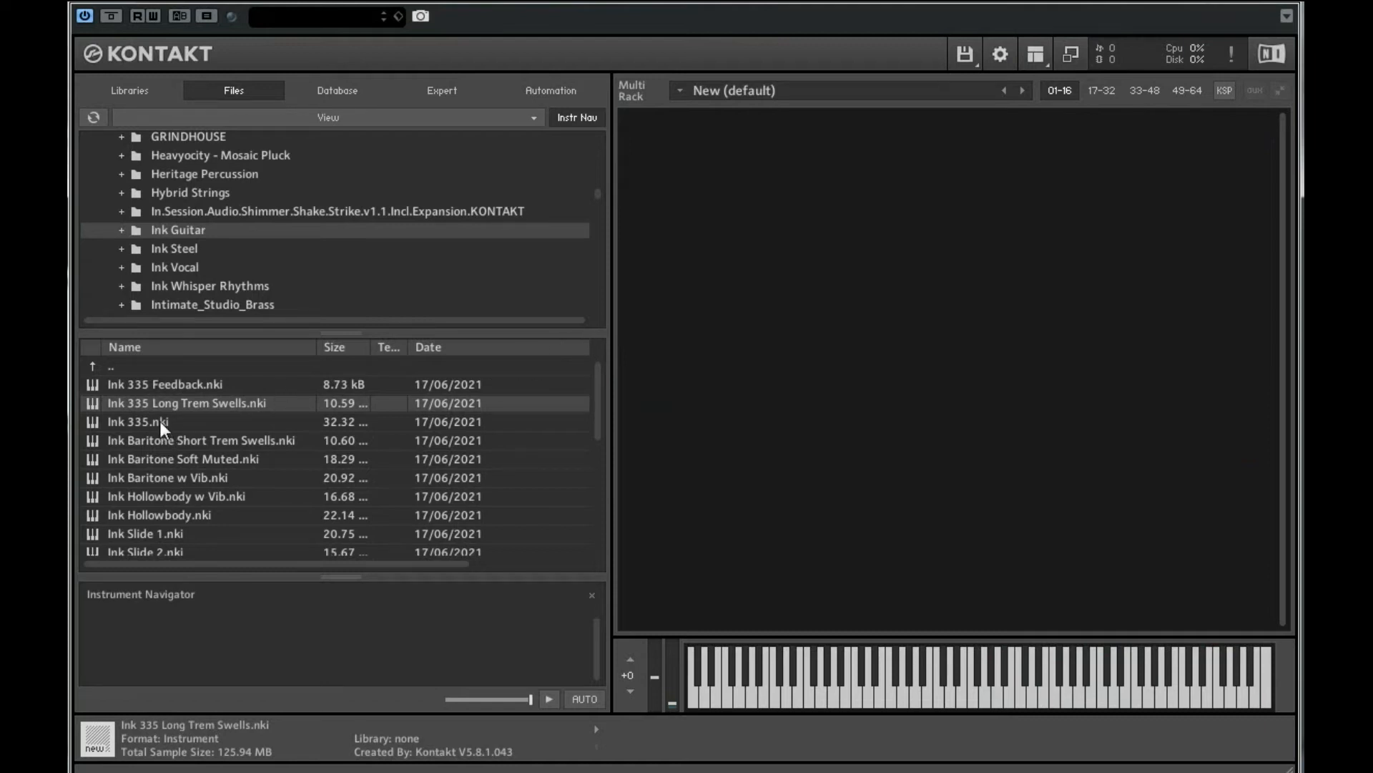
pyautogui.moveTo(160, 427)
pyautogui.mouseDown()
pyautogui.moveTo(759, 393)
pyautogui.moveTo(848, 336)
pyautogui.mouseUp()
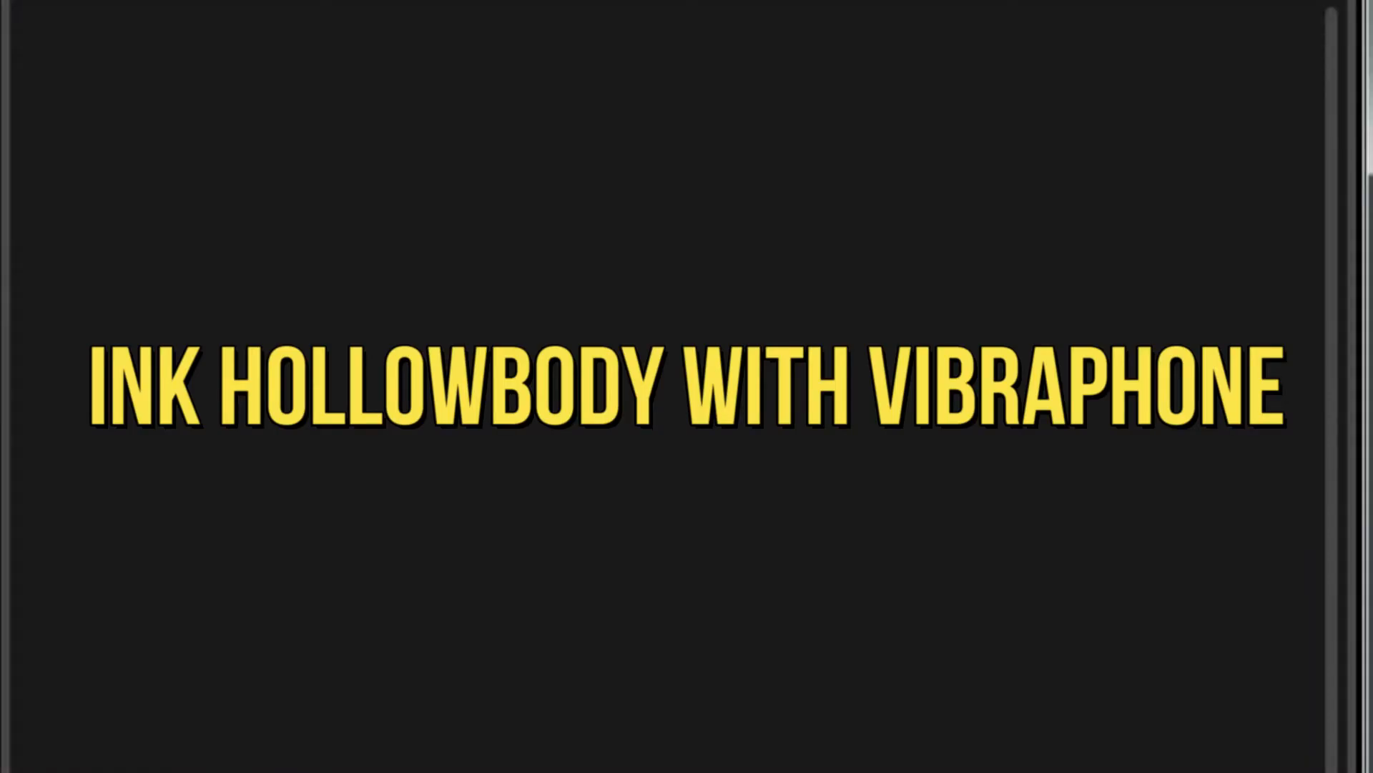
# - Load Ink Hollowbody w Vib.nki into the rack, and replace it with Ink Hollowbody.nki
pyautogui.moveTo(708, 769); pyautogui.dragTo(669, 488)
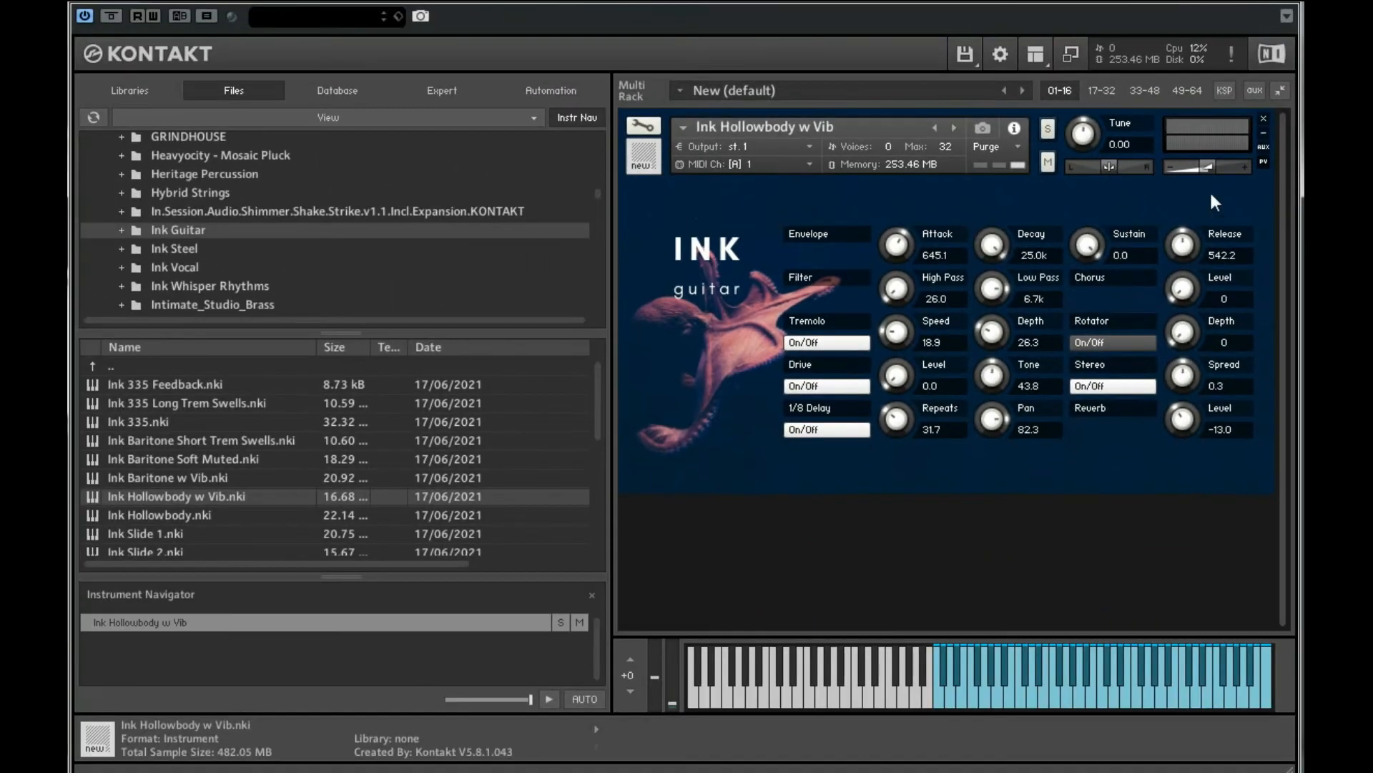
pyautogui.click(1265, 123)
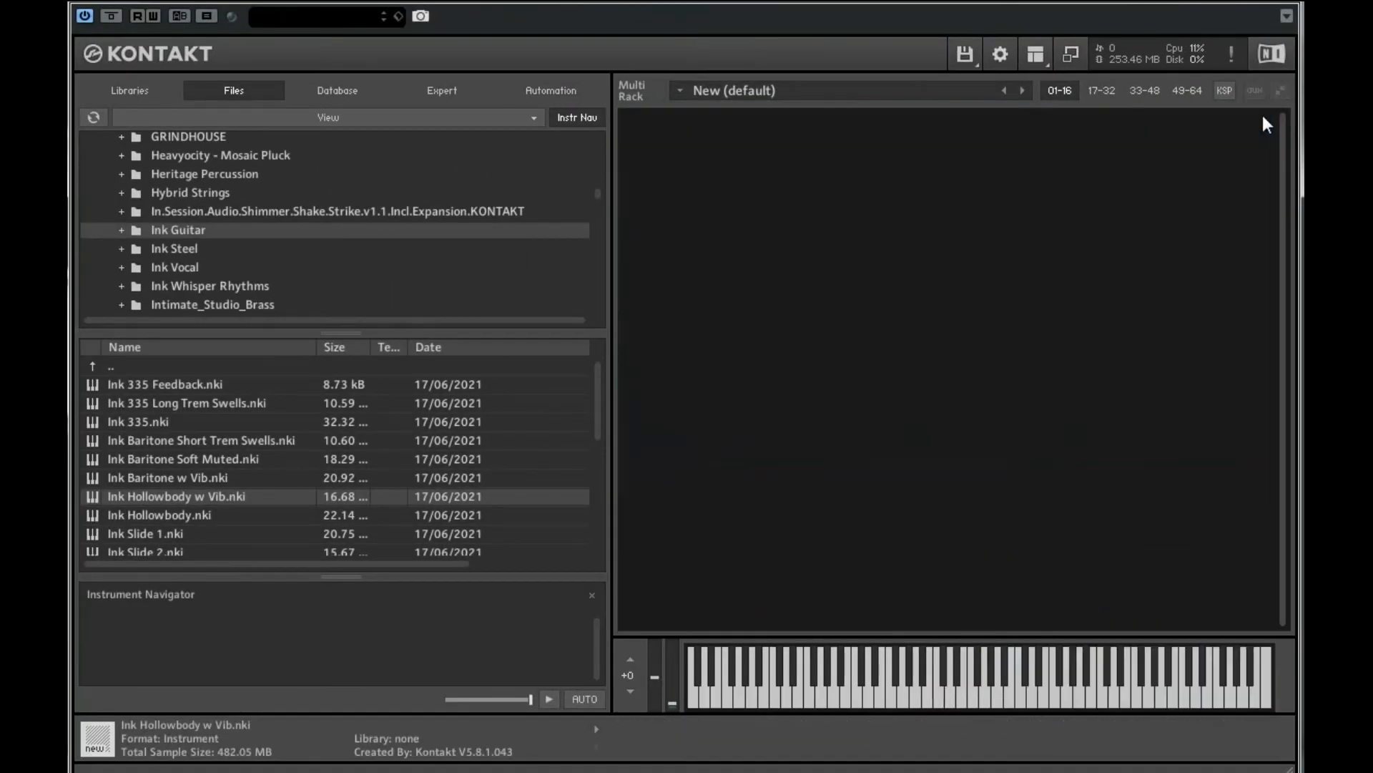
pyautogui.doubleClick(174, 515)
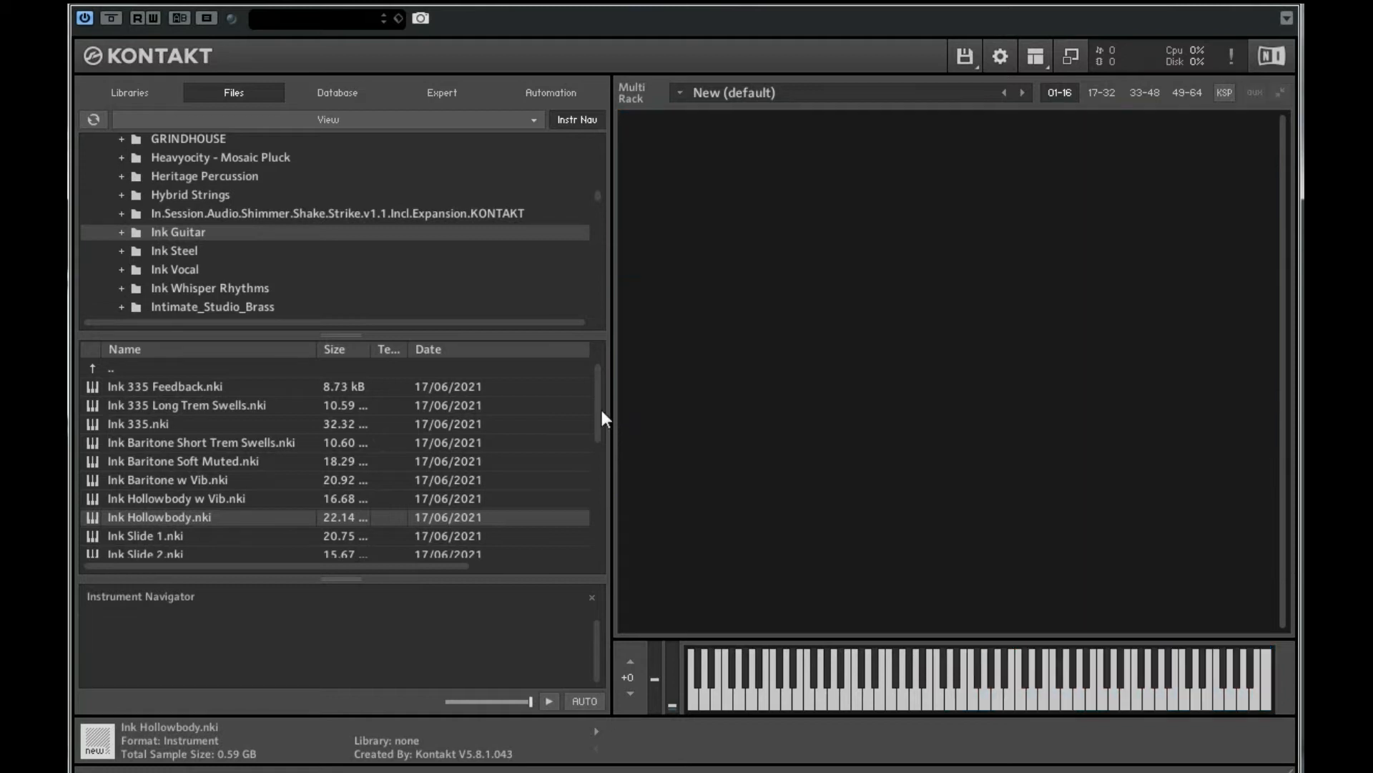
# - Load Ink Slide 1.nki from the Ink Guitar folder into the empty rack
pyautogui.moveTo(601, 412); pyautogui.dragTo(599, 430)
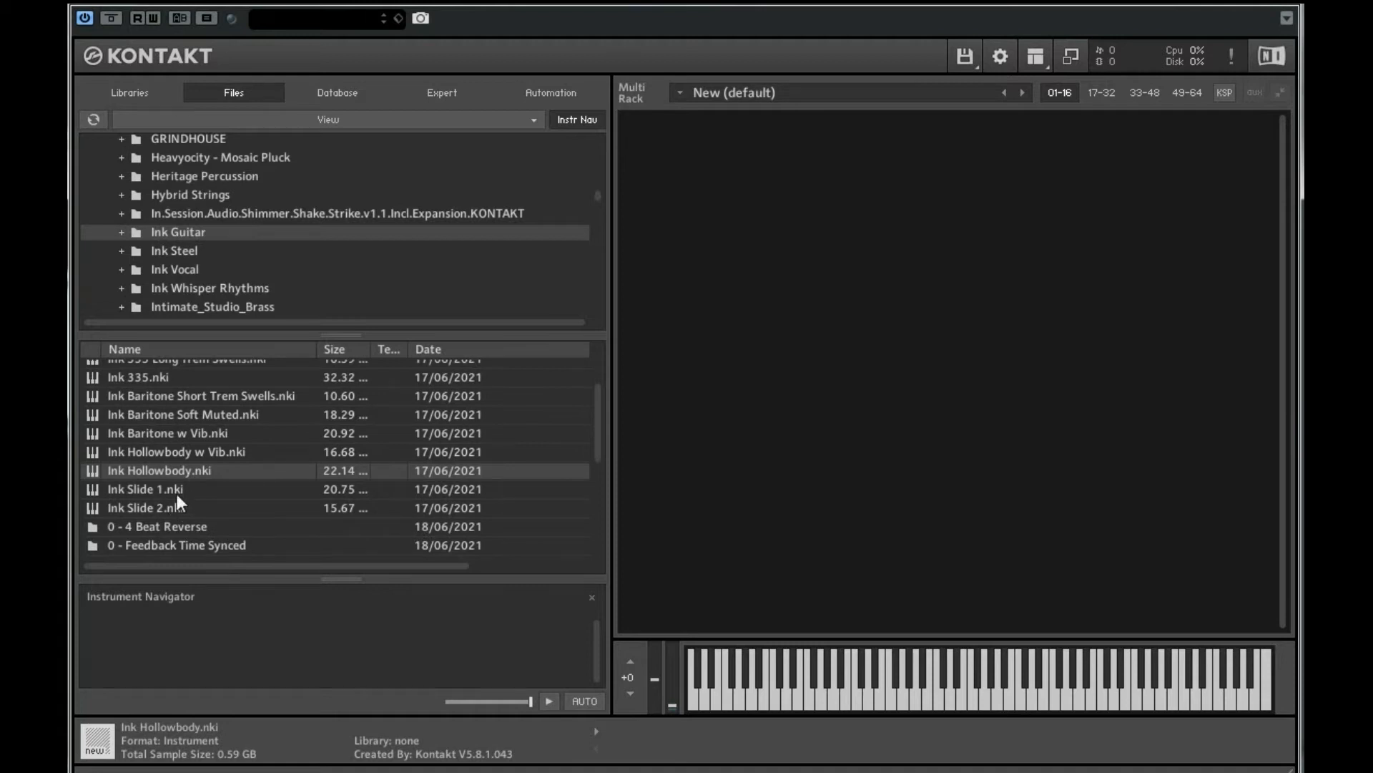
pyautogui.doubleClick(130, 488)
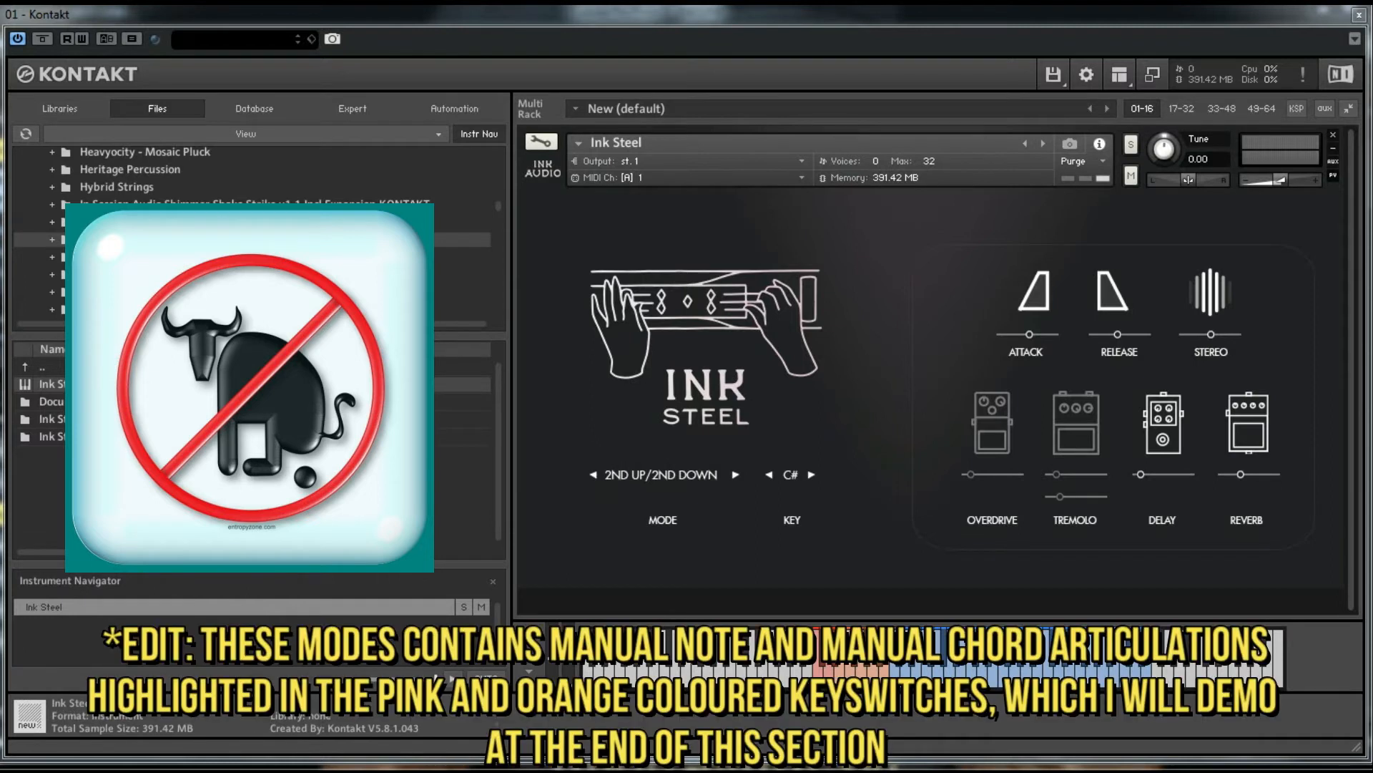
# - Step the Ink Steel mode through 3RD UP/3RD DOWN and 2ND UP/3RD DOWN, ending on CHORD SET 1
pyautogui.click(736, 475)
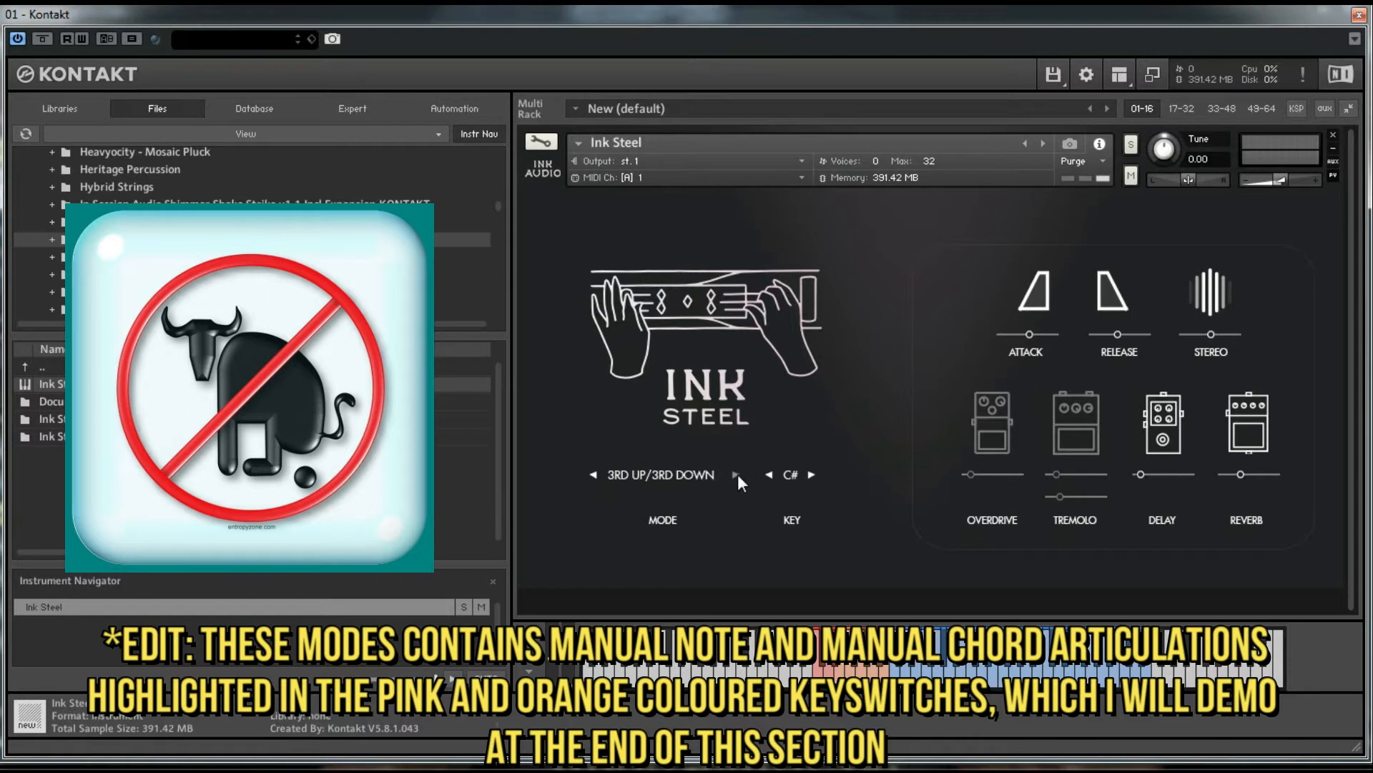
pyautogui.click(736, 474)
pyautogui.click(736, 474)
pyautogui.click(736, 474)
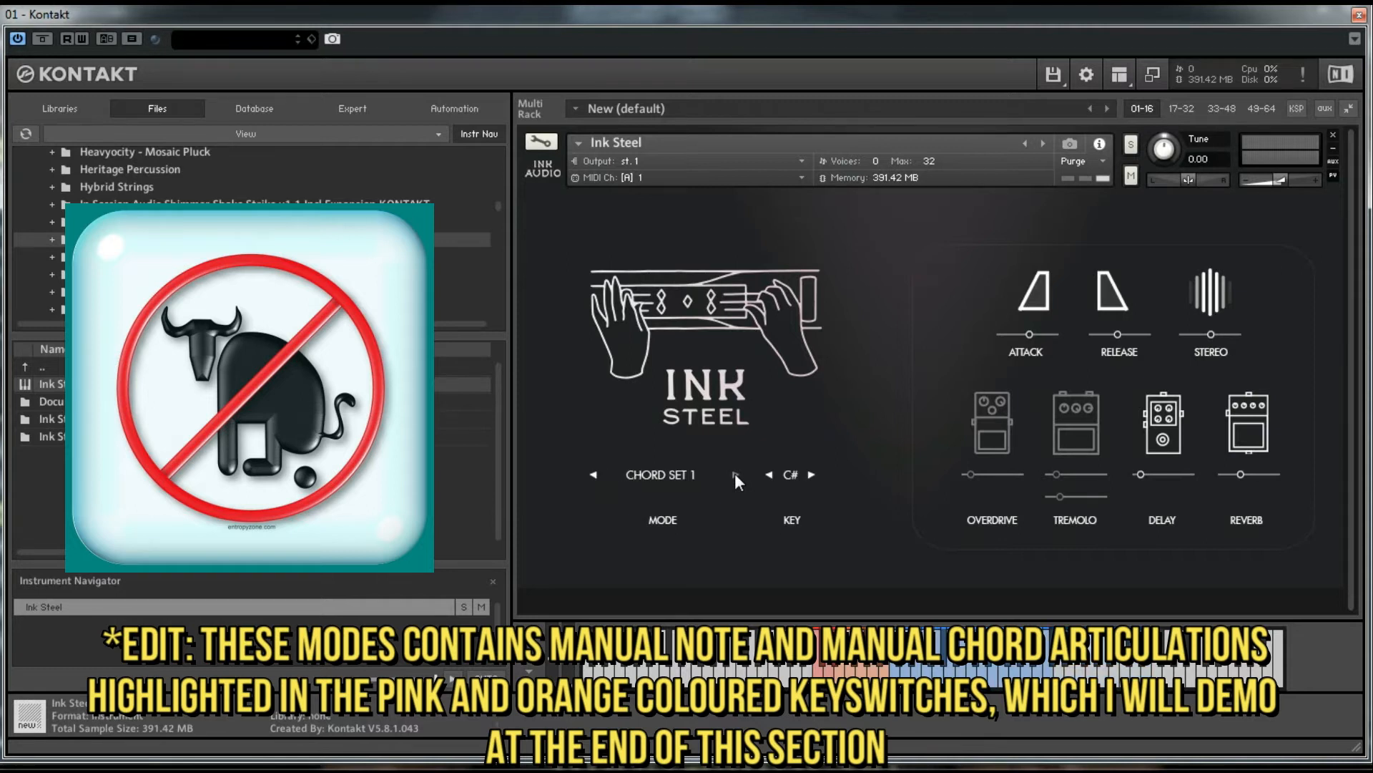
pyautogui.click(594, 474)
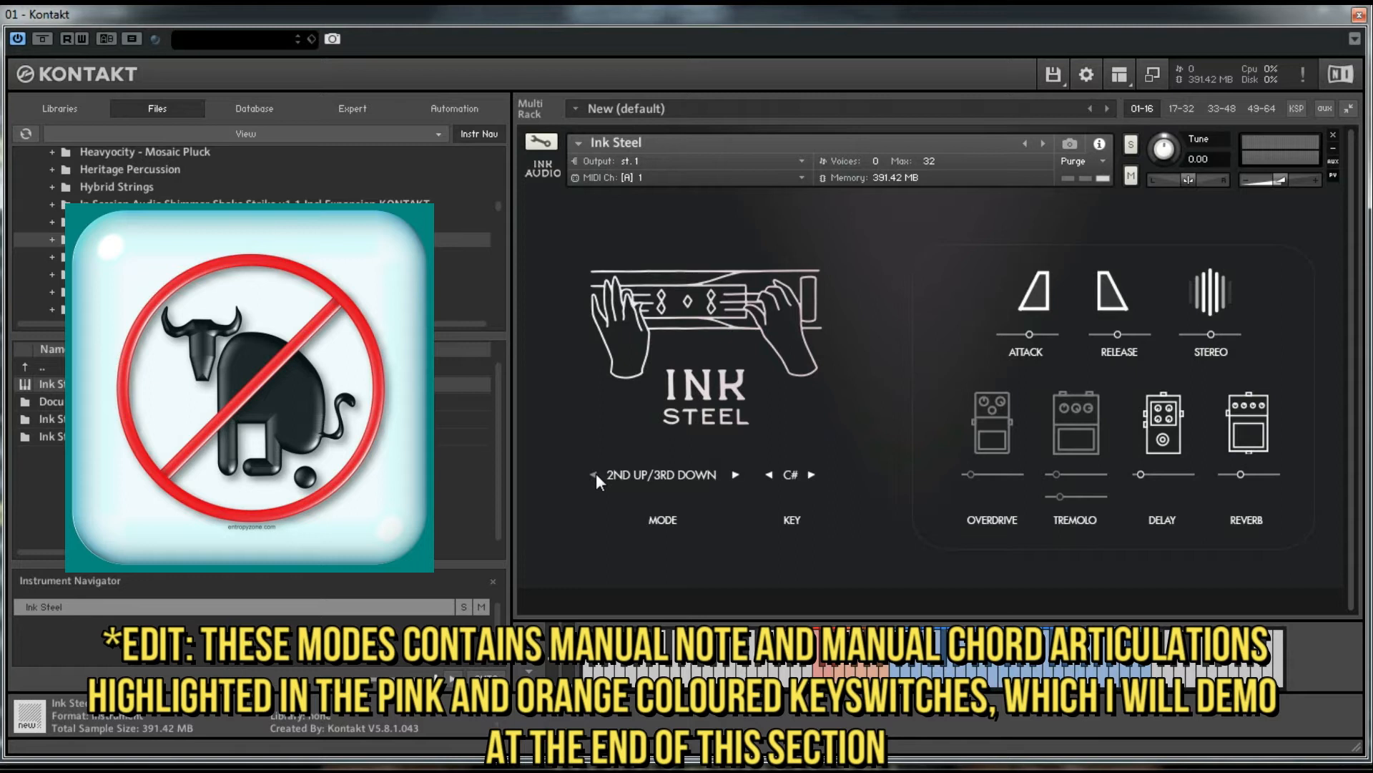
pyautogui.click(736, 474)
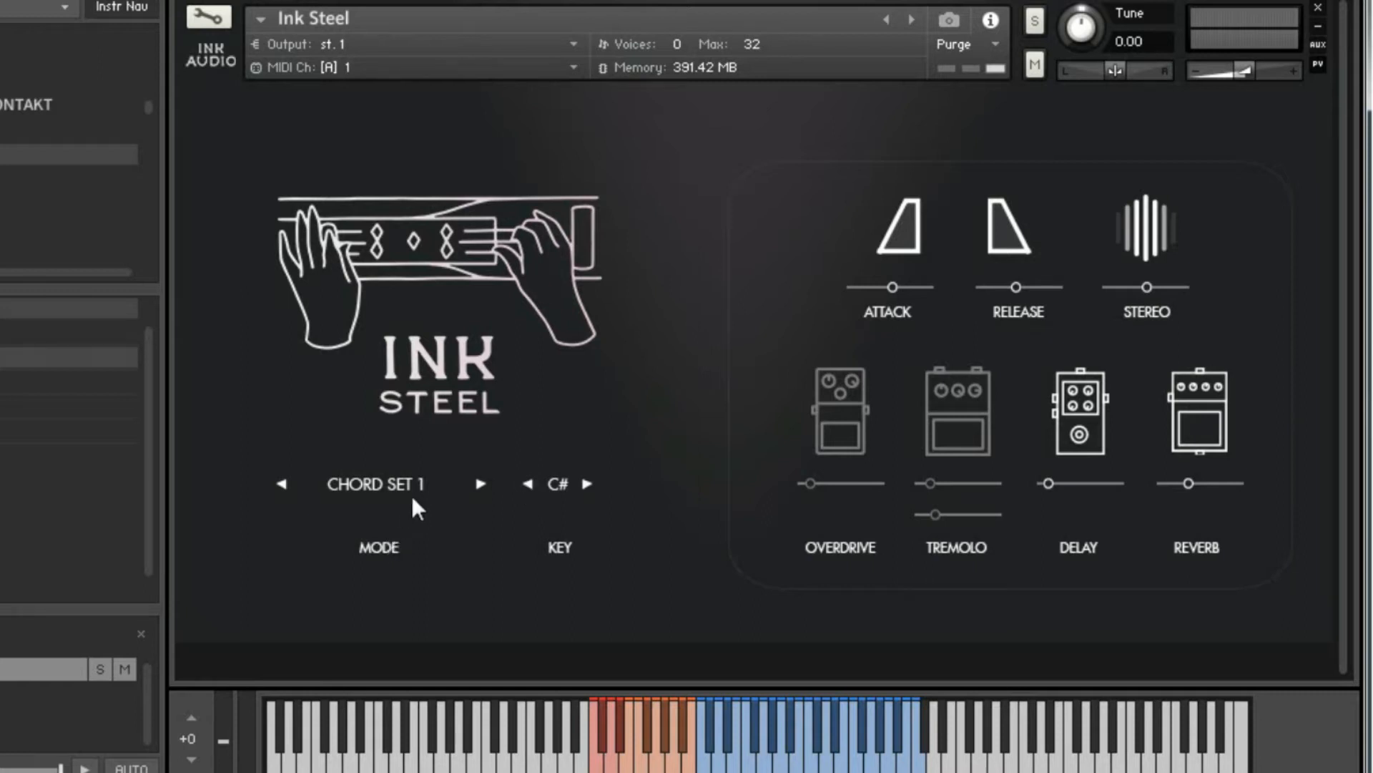
# - Step the Ink Steel mode forward from CHORD SET 1 through the modes up to 2ND UP/2ND DOWN
pyautogui.click(477, 483)
pyautogui.click(478, 482)
pyautogui.click(479, 481)
pyautogui.click(479, 481)
pyautogui.click(478, 481)
pyautogui.click(479, 481)
pyautogui.click(479, 481)
pyautogui.click(479, 481)
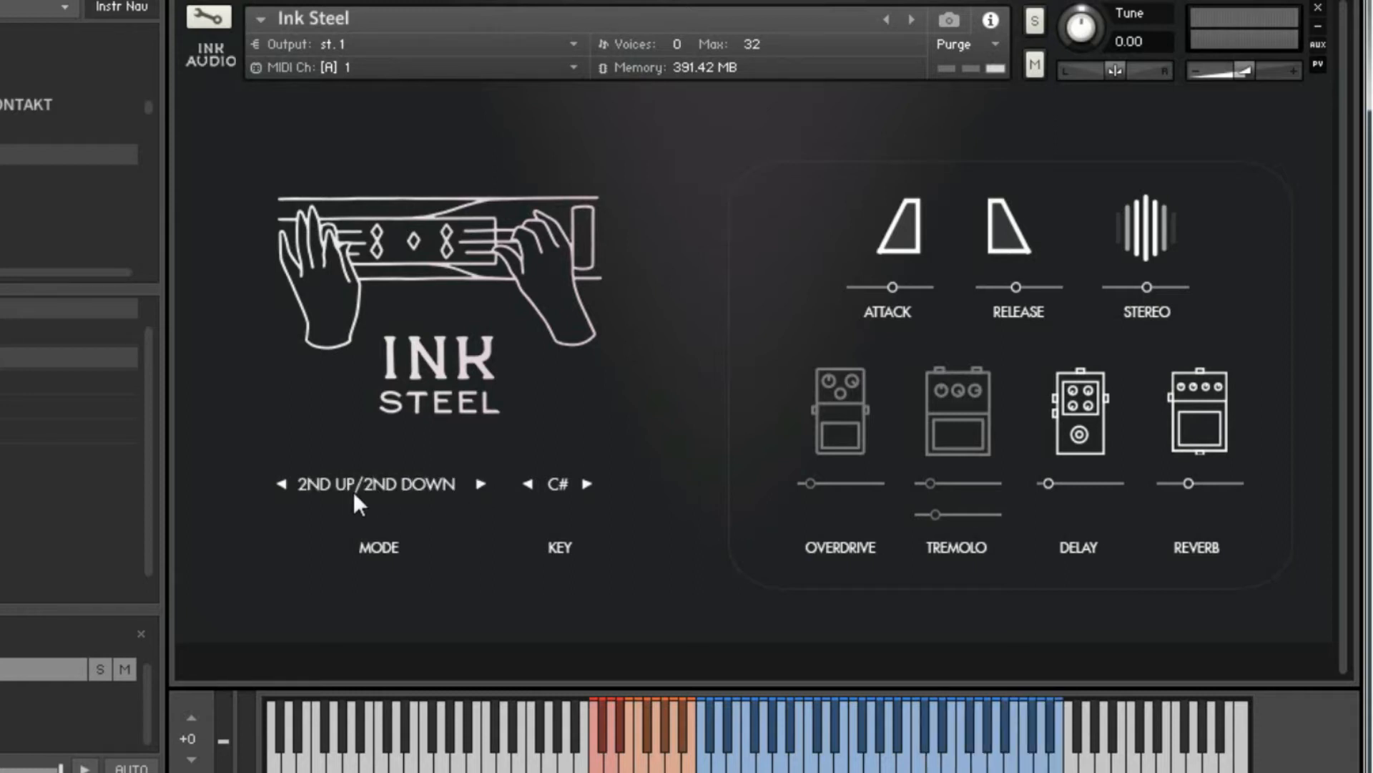
# - Review the 2ND UP/2ND DOWN to 2ND UP/3RD DOWN modes and return the mode to CHORD SET 1
pyautogui.click(283, 486)
pyautogui.click(480, 485)
pyautogui.click(480, 484)
pyautogui.click(479, 483)
pyautogui.click(479, 484)
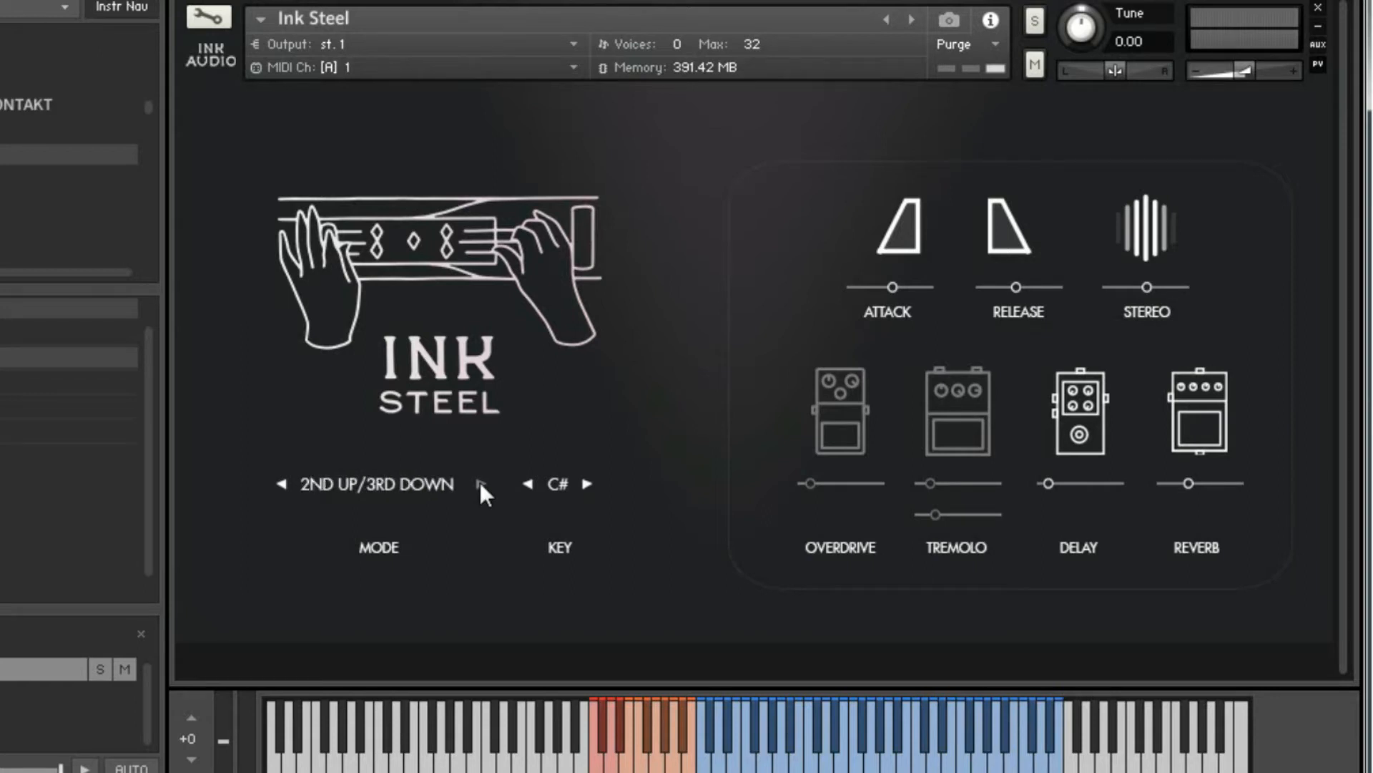
pyautogui.click(479, 484)
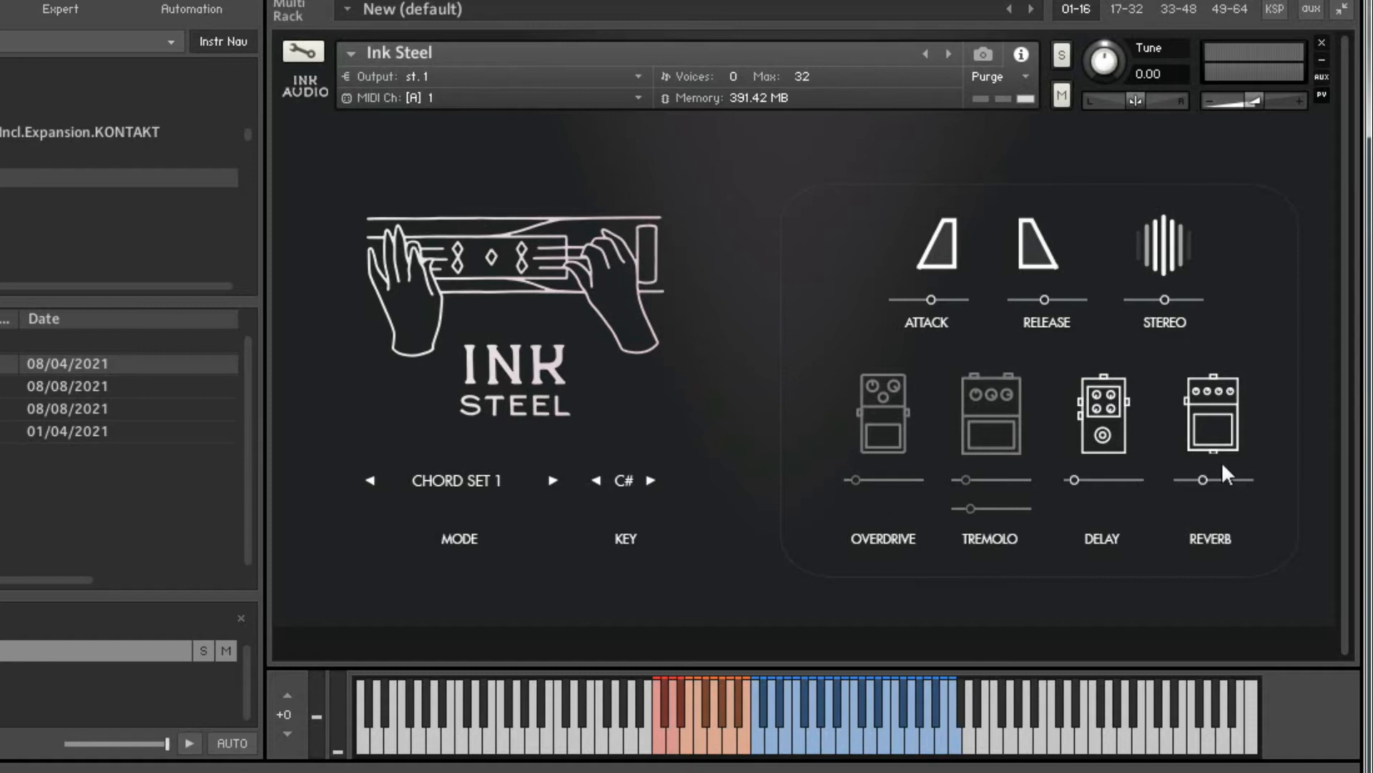
# - Switch off the Reverb and Delay pedals of Ink Steel to leave the chord sound dry
pyautogui.click(1209, 428)
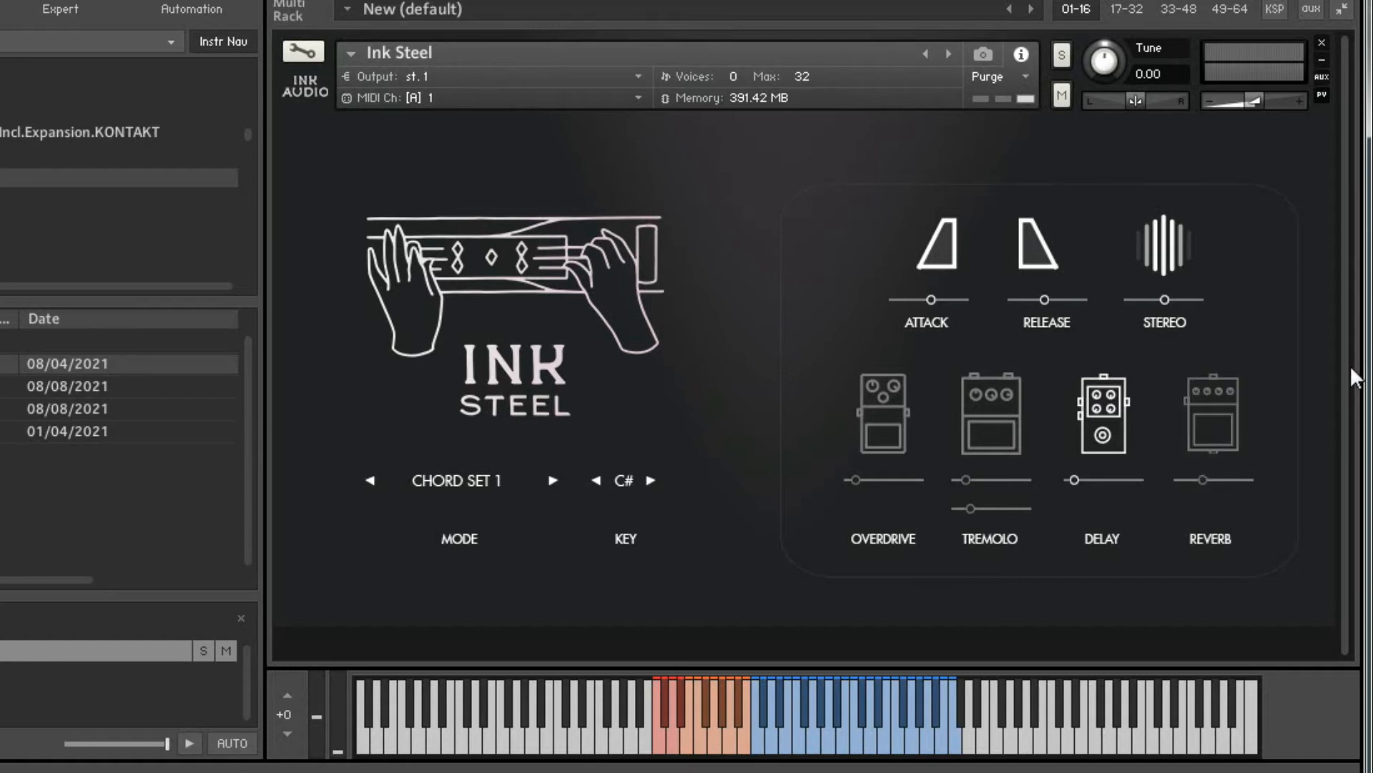
pyautogui.click(1097, 410)
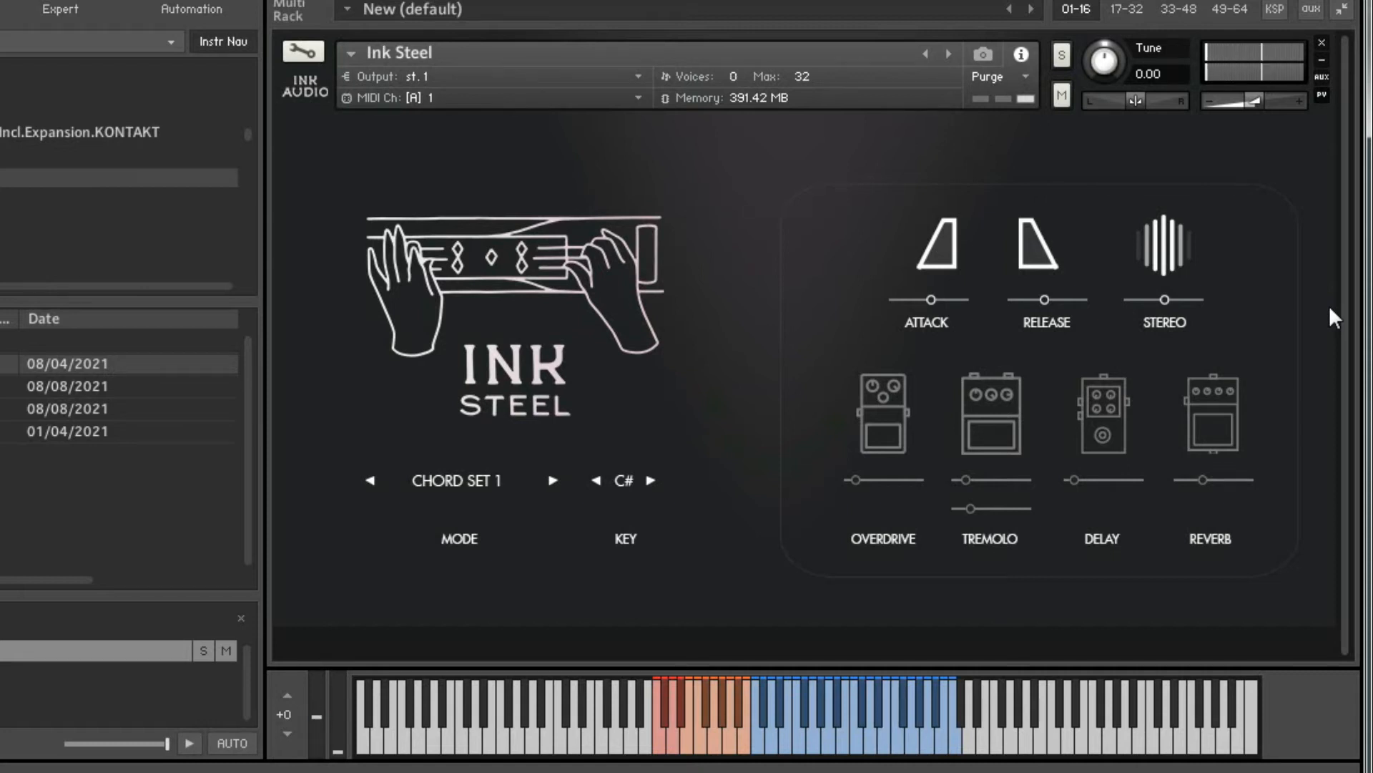
pyautogui.click(1109, 418)
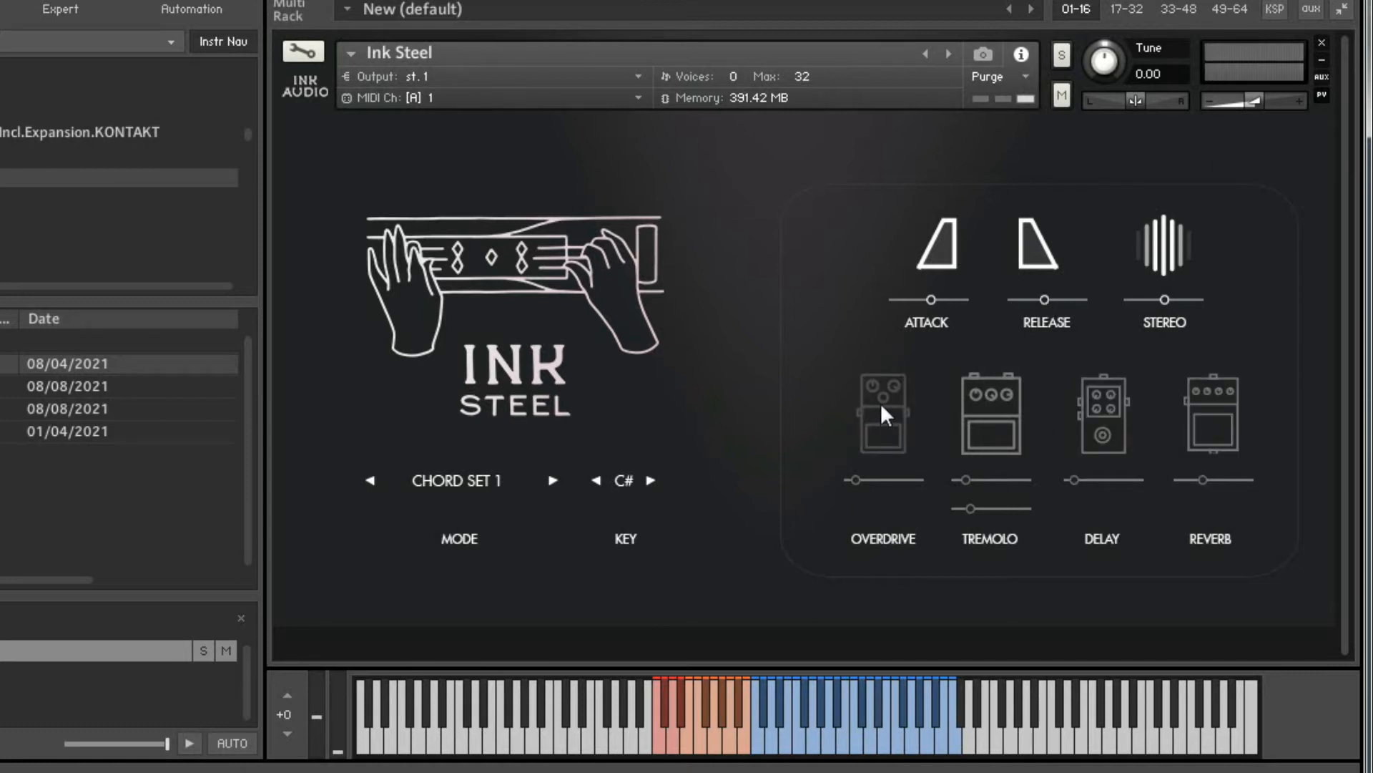
# - Switch on the Tremolo and Reverb pedals and set the upper Tremolo slider close to its minimum
pyautogui.click(881, 402)
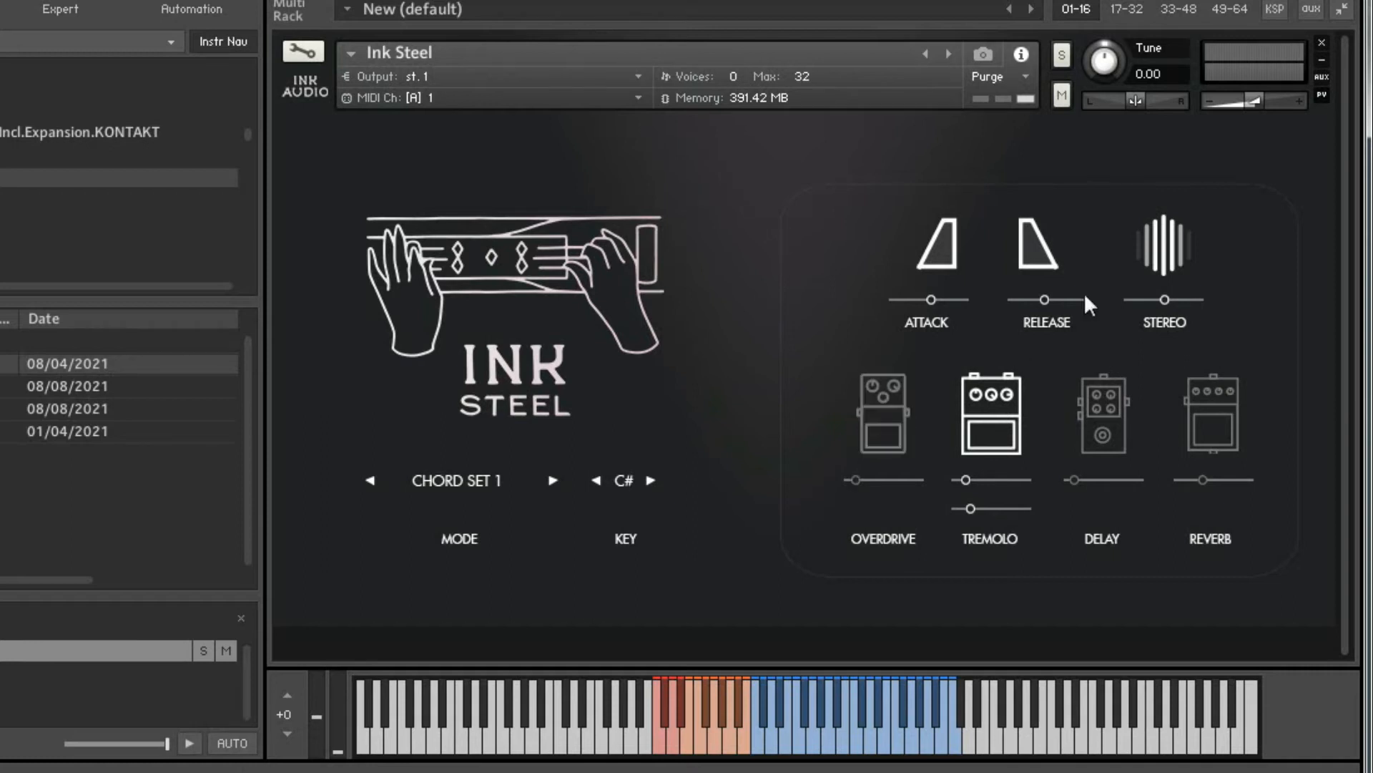
pyautogui.click(1223, 380)
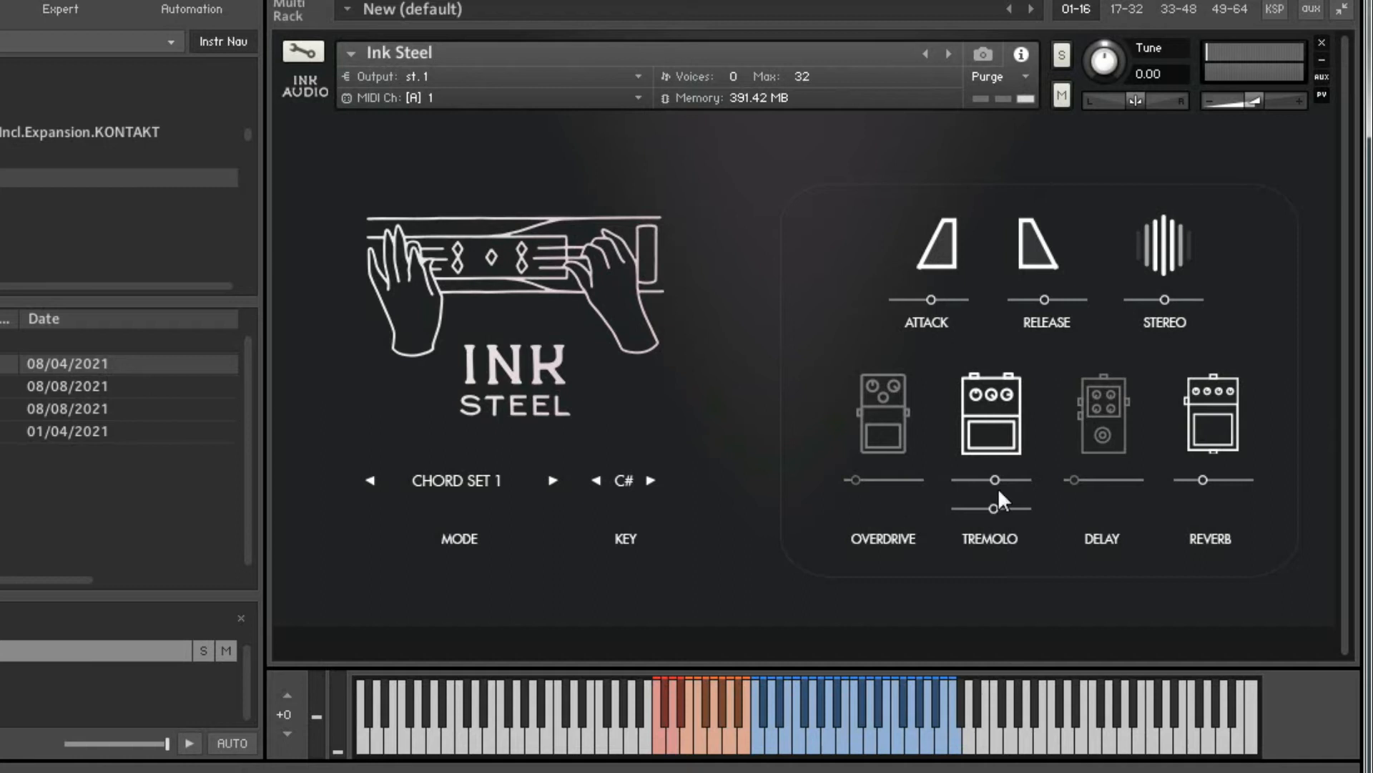
pyautogui.moveTo(990, 475); pyautogui.dragTo(859, 516)
# - Switch off the Tremolo pedal, switch on Overdrive and raise its slider to about the midpoint
pyautogui.click(1000, 438)
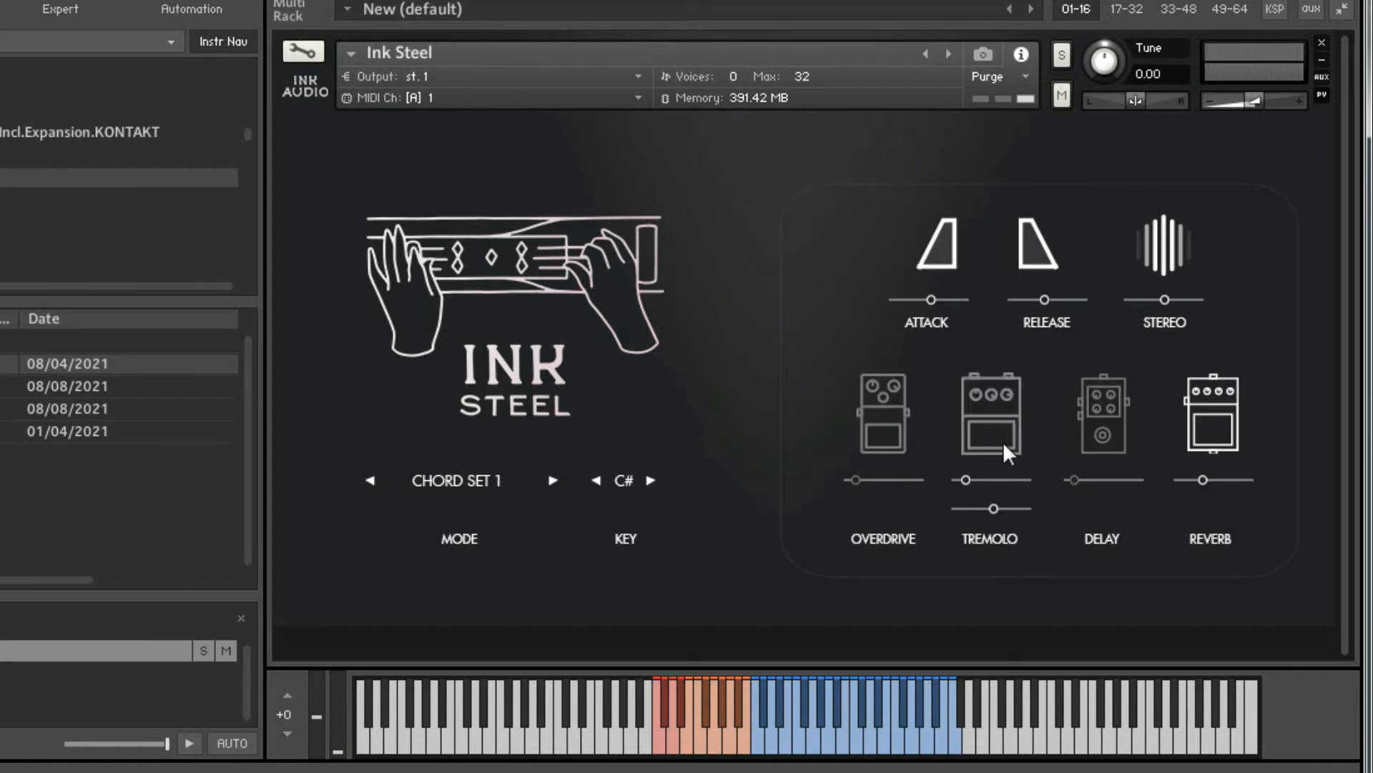
pyautogui.click(877, 418)
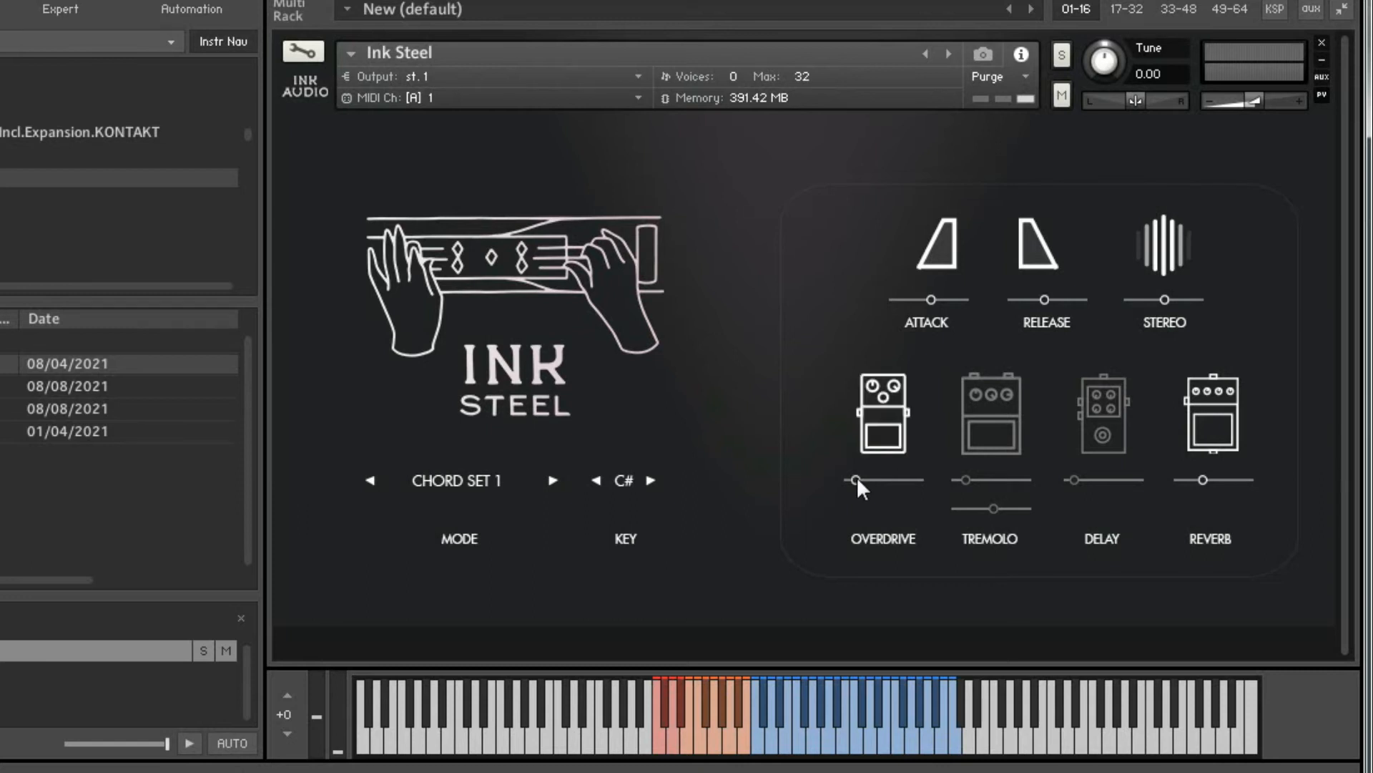
pyautogui.moveTo(855, 480); pyautogui.dragTo(992, 493)
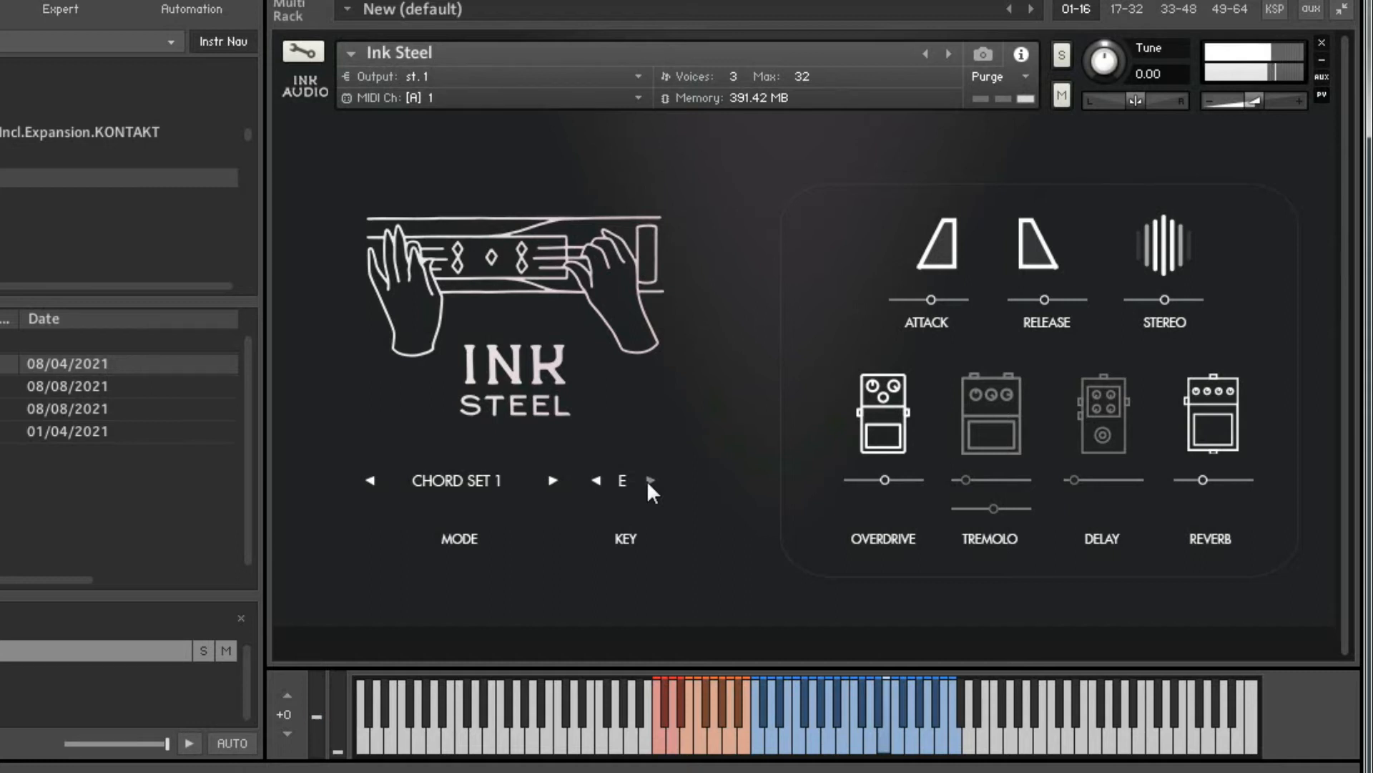
# - Switch off the Overdrive pedal and switch on the Tremolo and Delay pedals
pyautogui.click(882, 403)
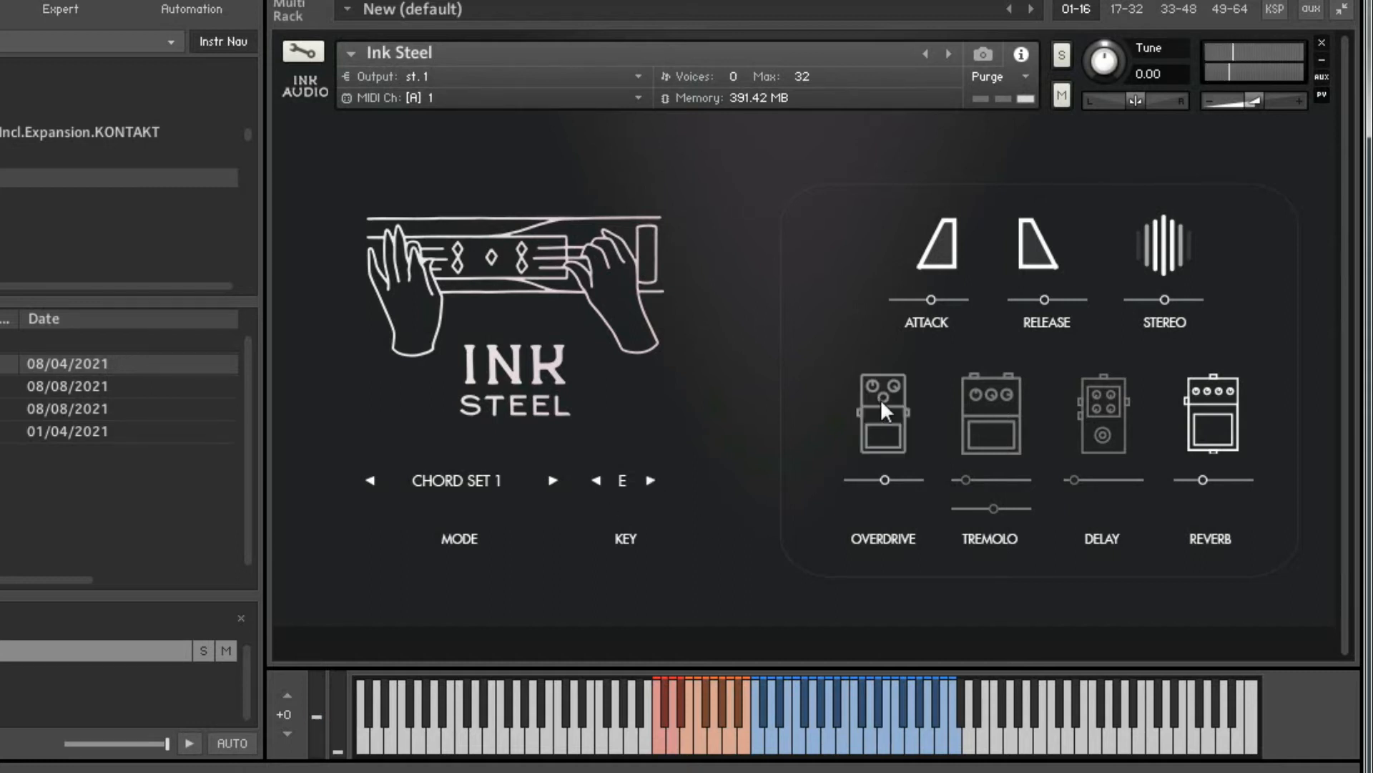
pyautogui.click(967, 396)
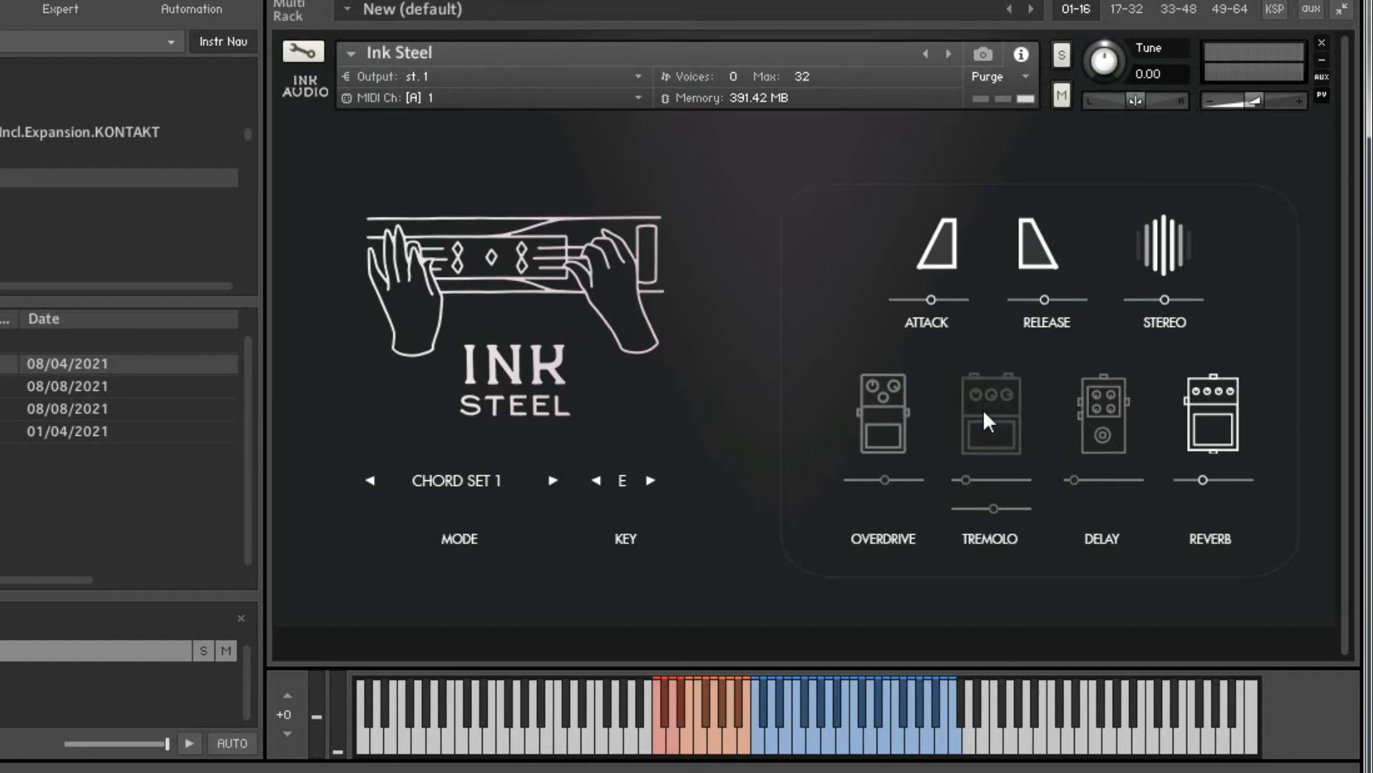
pyautogui.click(983, 410)
pyautogui.click(1098, 440)
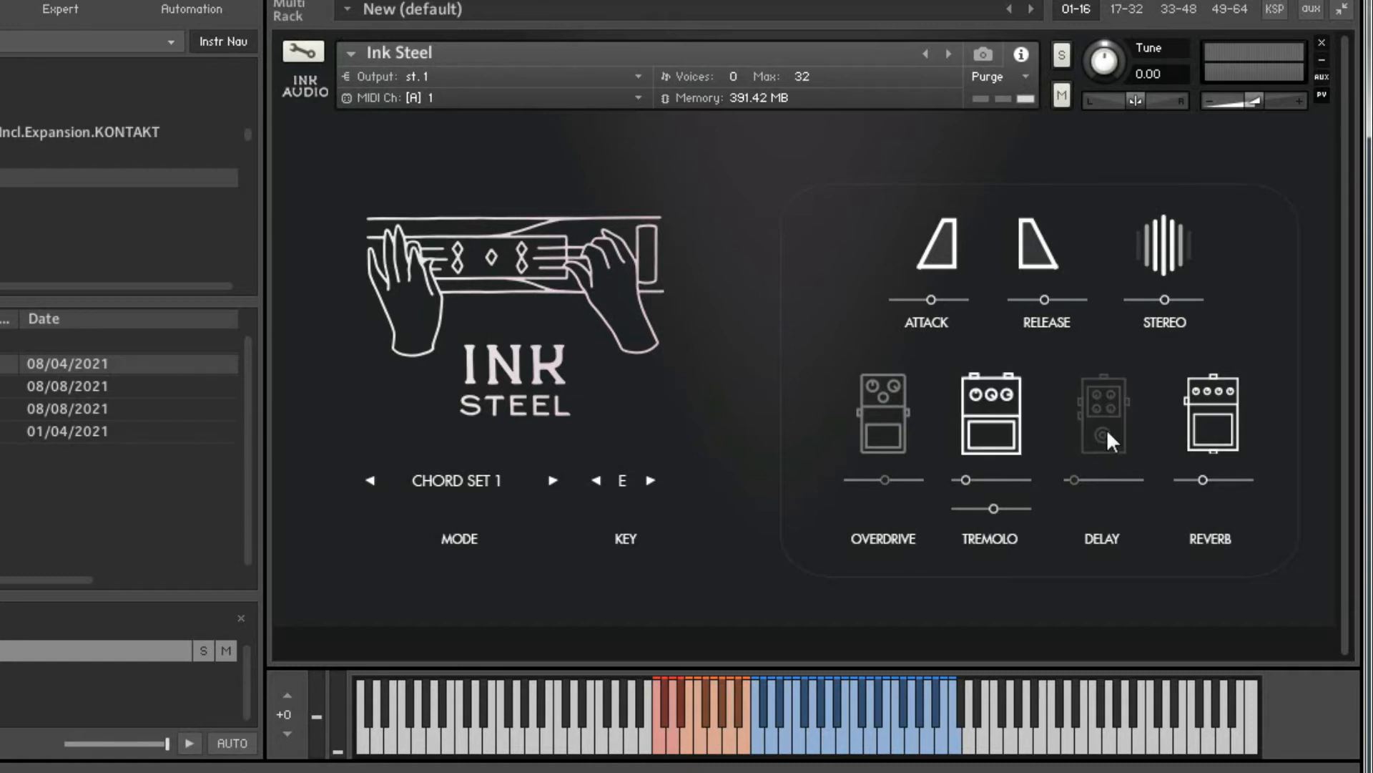
pyautogui.click(1106, 428)
pyautogui.click(1208, 440)
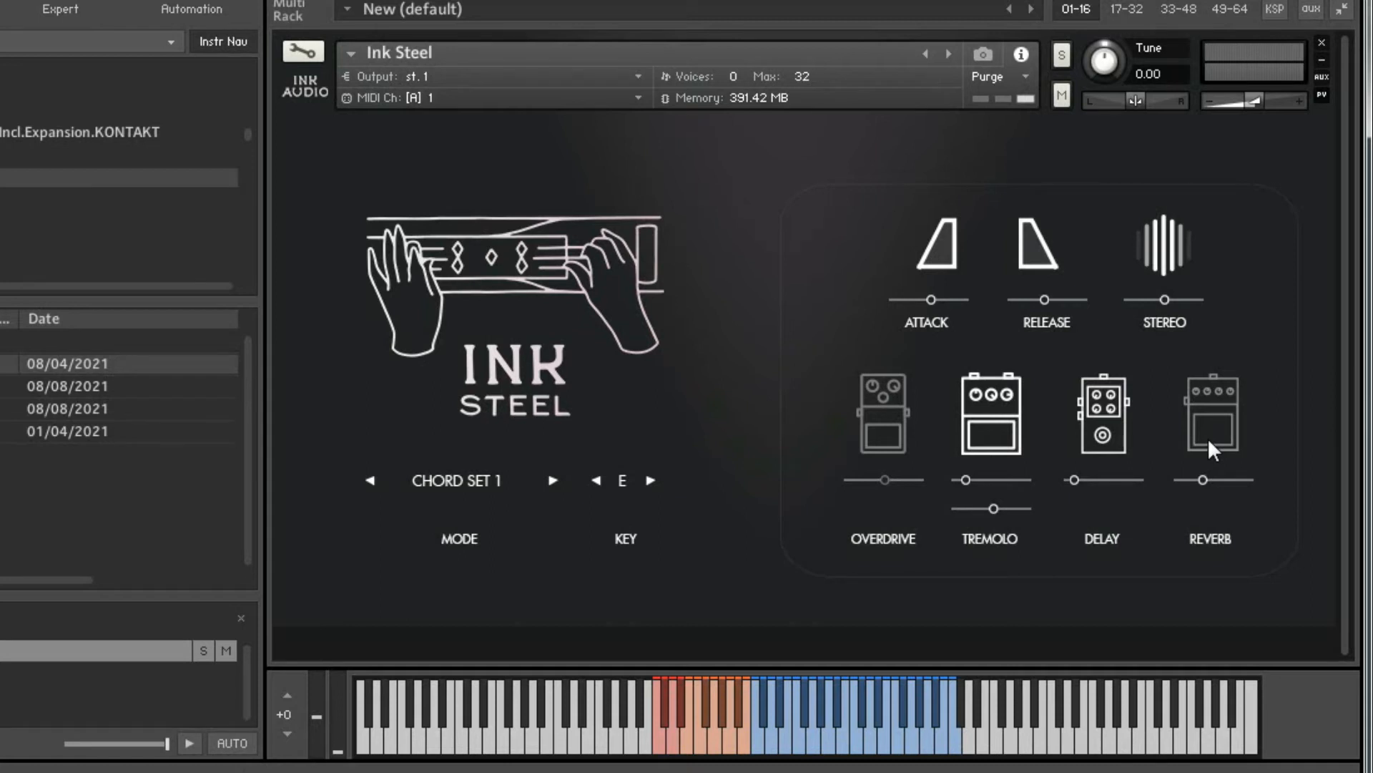
# - Switch off the Tremolo and Delay pedals and lower the Stereo slider close to its minimum
pyautogui.click(983, 423)
pyautogui.click(1097, 428)
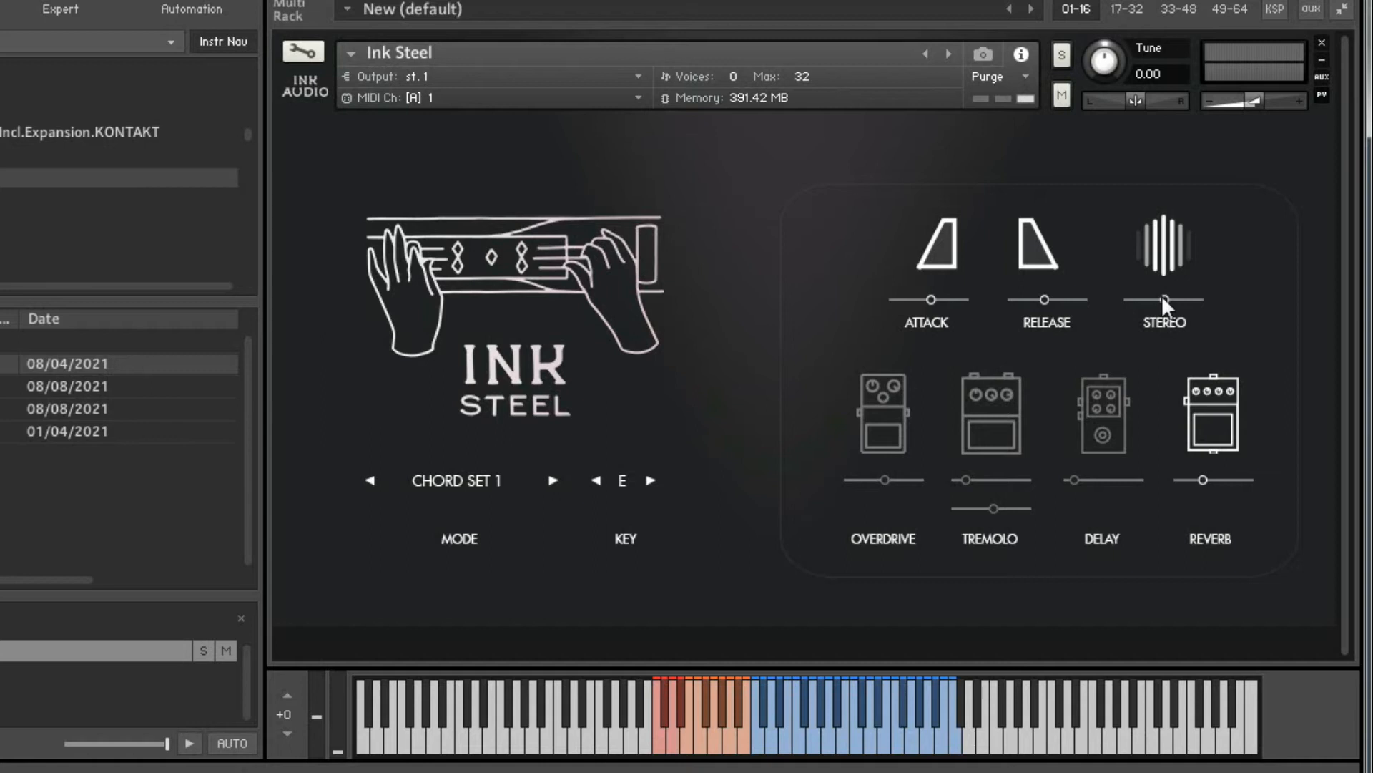
pyautogui.moveTo(1162, 295); pyautogui.dragTo(955, 457)
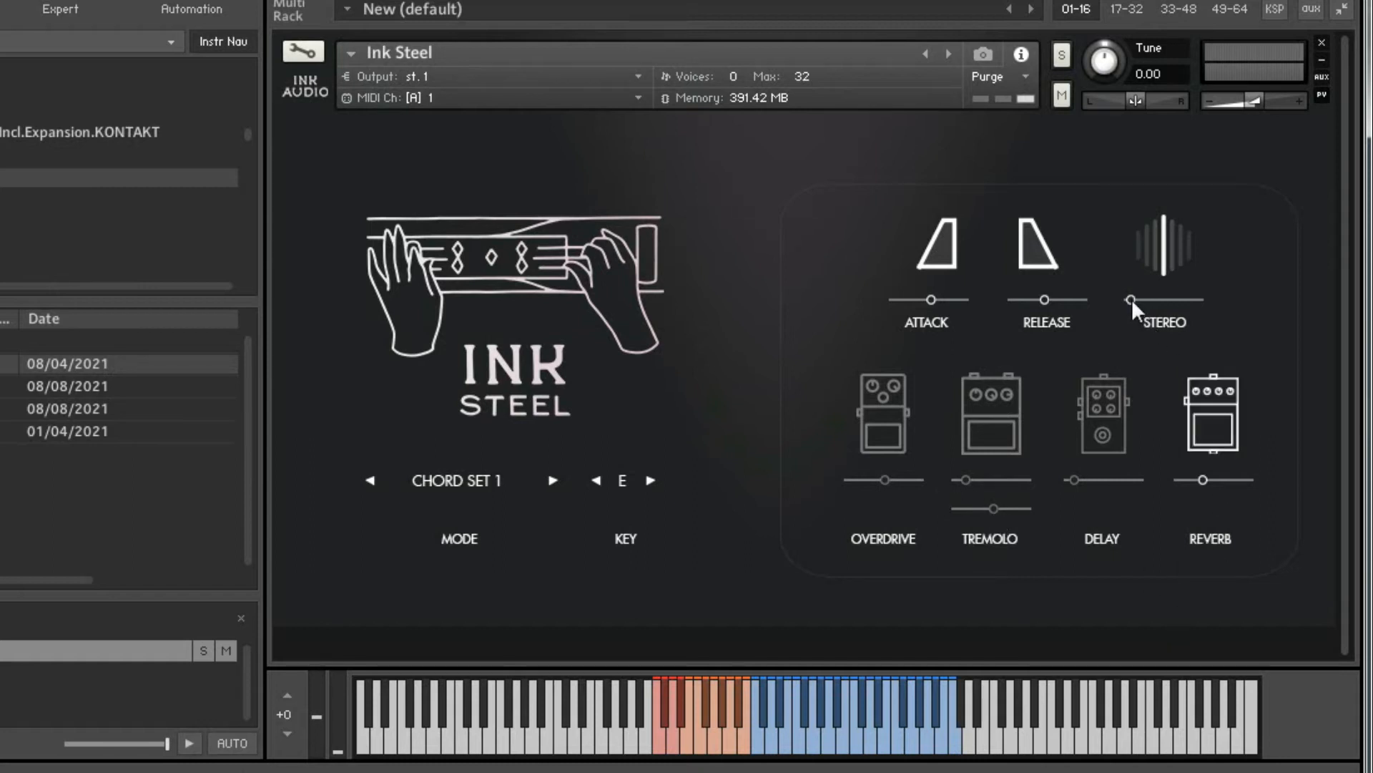
# - Raise the Stereo slider to about its midpoint and lower the Attack and Release sliders close to their minimum
pyautogui.moveTo(1130, 303); pyautogui.dragTo(1266, 321)
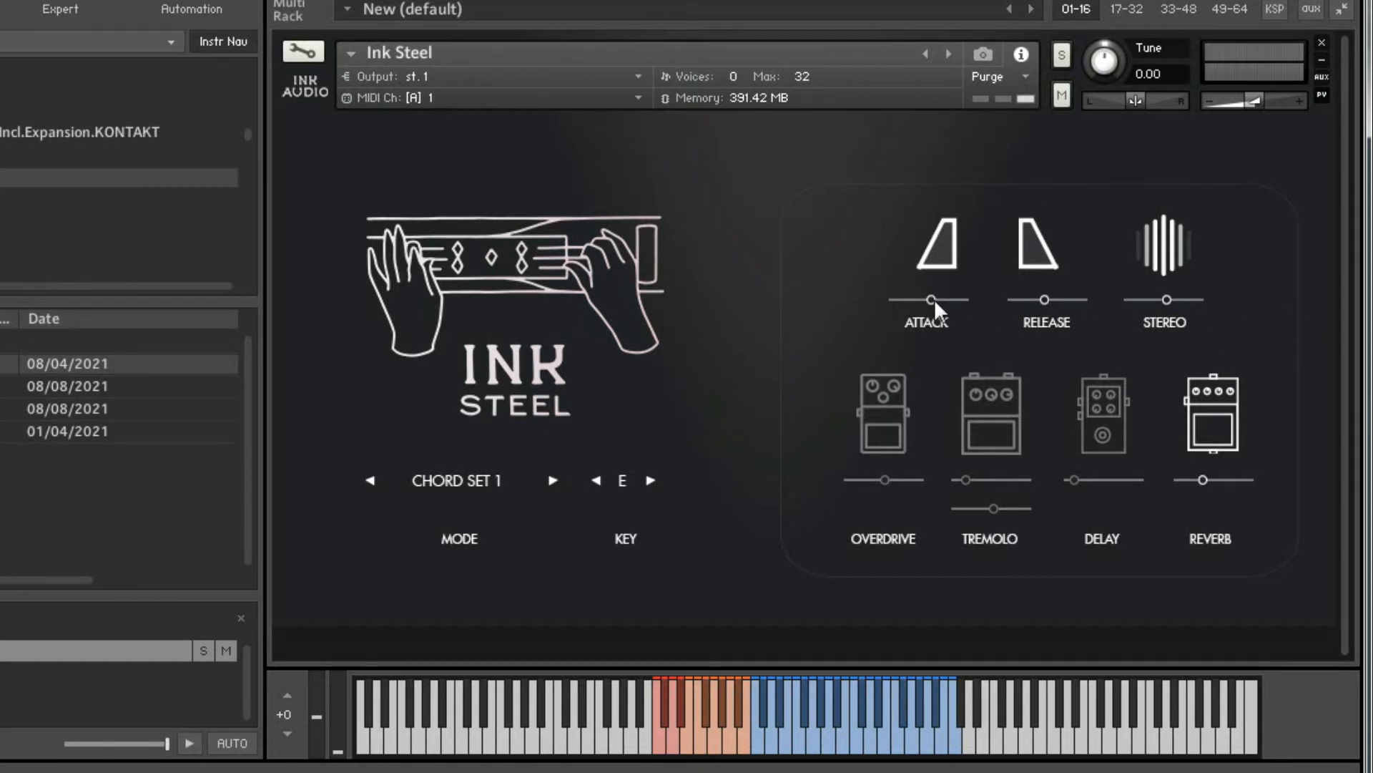
pyautogui.moveTo(932, 298); pyautogui.dragTo(908, 302)
pyautogui.moveTo(832, 345); pyautogui.dragTo(815, 349)
pyautogui.moveTo(1040, 299); pyautogui.dragTo(954, 362)
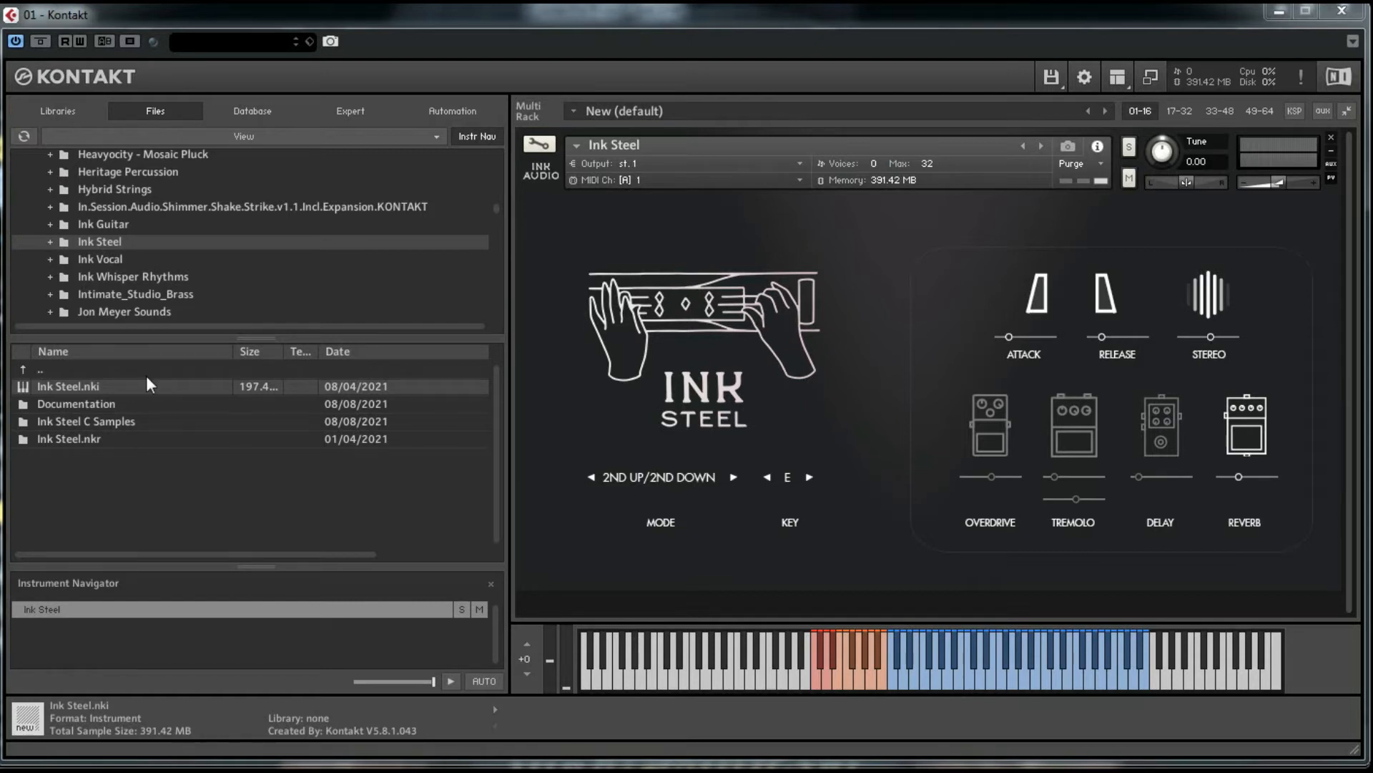
# - Cycle the Ink Steel mode through 3RD UP/3RD DOWN and back to CHORD SET 8
pyautogui.click(732, 477)
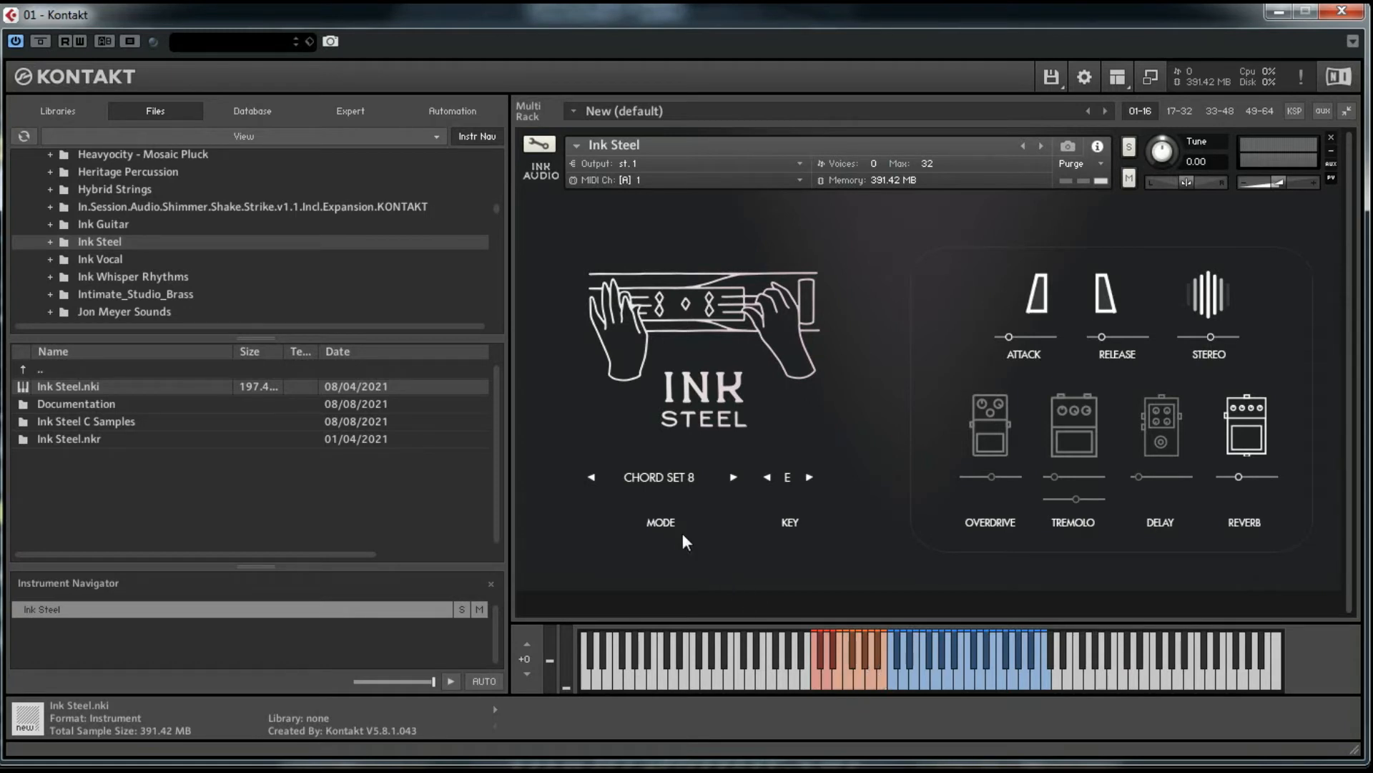
pyautogui.click(592, 477)
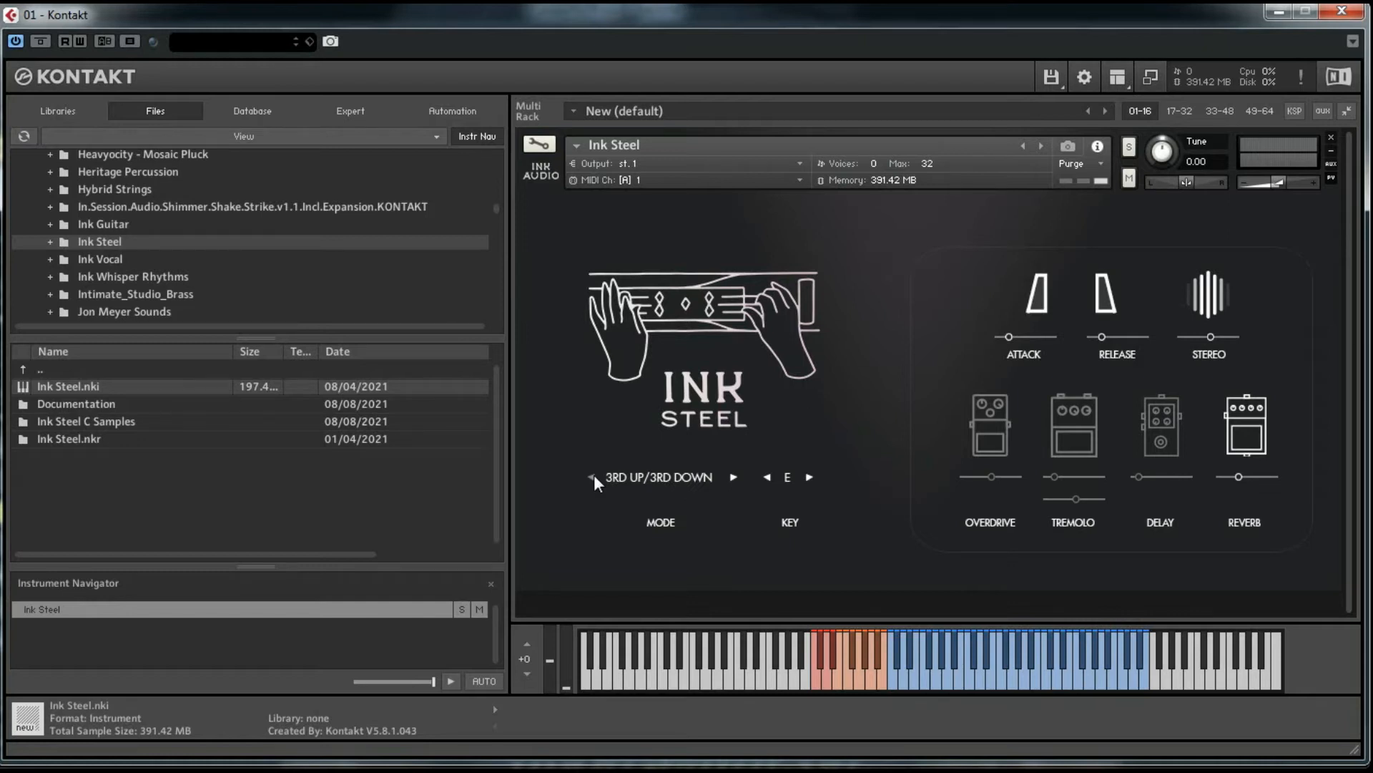
pyautogui.click(592, 477)
pyautogui.click(592, 476)
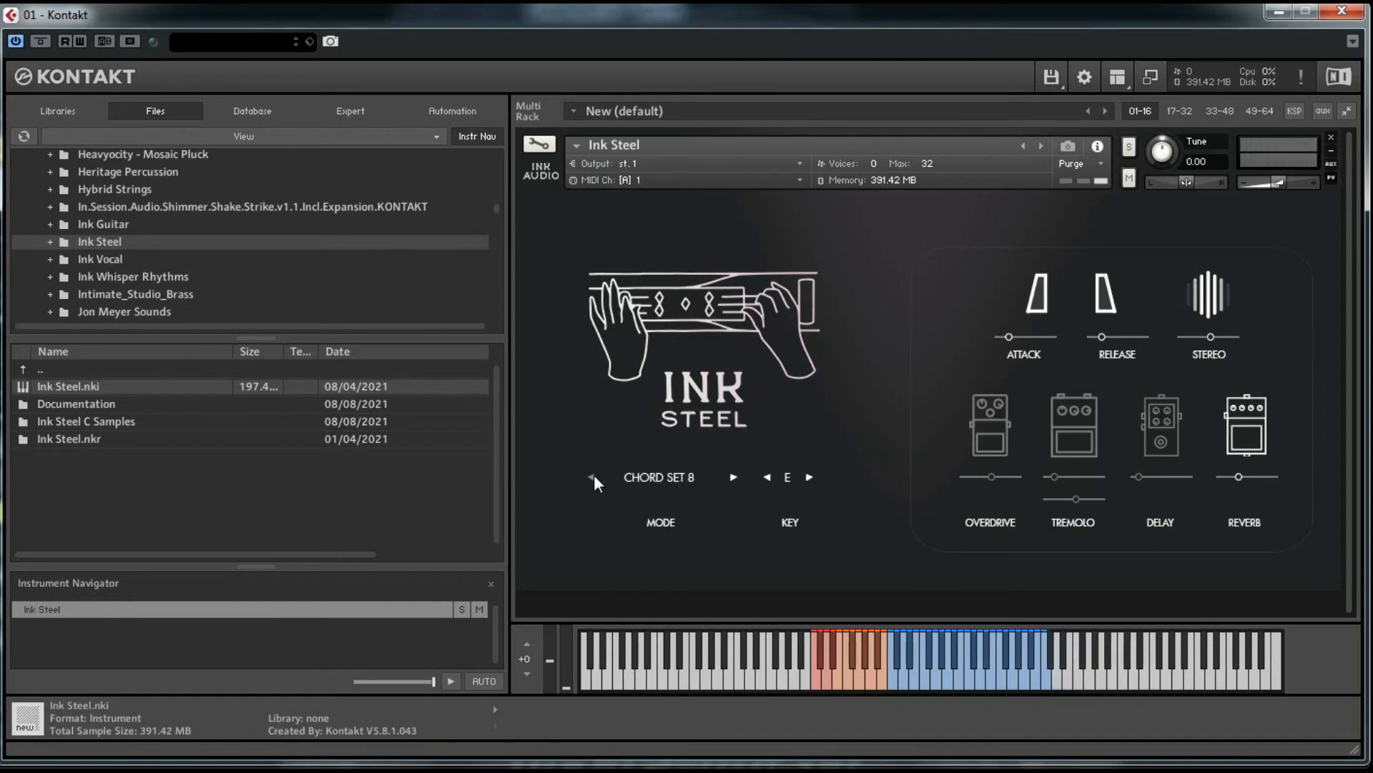
# - Step the Ink Steel mode forward through 2ND UP/2ND DOWN and the interval modes that follow it
pyautogui.click(734, 475)
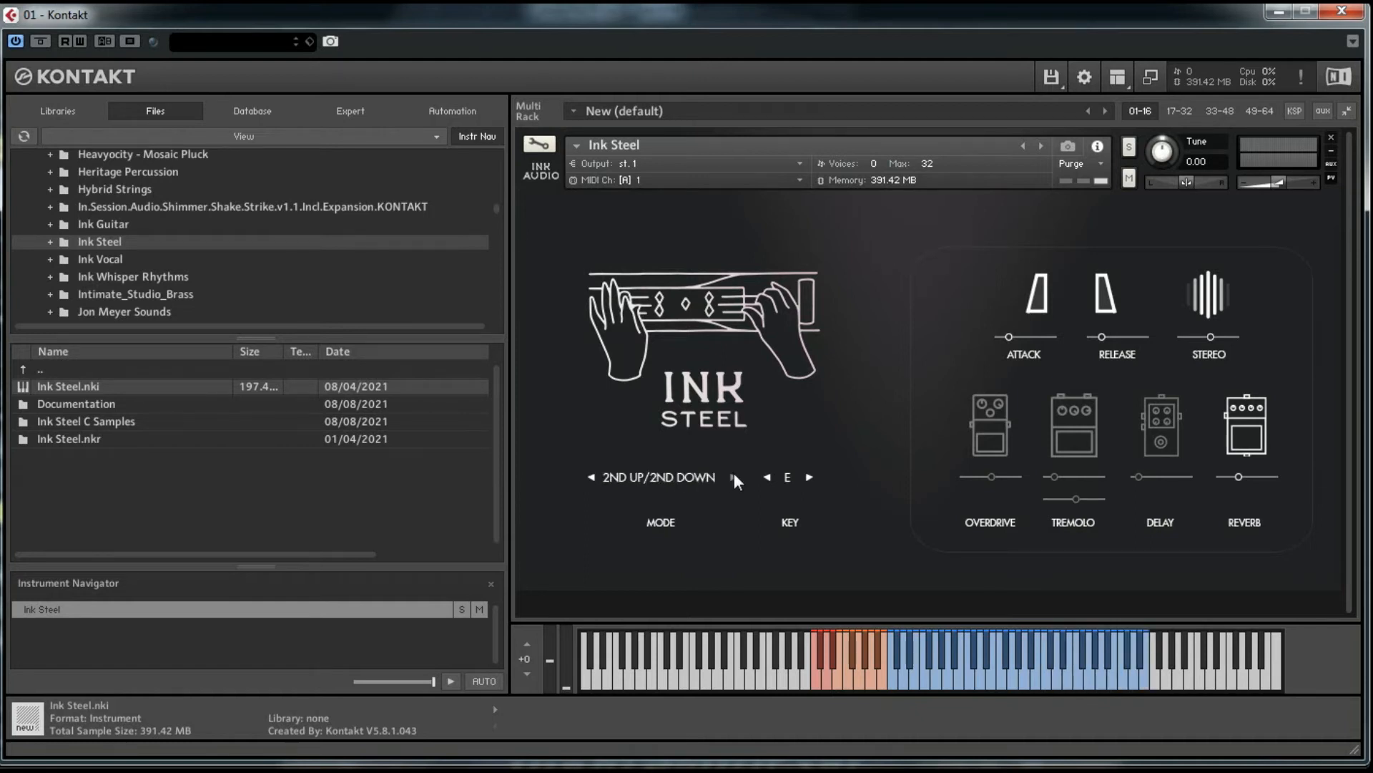
pyautogui.click(734, 475)
pyautogui.click(734, 475)
pyautogui.click(734, 475)
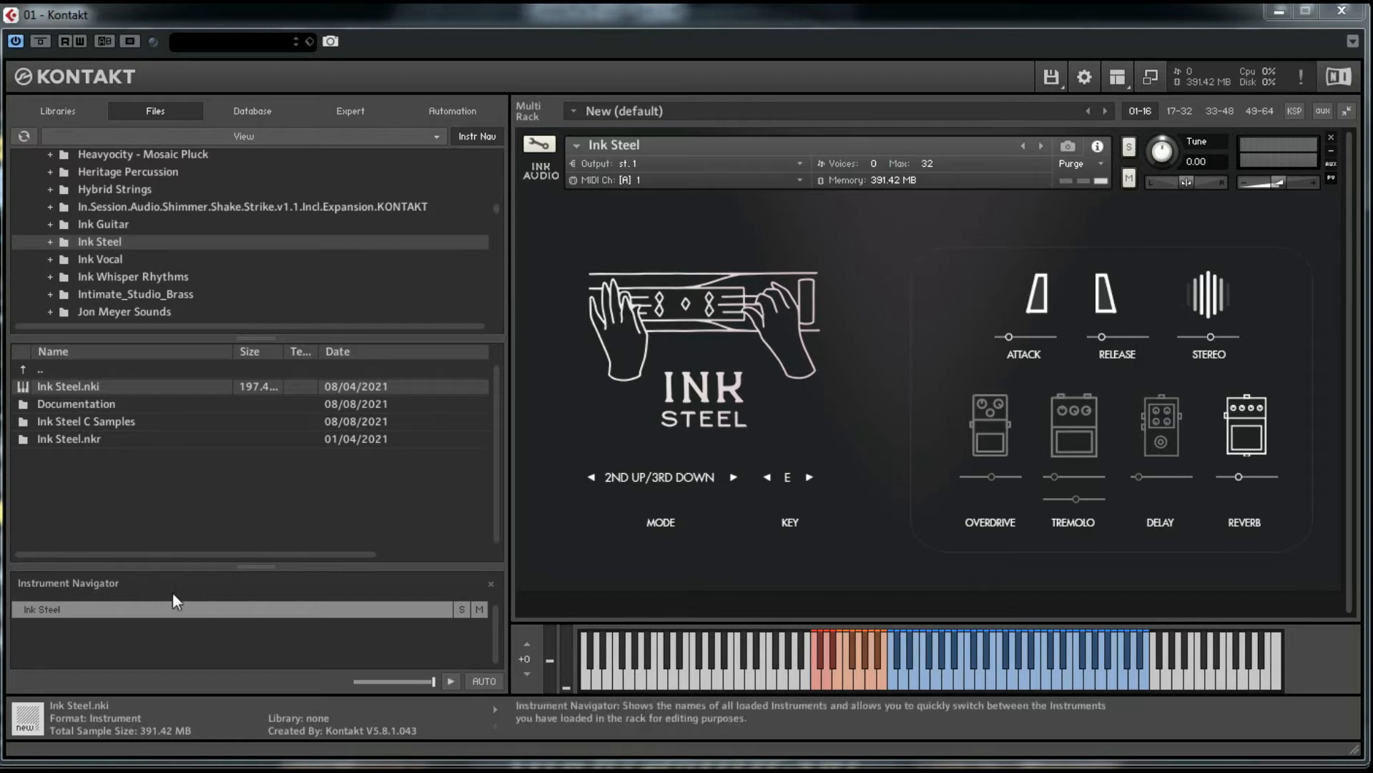
# - Return the Ink Steel mode to CHORD SET 8 and advance it once to 2ND UP/2ND DOWN
pyautogui.click(591, 477)
pyautogui.click(590, 477)
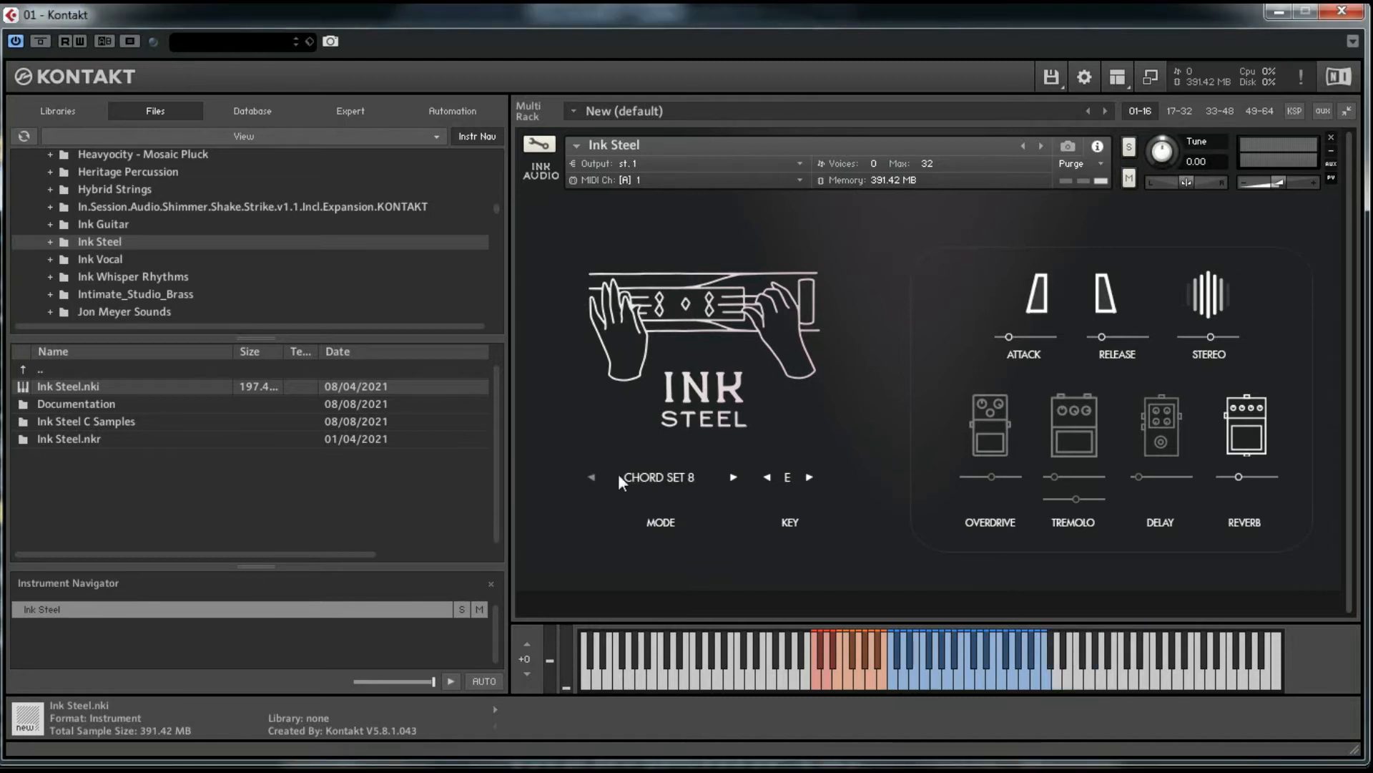
pyautogui.click(731, 476)
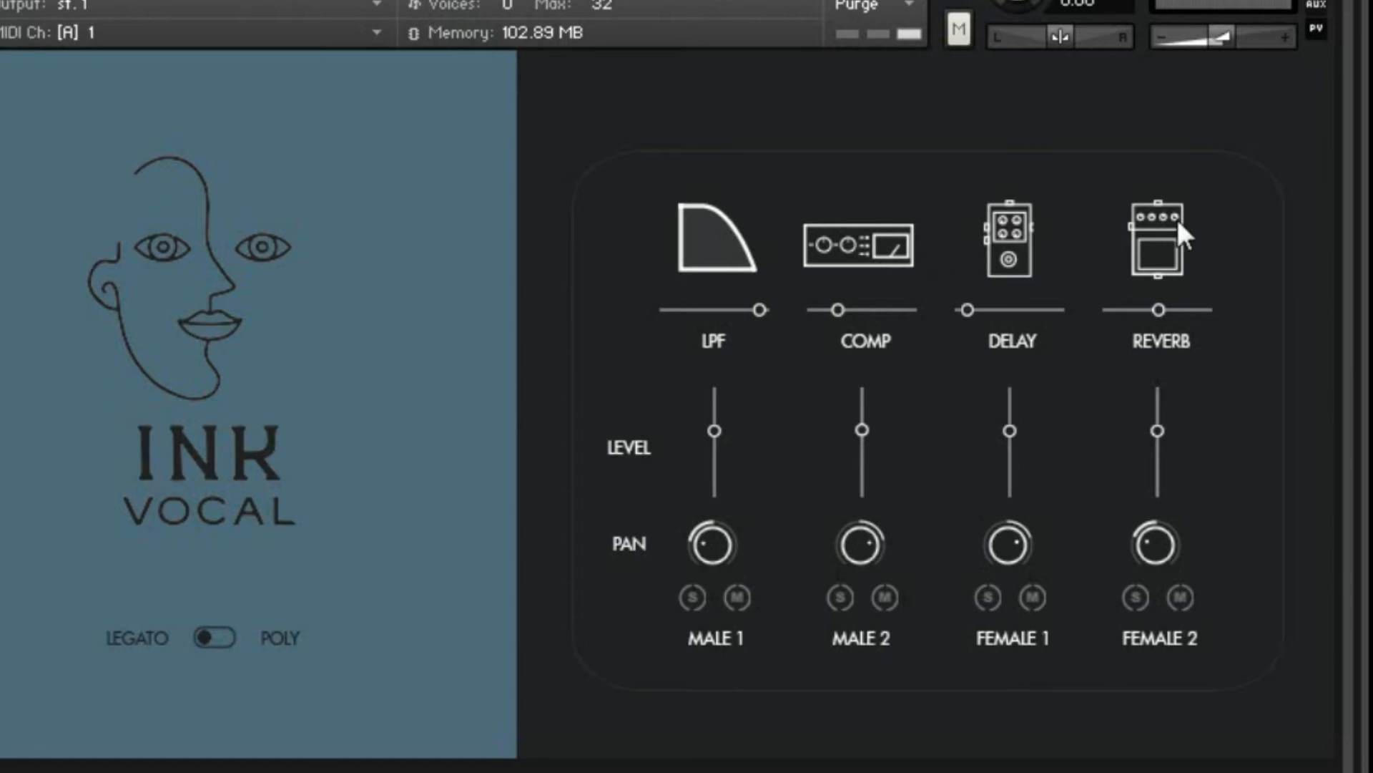
# - Toggle the Ink Vocal Comp, LPF, Delay and Reverb effects off and on to demonstrate their switches
pyautogui.click(834, 244)
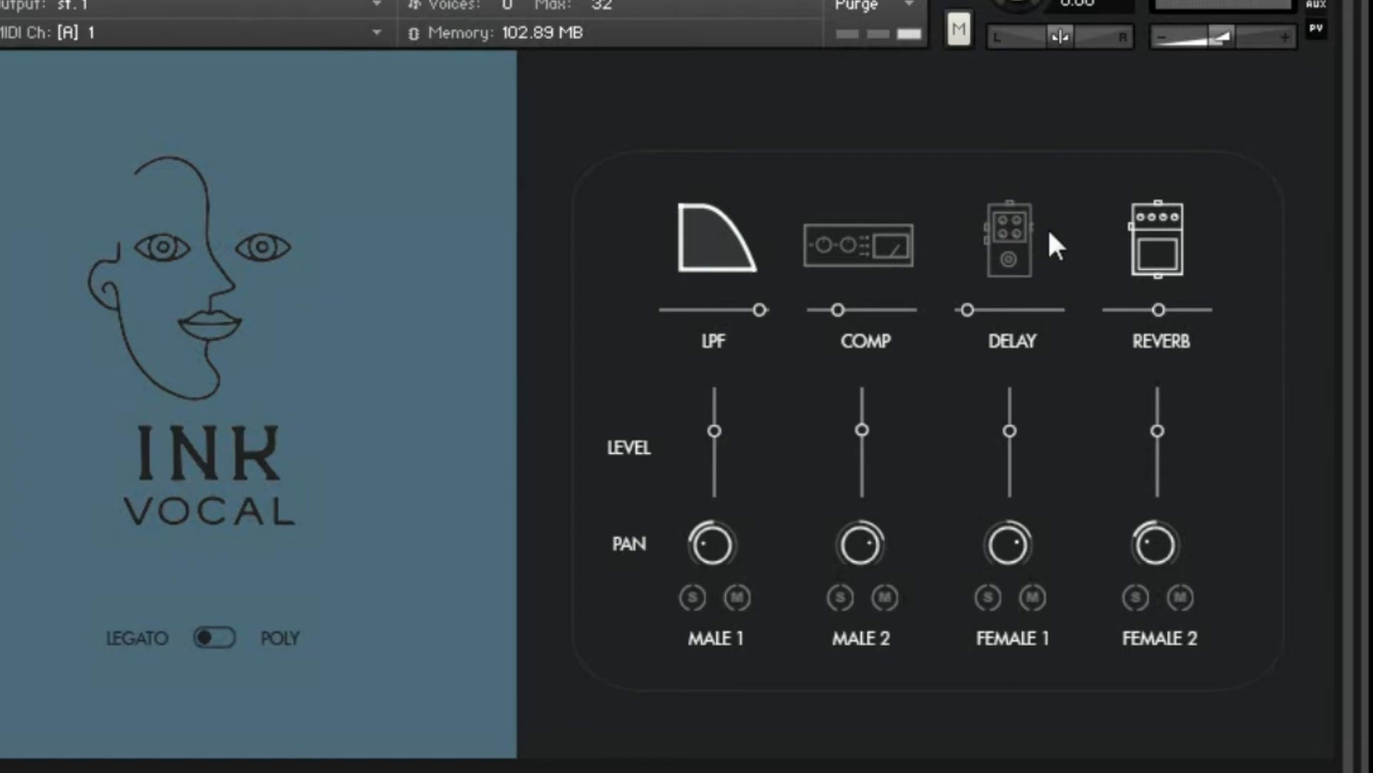
pyautogui.click(833, 244)
pyautogui.click(1006, 230)
pyautogui.click(710, 242)
pyautogui.click(874, 241)
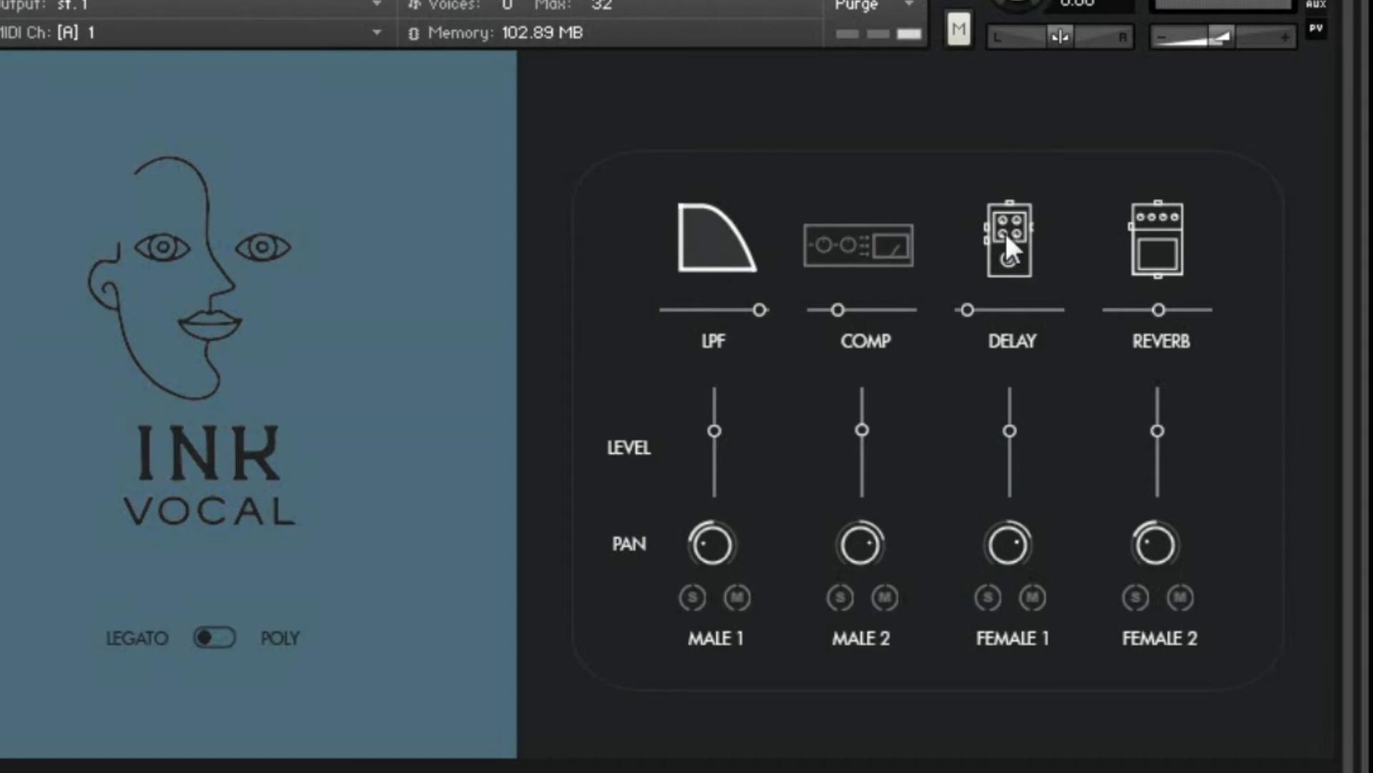
pyautogui.click(1006, 231)
pyautogui.click(1007, 242)
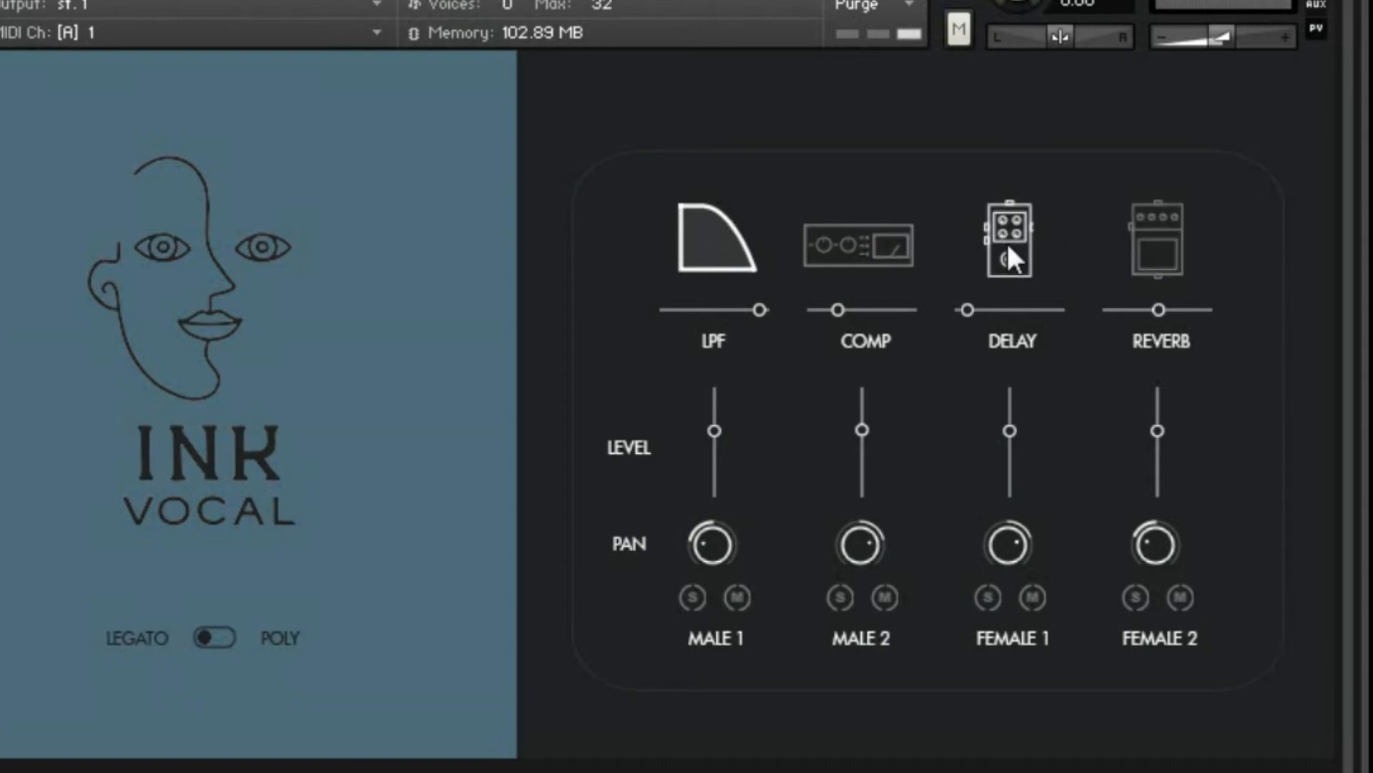
pyautogui.click(1154, 247)
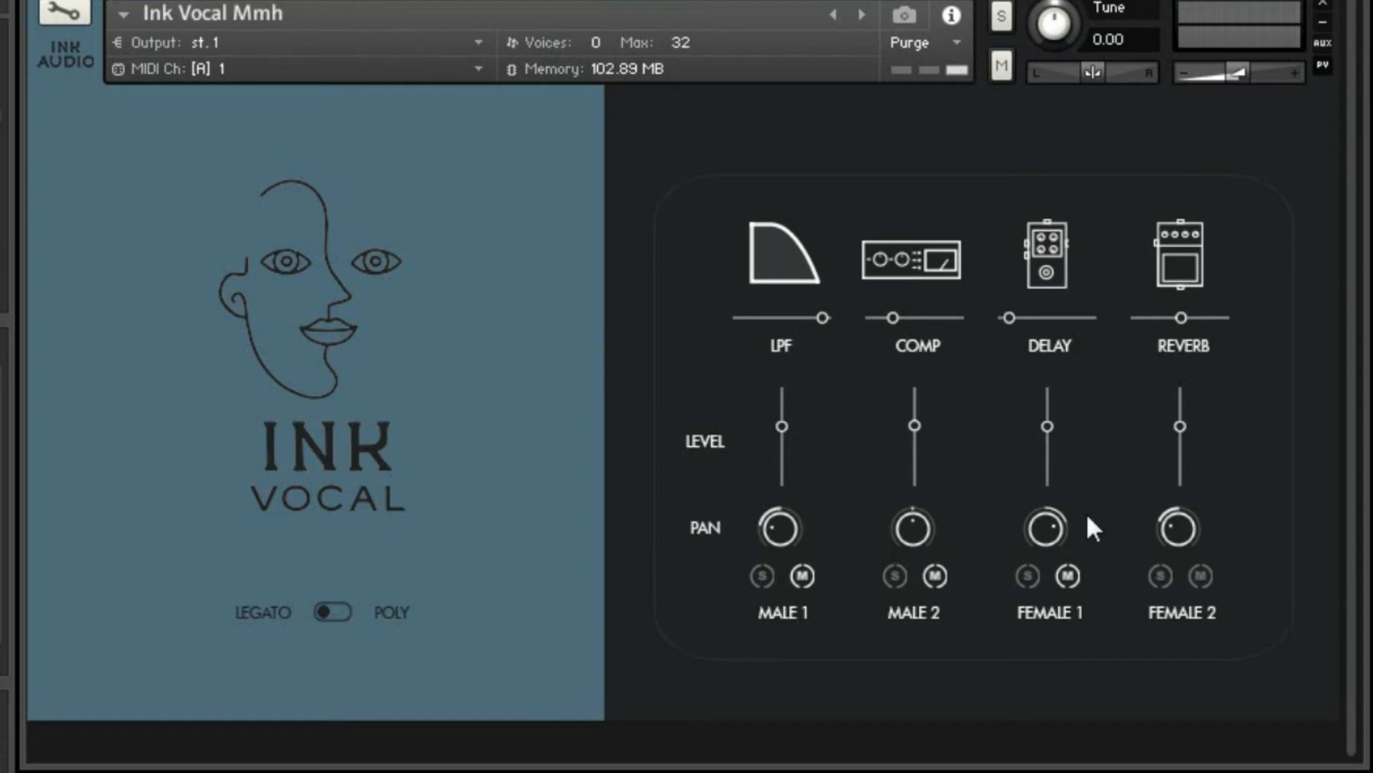
# - Pan the Female 2 voice to the right, switch off the Comp effect and lower the LPF slider
pyautogui.moveTo(1173, 533); pyautogui.dragTo(1173, 480)
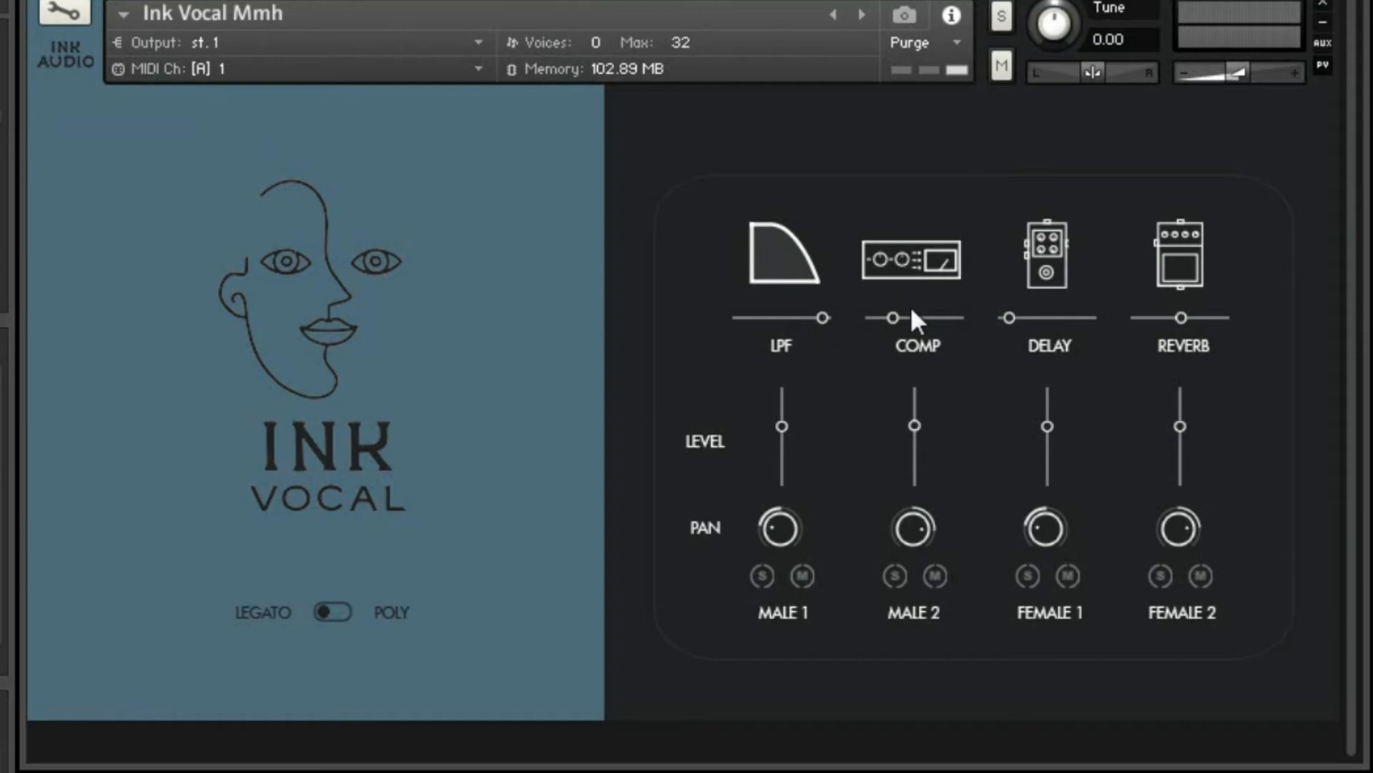
pyautogui.click(929, 257)
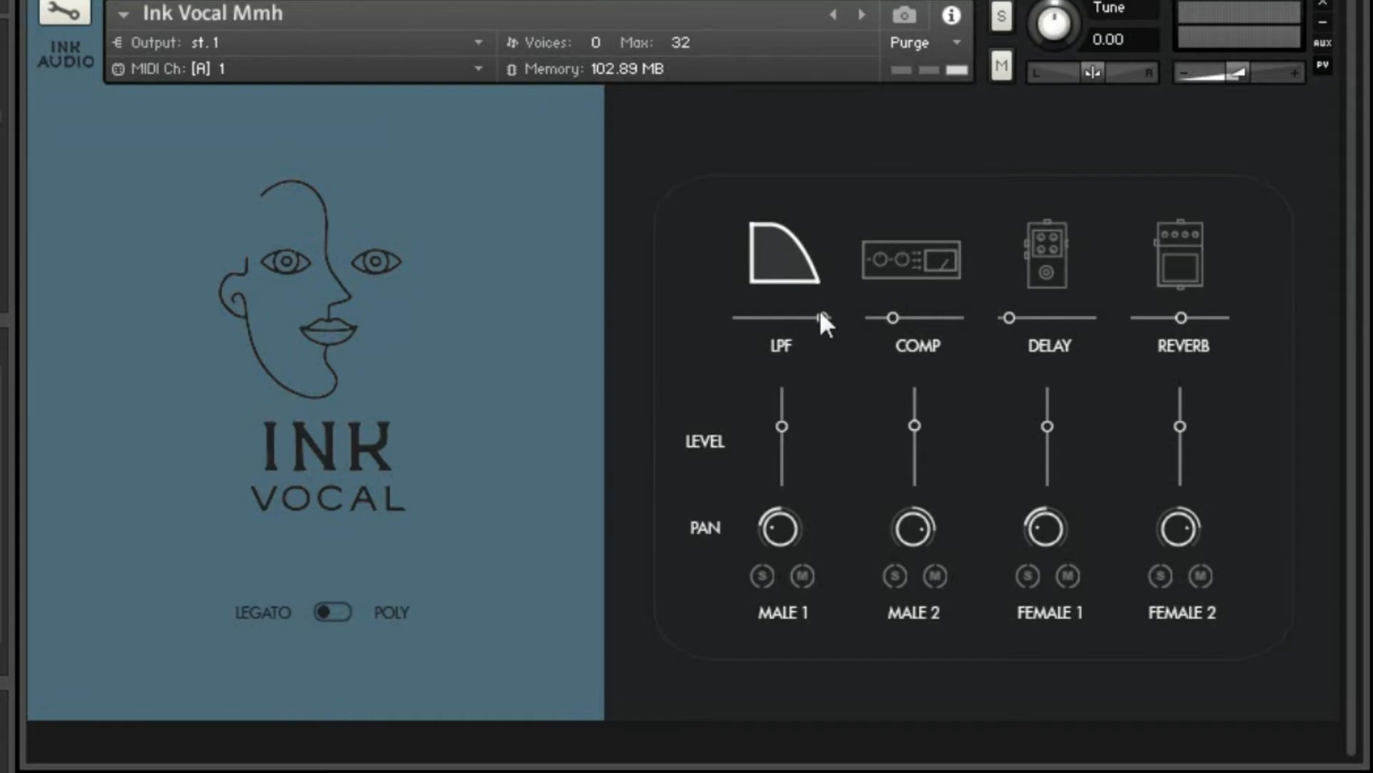
pyautogui.moveTo(818, 314); pyautogui.dragTo(611, 469)
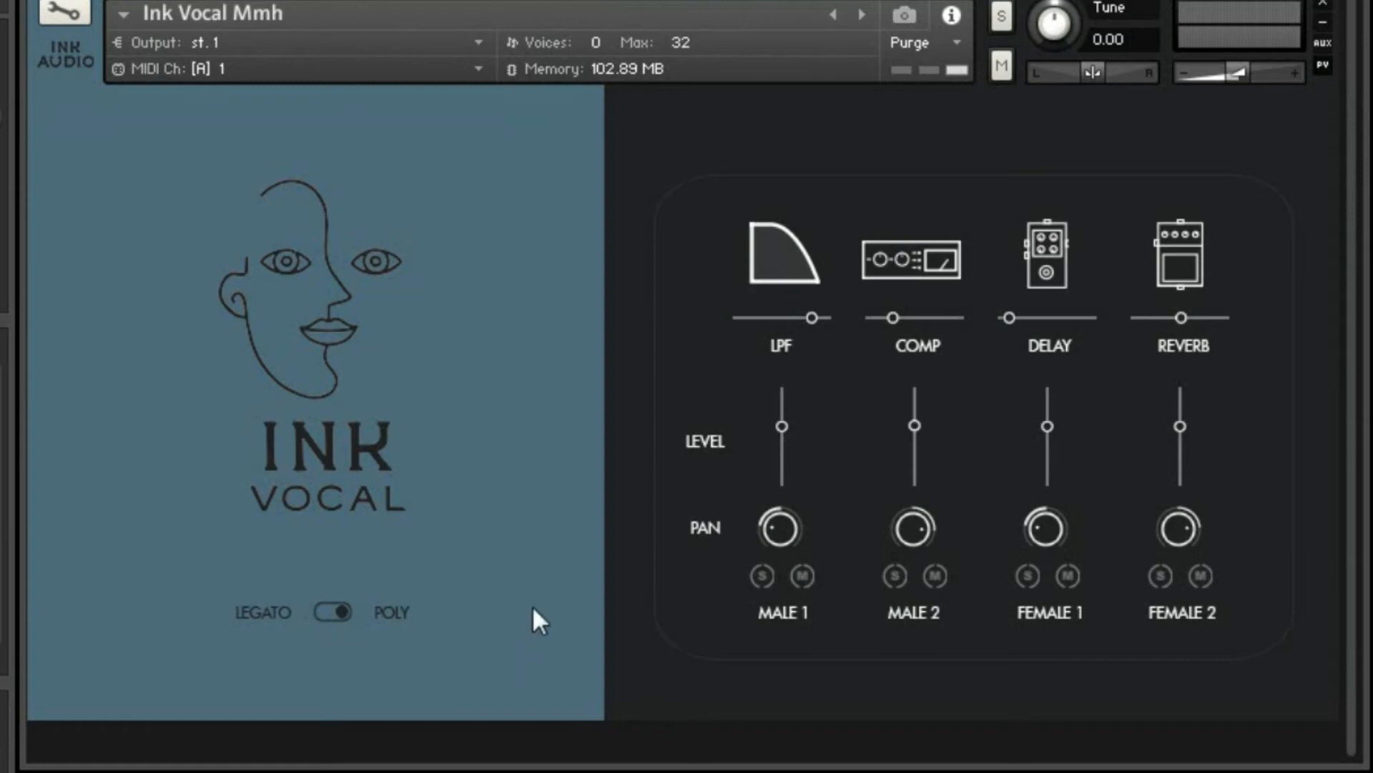
# - Remove Ink Vocal Mmh from the rack without saving its changes and load Ink Vocal Oh.nki in its place
pyautogui.click(1323, 3)
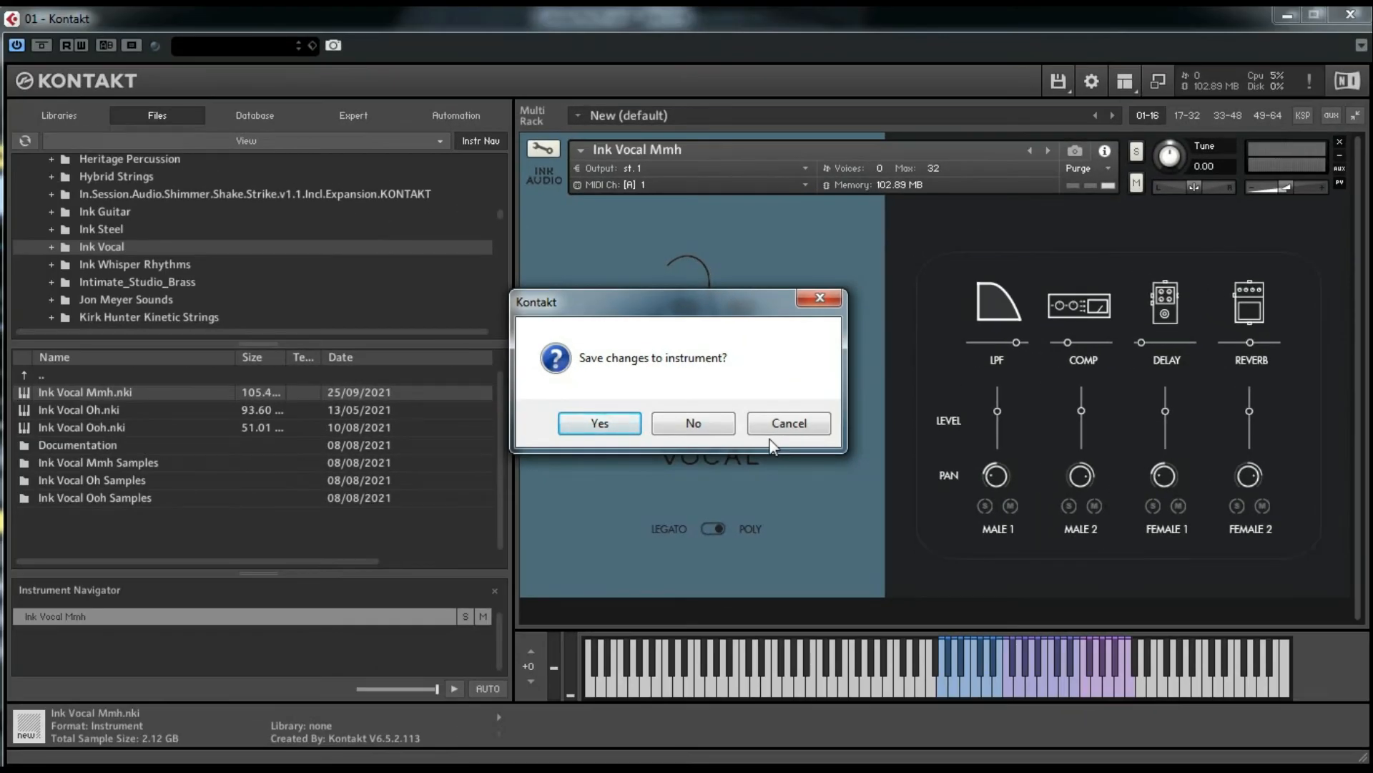
pyautogui.click(692, 426)
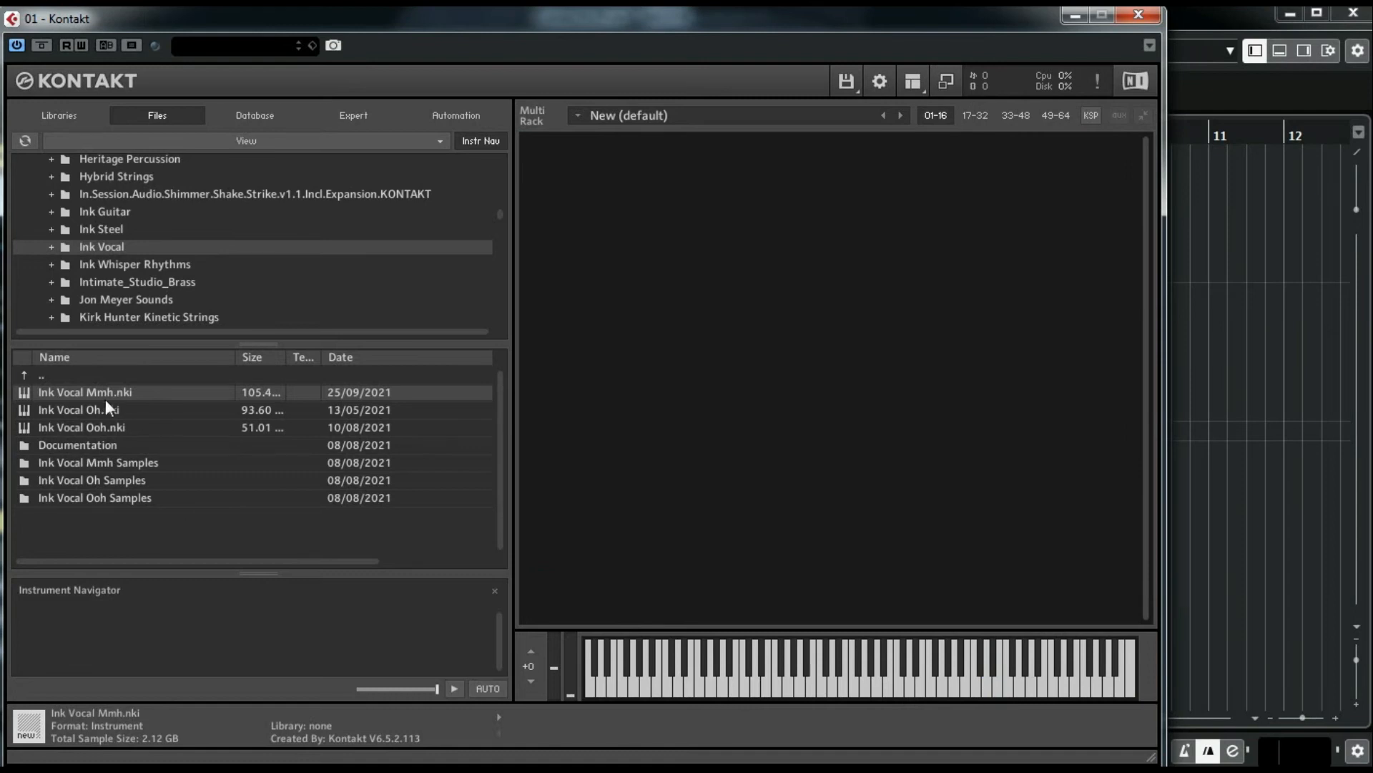
pyautogui.click(96, 406)
pyautogui.moveTo(96, 406)
pyautogui.mouseDown()
pyautogui.moveTo(789, 466)
pyautogui.moveTo(802, 443)
pyautogui.mouseUp()
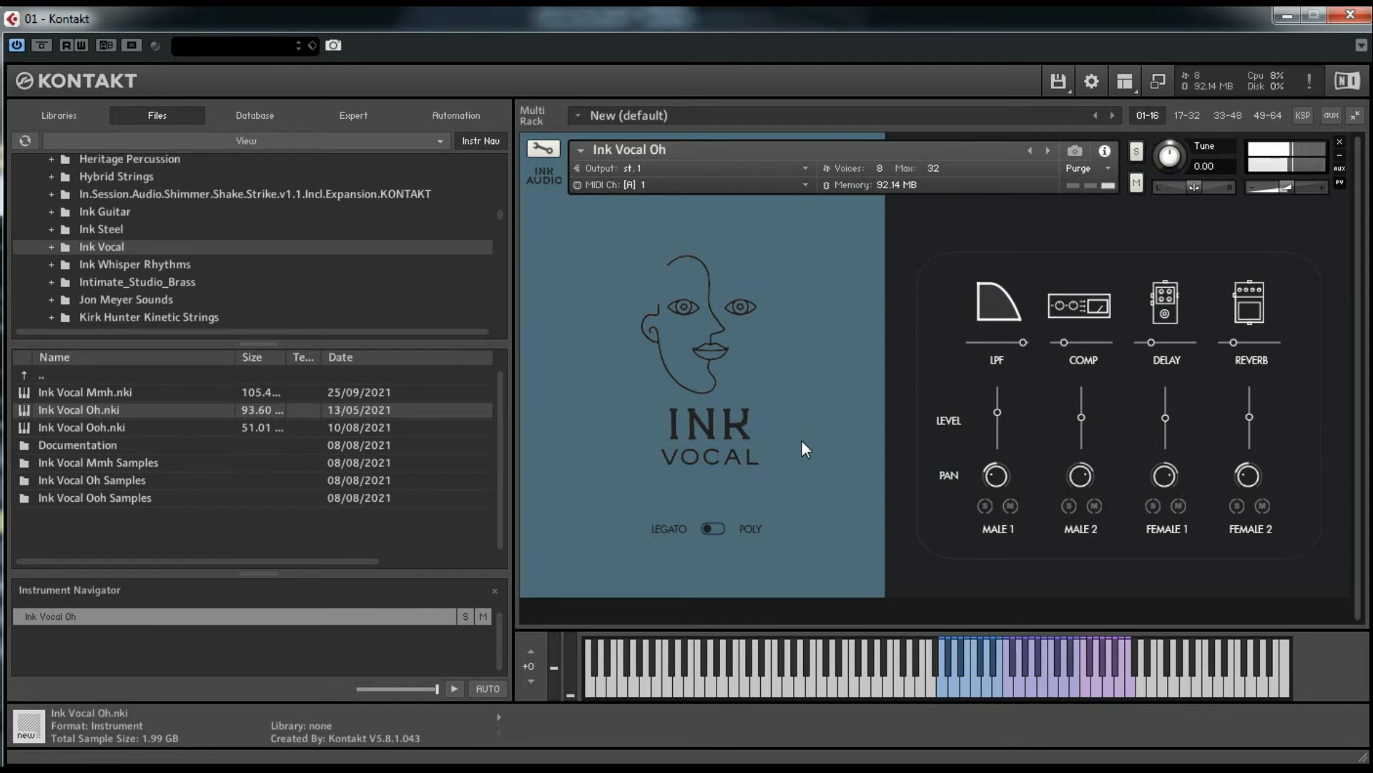
# - Remove Ink Vocal Oh from the rack and load Ink Vocal Ooh.nki
pyautogui.click(1341, 145)
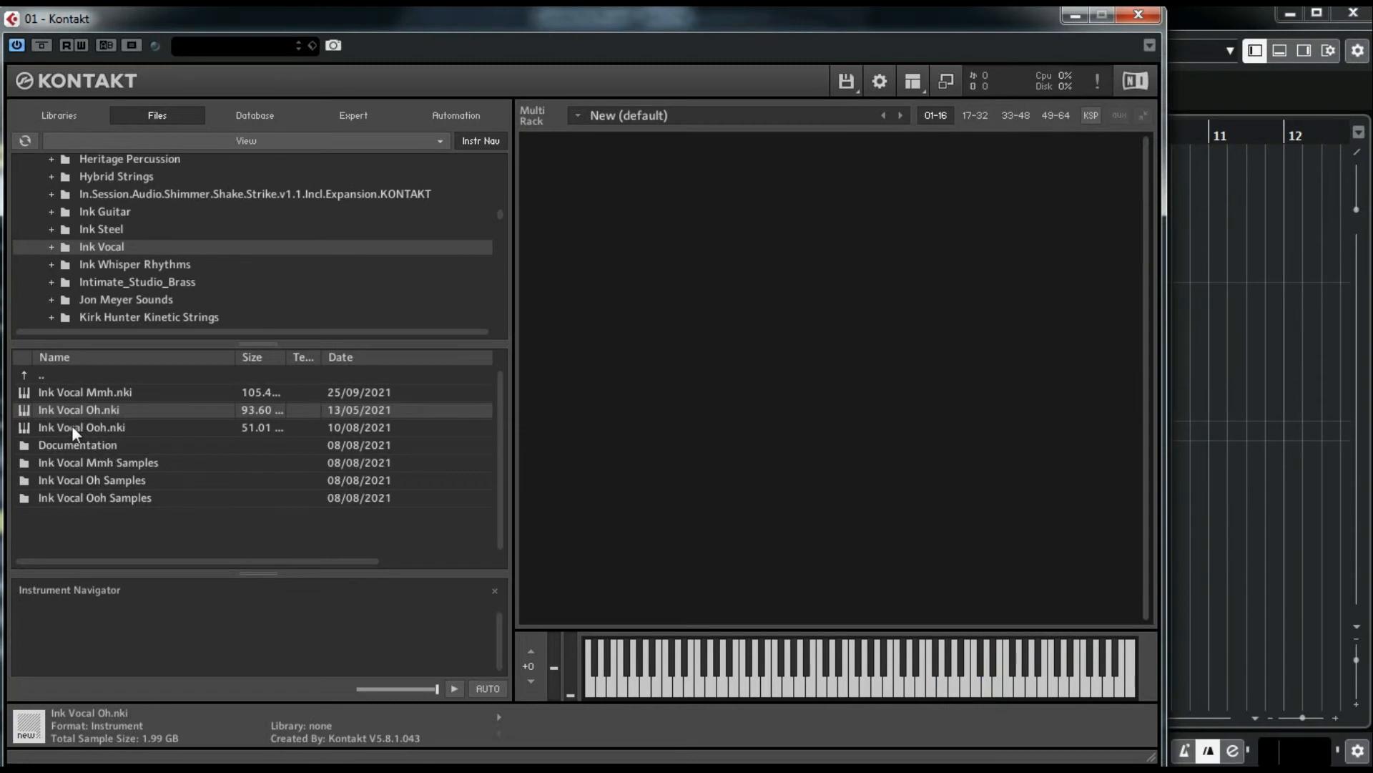
pyautogui.moveTo(71, 426)
pyautogui.mouseDown()
pyautogui.moveTo(351, 415)
pyautogui.moveTo(815, 362)
pyautogui.mouseUp()
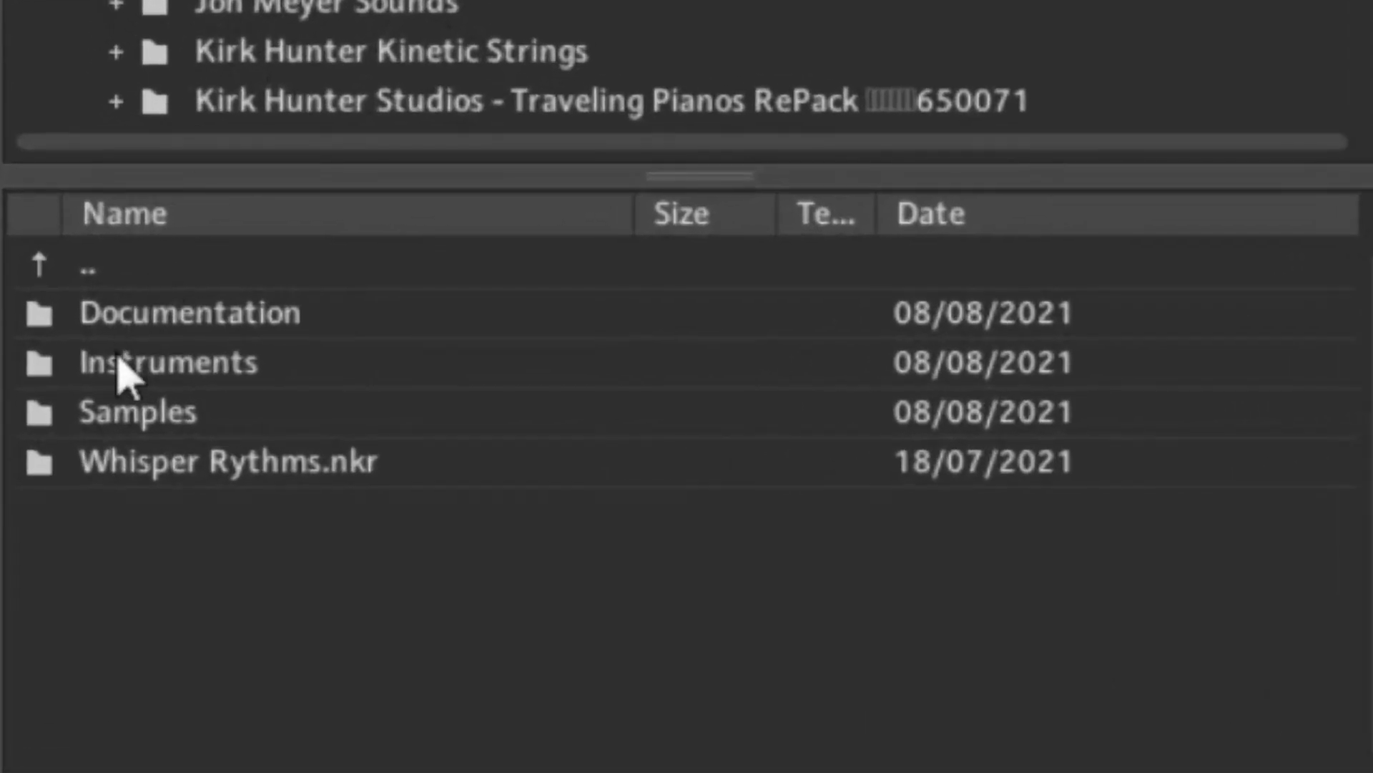
# - Open the Instruments folder of the Ink Whisper Rhythms library
pyautogui.click(120, 383)
pyautogui.doubleClick(120, 383)
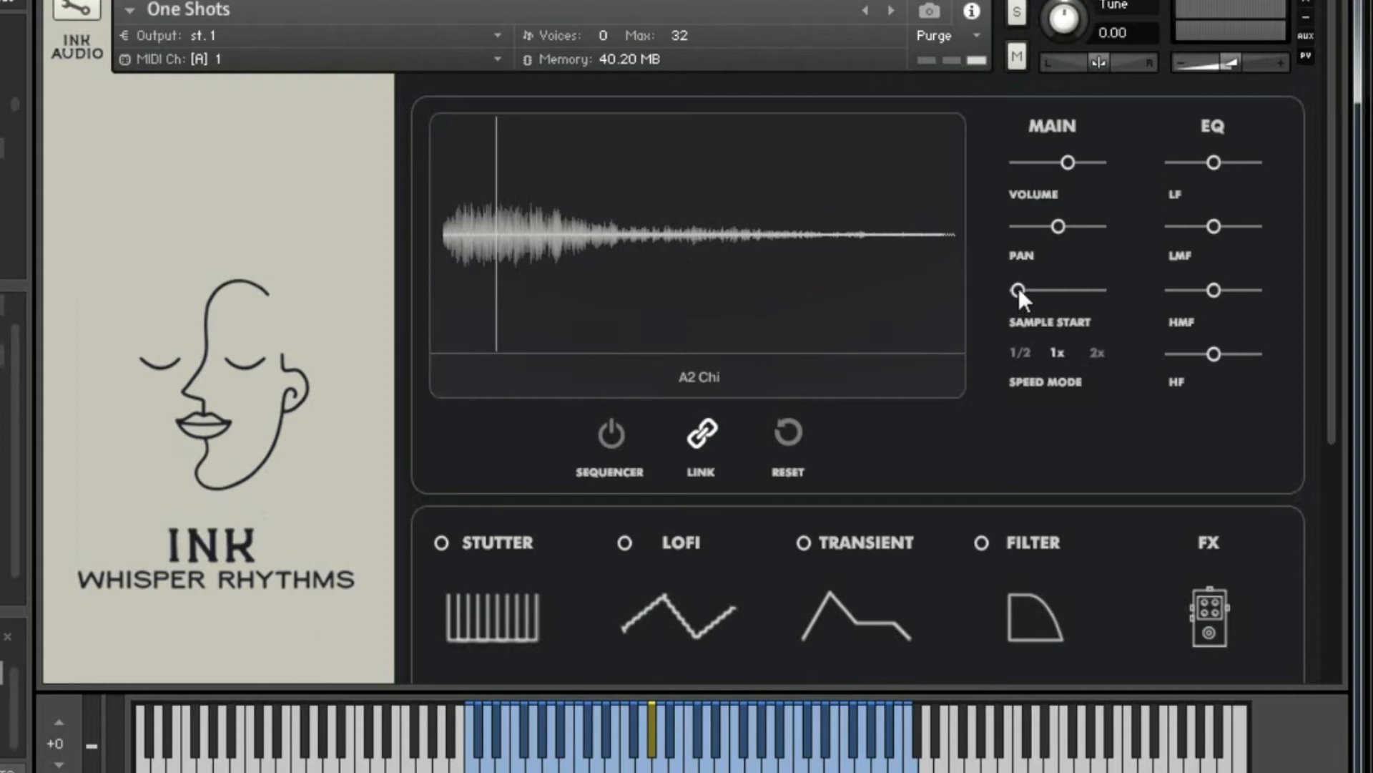
# - Raise the Sample Start of One Shots to about the slider's midpoint and set it back to 0.00 %
pyautogui.moveTo(1019, 288); pyautogui.dragTo(1207, 248)
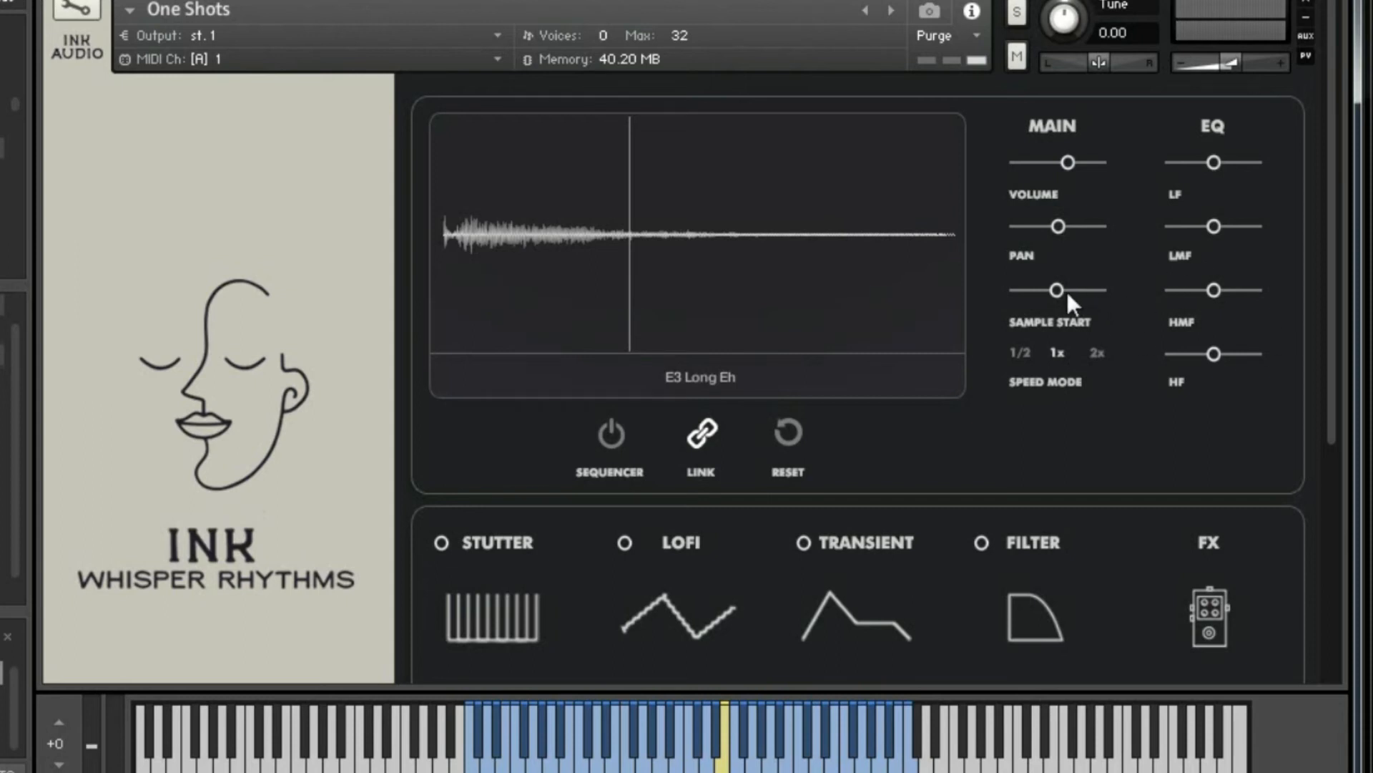
pyautogui.moveTo(1056, 289); pyautogui.dragTo(889, 379)
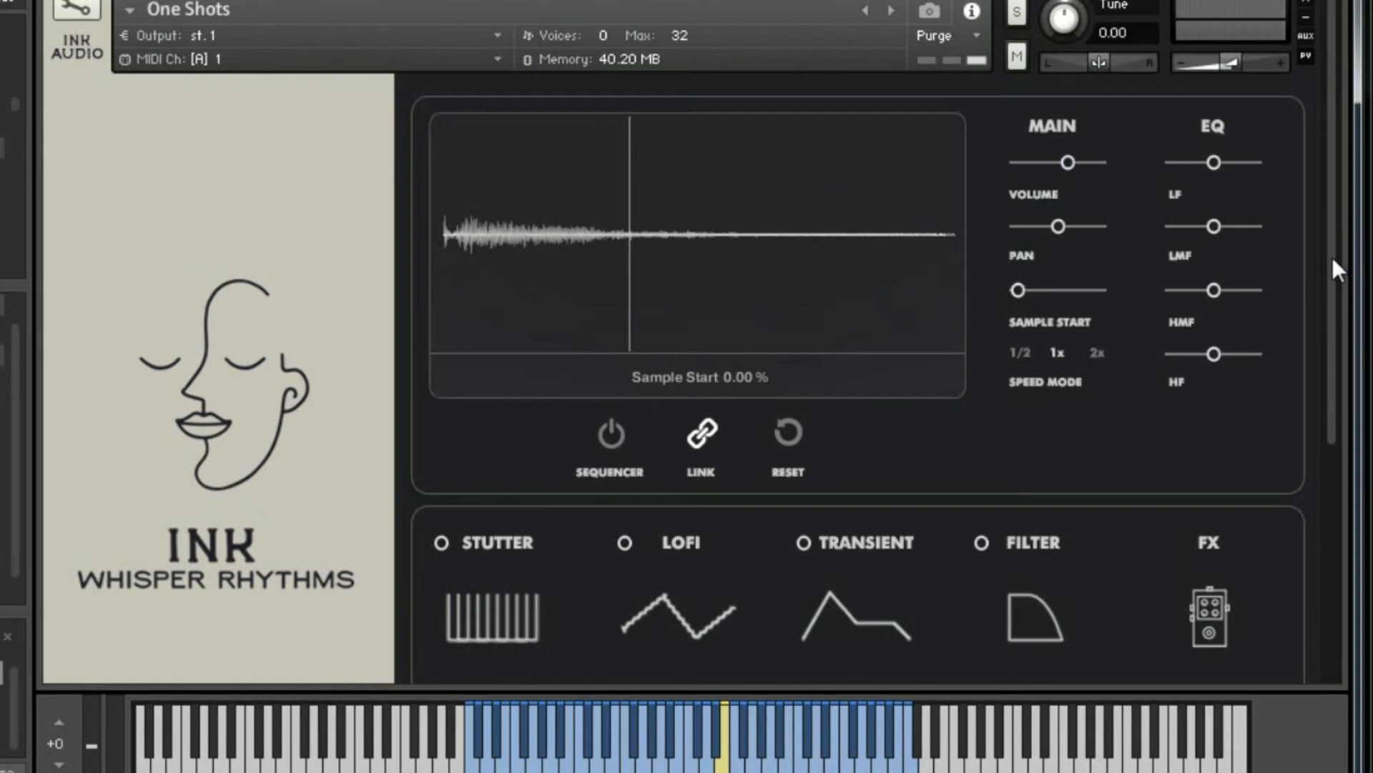
# - Switch on the Filter in One Shots, raise its Cutoff slightly and set the Chorus amount to -122.6 dB
pyautogui.moveTo(1332, 256); pyautogui.dragTo(1349, 492)
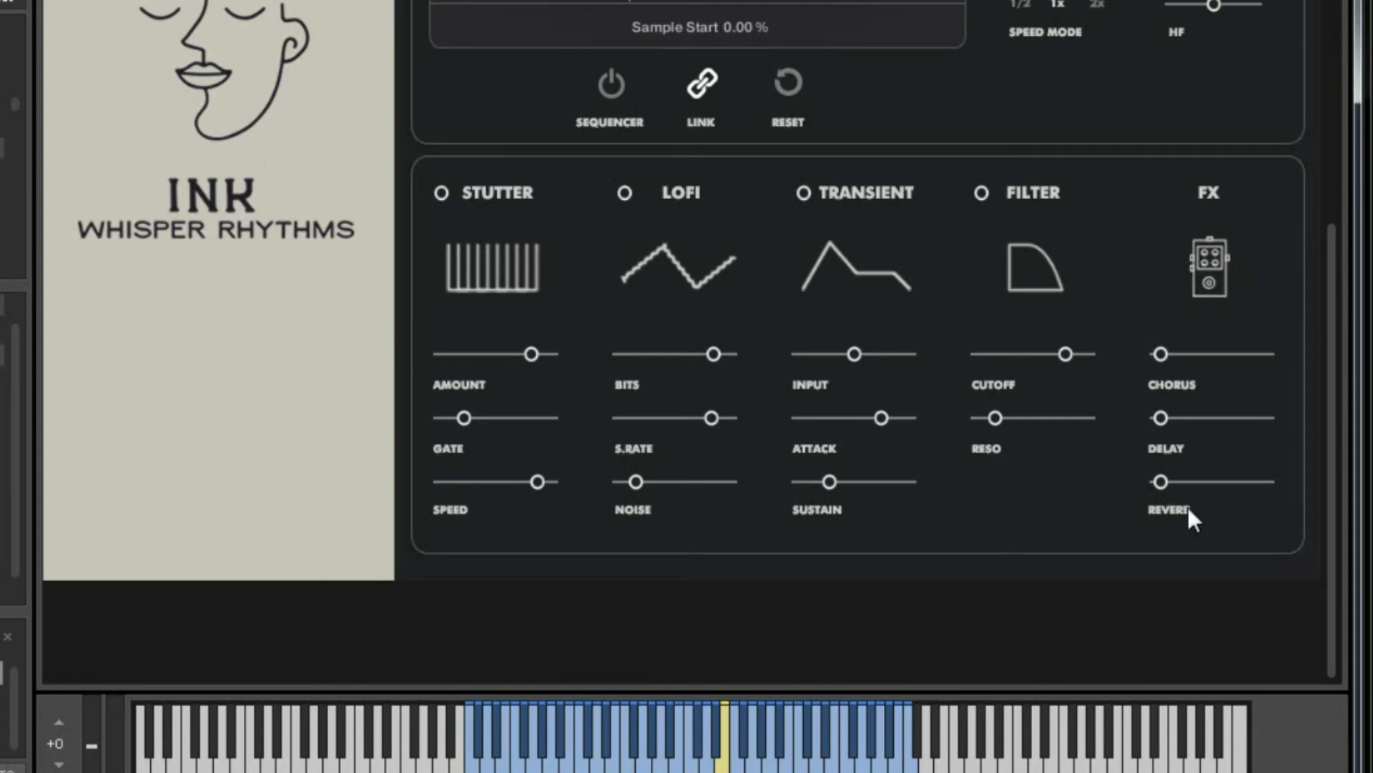
pyautogui.moveTo(1333, 485); pyautogui.dragTo(1335, 261)
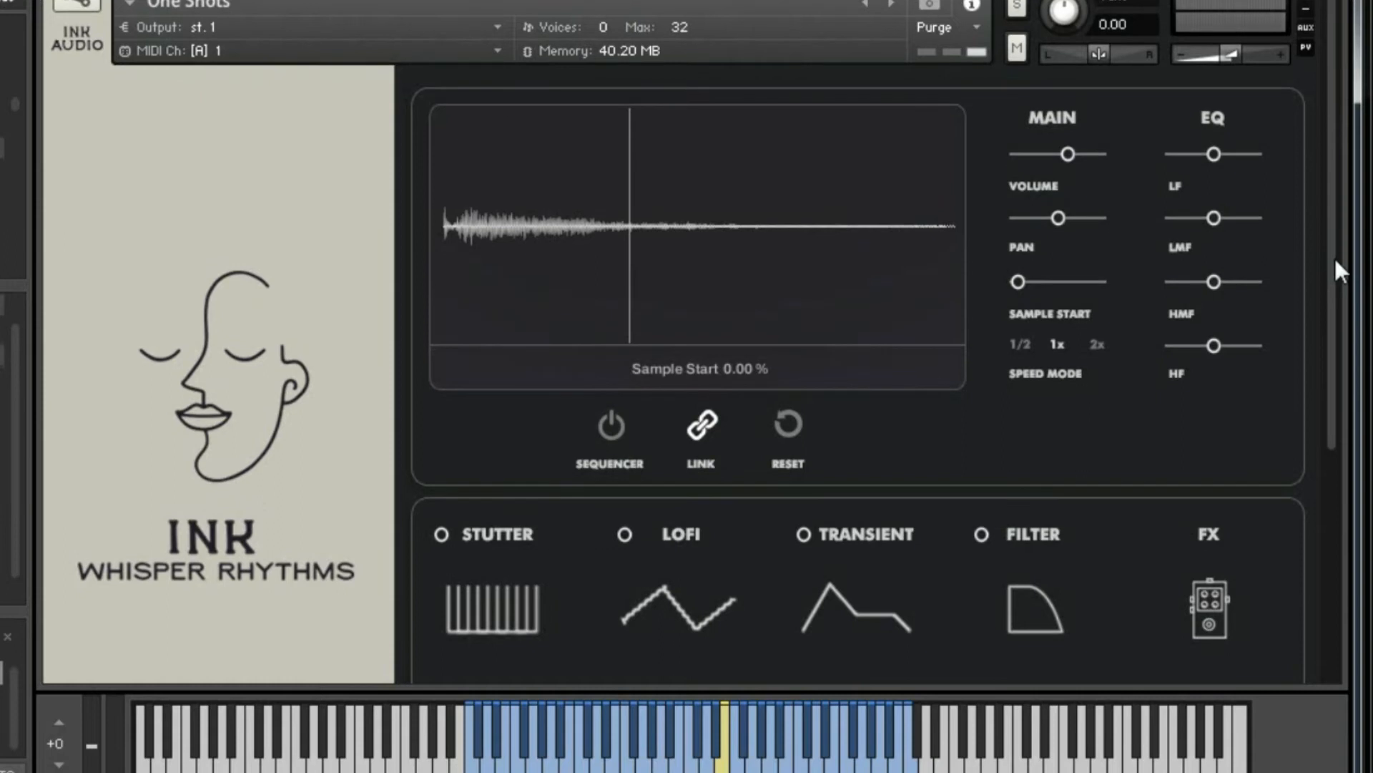
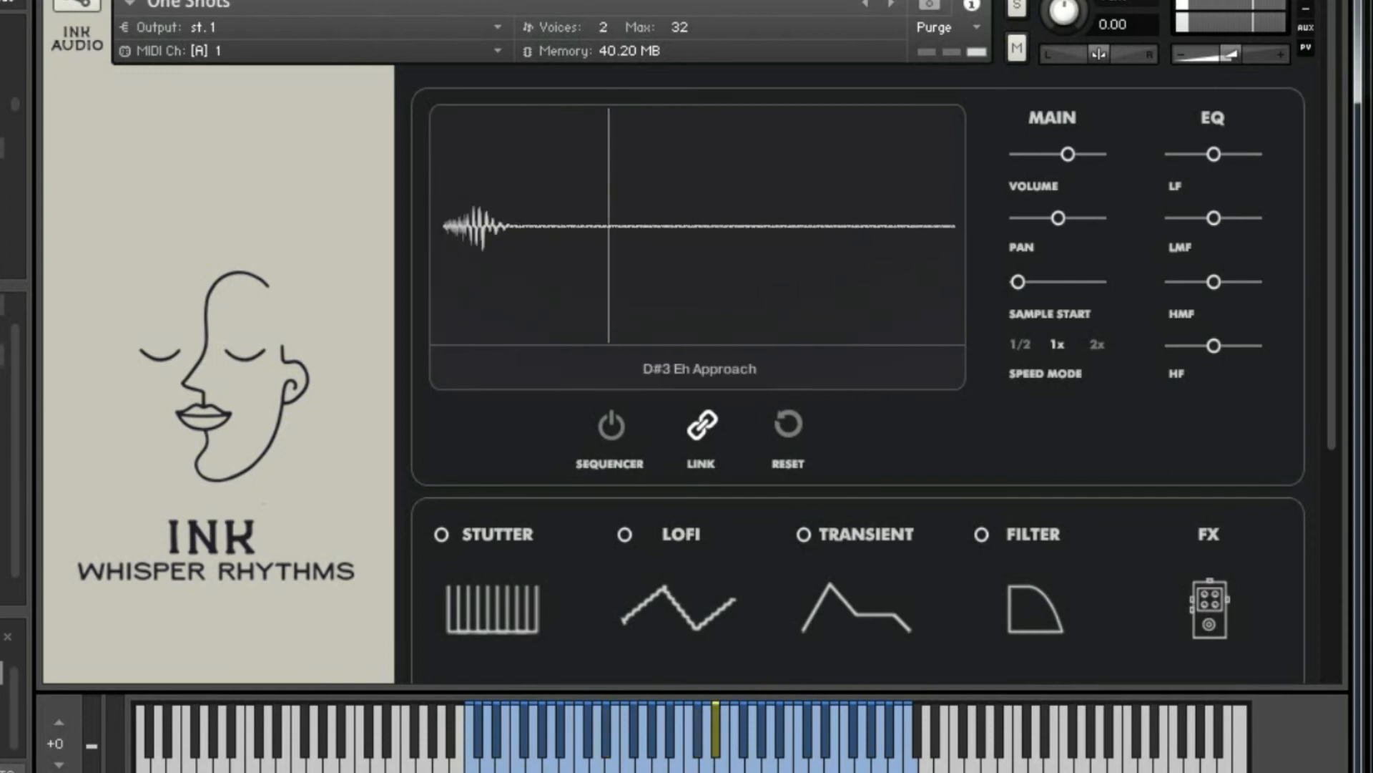
pyautogui.scroll(-2, 1339, 337)
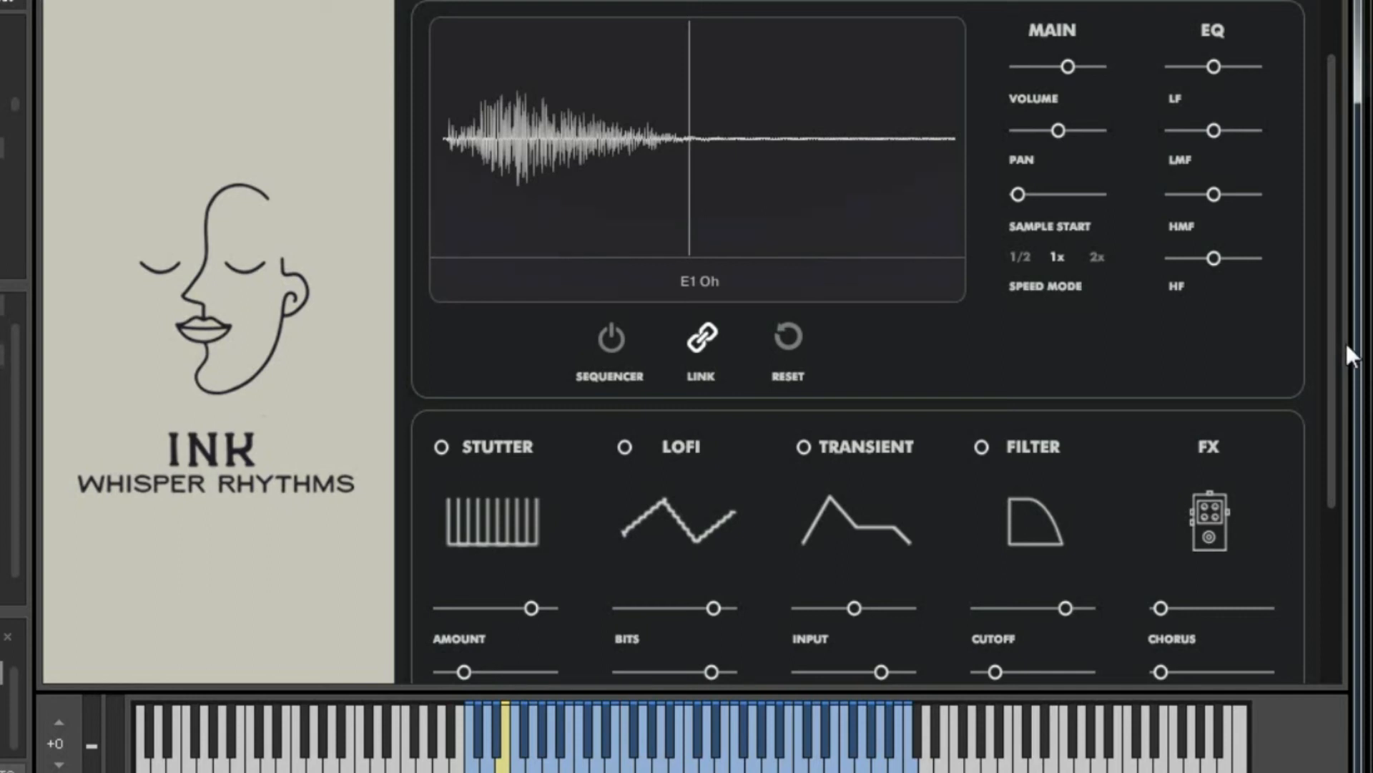
pyautogui.moveTo(1334, 299); pyautogui.dragTo(1356, 425)
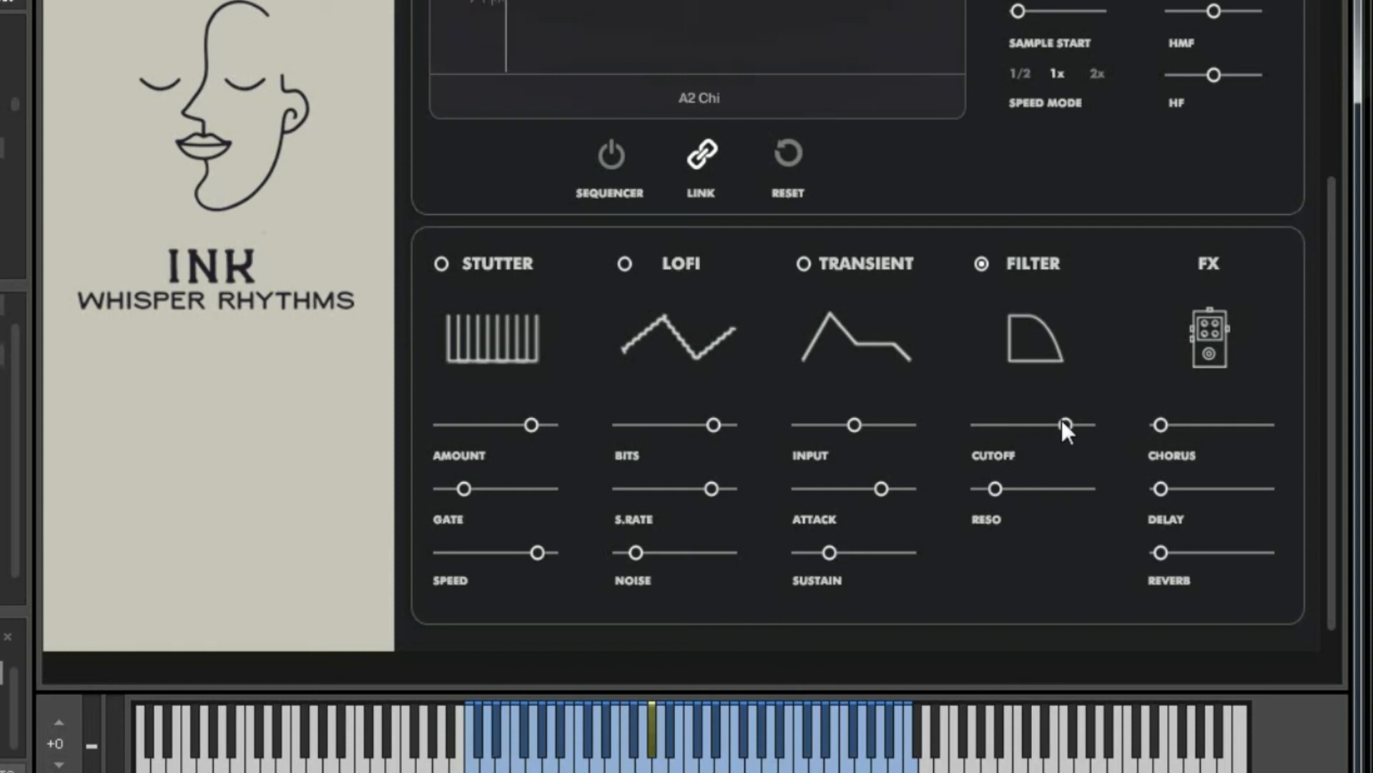
pyautogui.moveTo(1063, 422)
pyautogui.mouseDown()
pyautogui.moveTo(1014, 414)
pyautogui.moveTo(904, 499)
pyautogui.moveTo(1084, 412)
pyautogui.moveTo(968, 479)
pyautogui.moveTo(1076, 435)
pyautogui.mouseUp()
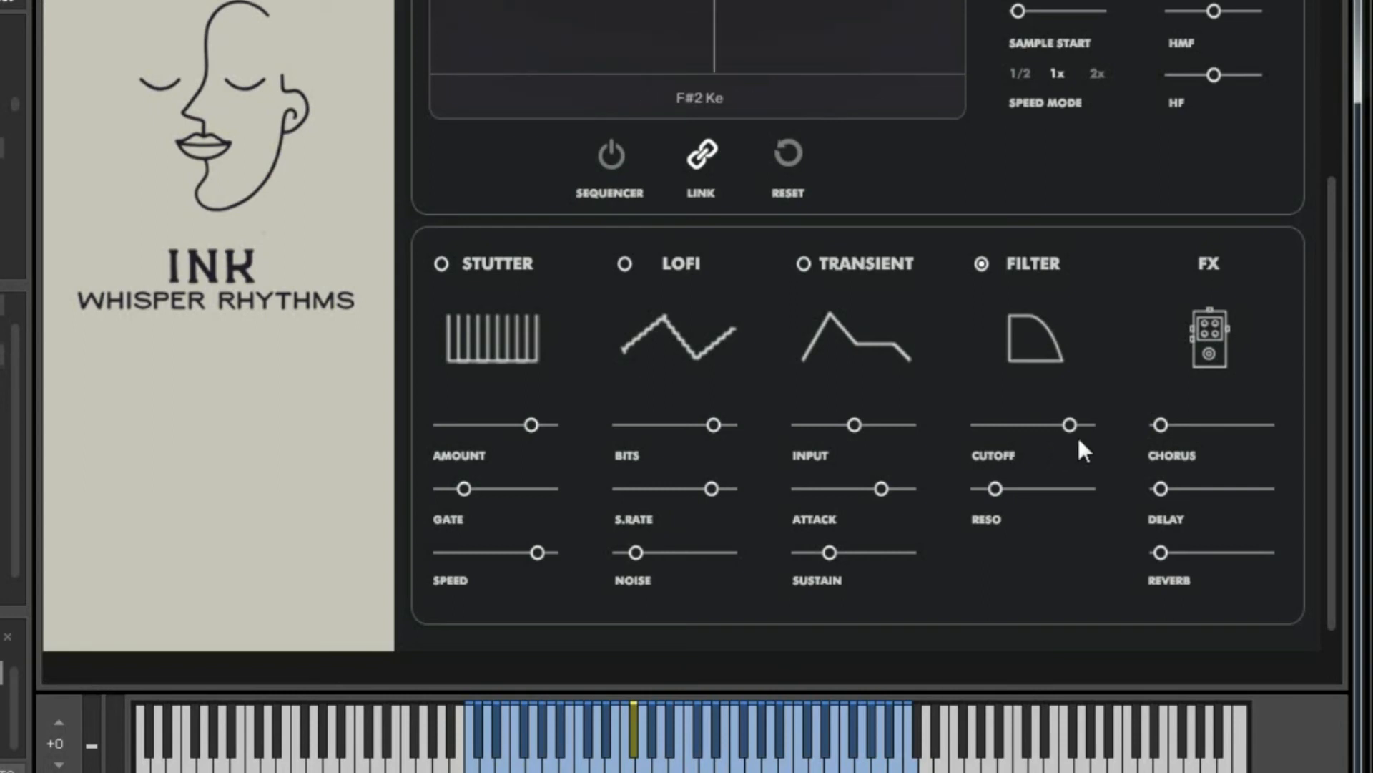
pyautogui.moveTo(1160, 423); pyautogui.dragTo(1164, 422)
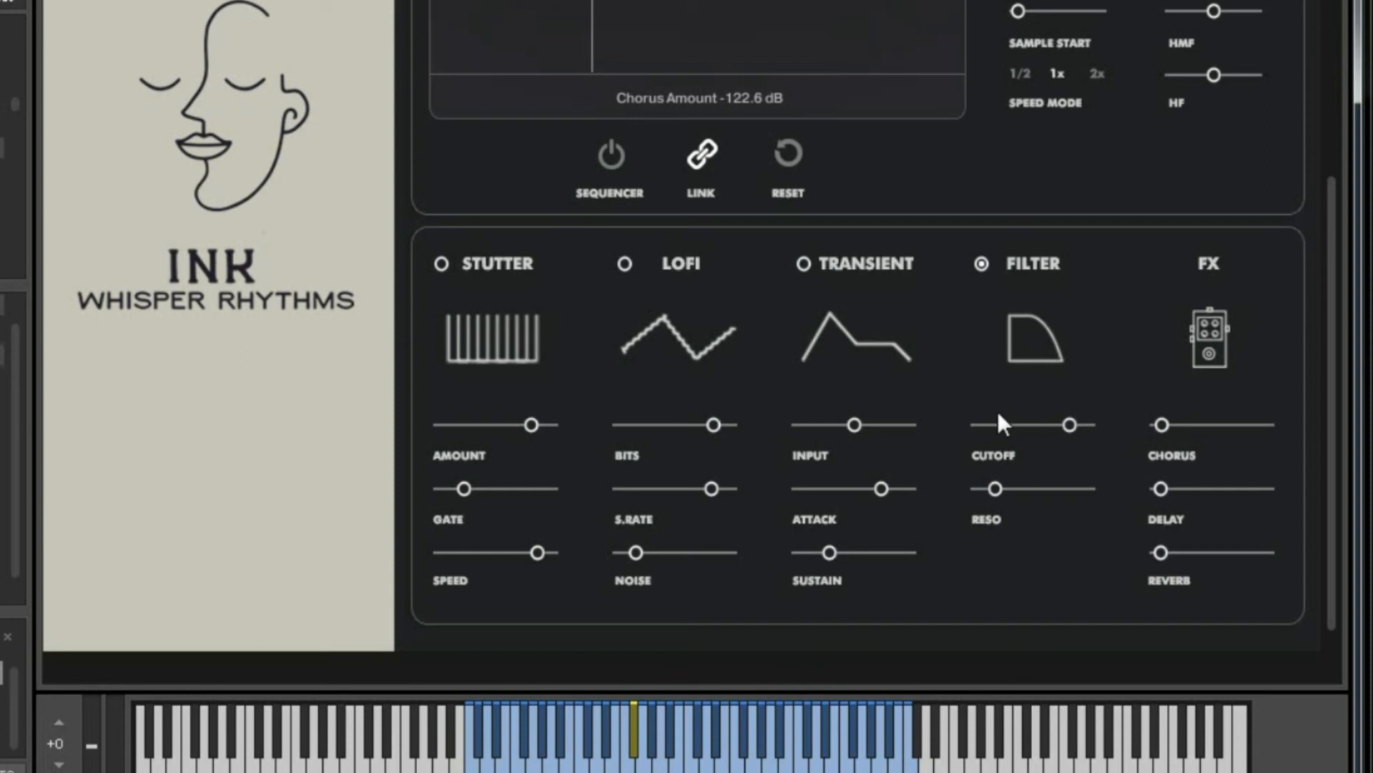
# - Look through the list of loop patches in the Loops folder of Ink Whisper Rhythms
pyautogui.moveTo(1332, 406); pyautogui.dragTo(1320, 240)
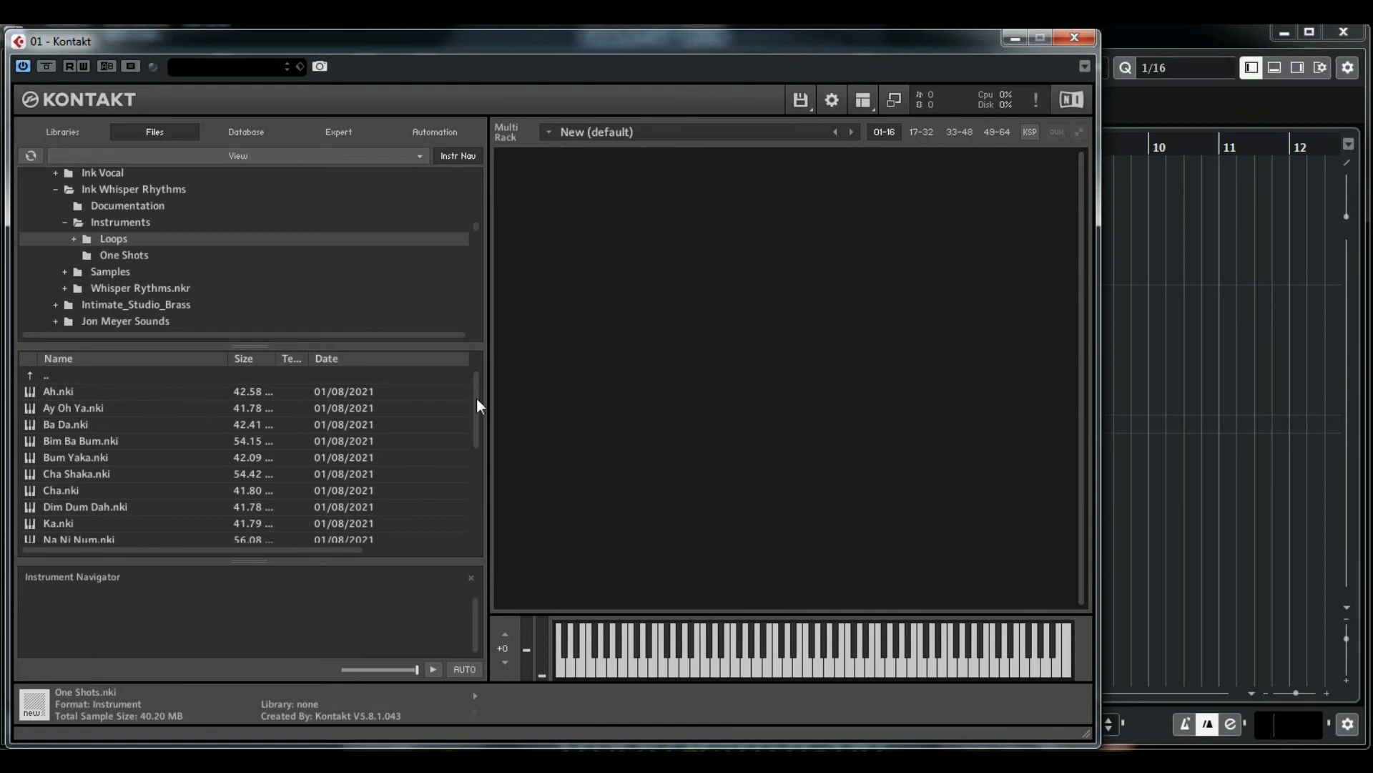
pyautogui.moveTo(482, 402)
pyautogui.mouseDown()
pyautogui.moveTo(478, 540)
pyautogui.moveTo(499, 384)
pyautogui.mouseUp()
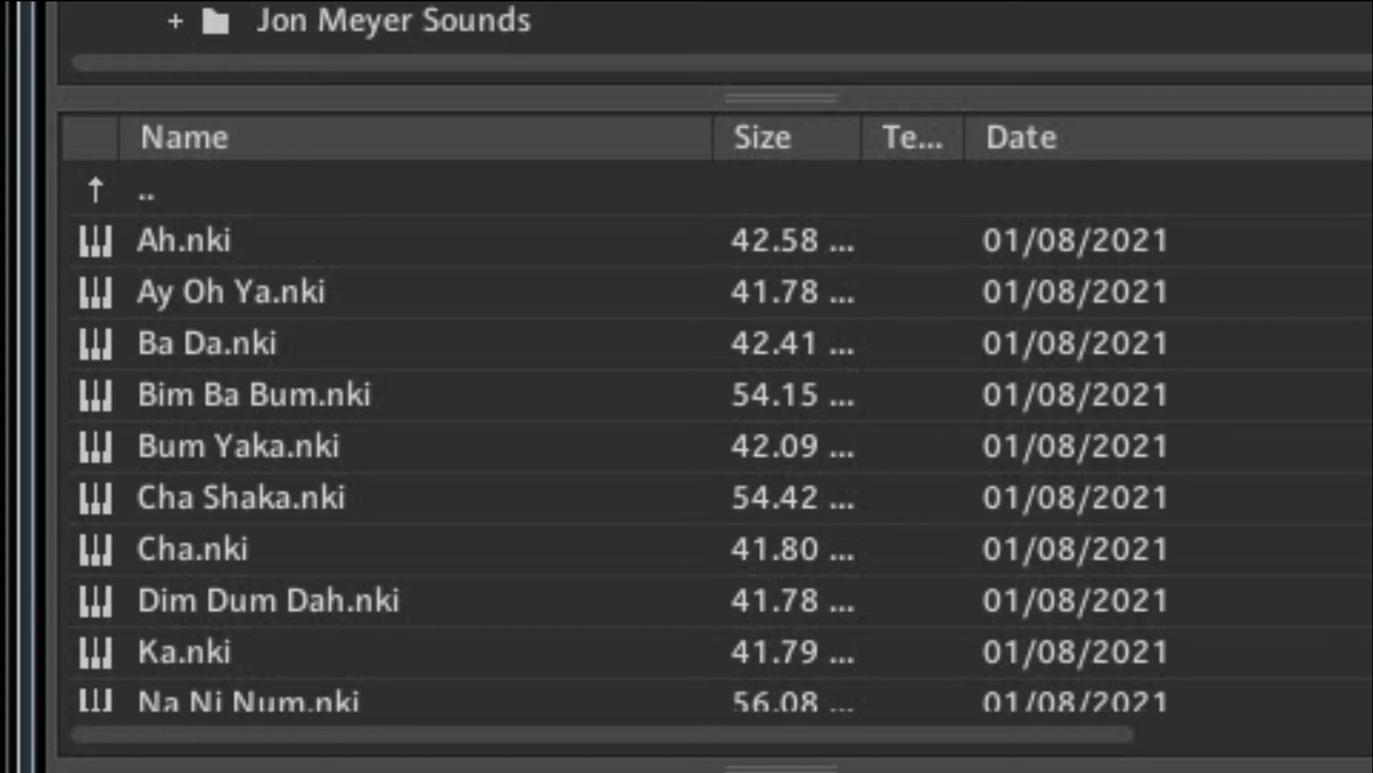
pyautogui.scroll(-2, 630, 443)
pyautogui.scroll(-1, 716, 436)
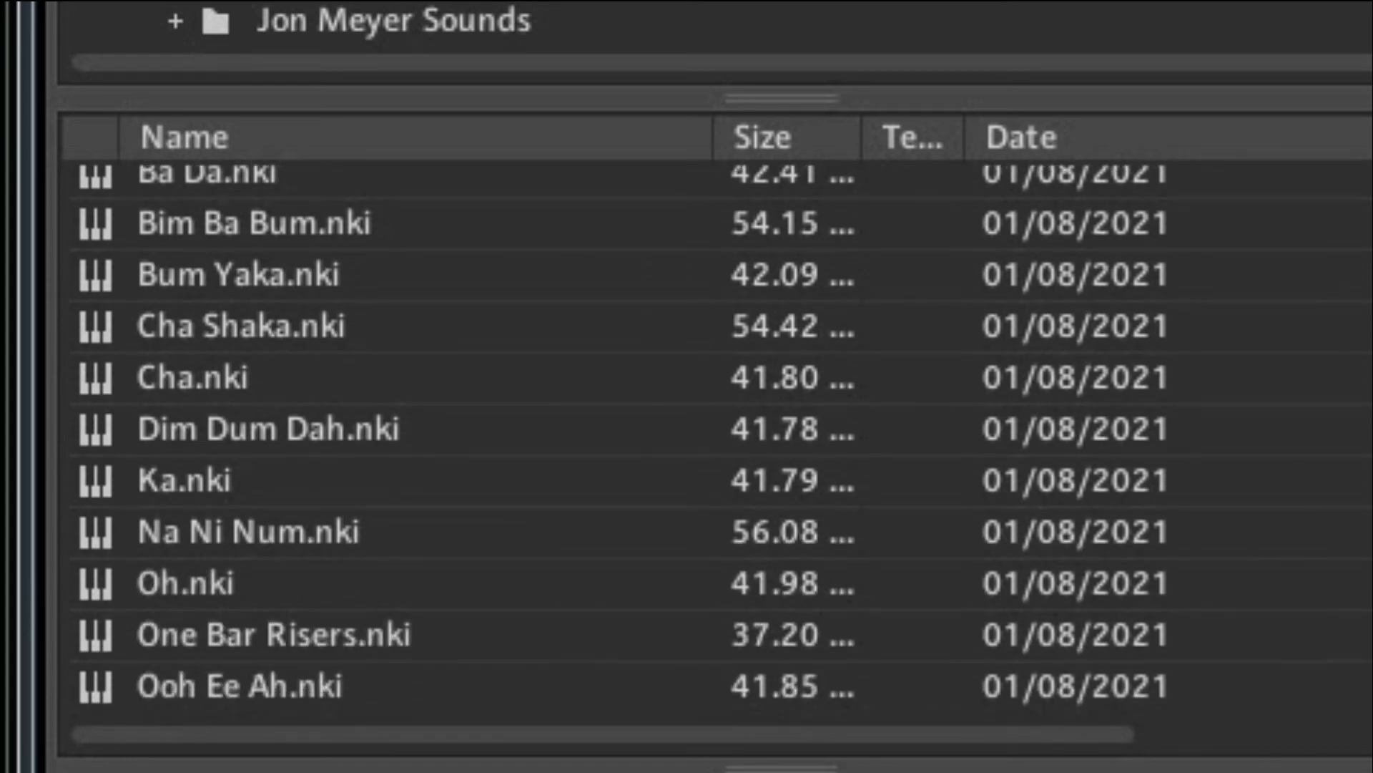
pyautogui.scroll(-4, 619, 437)
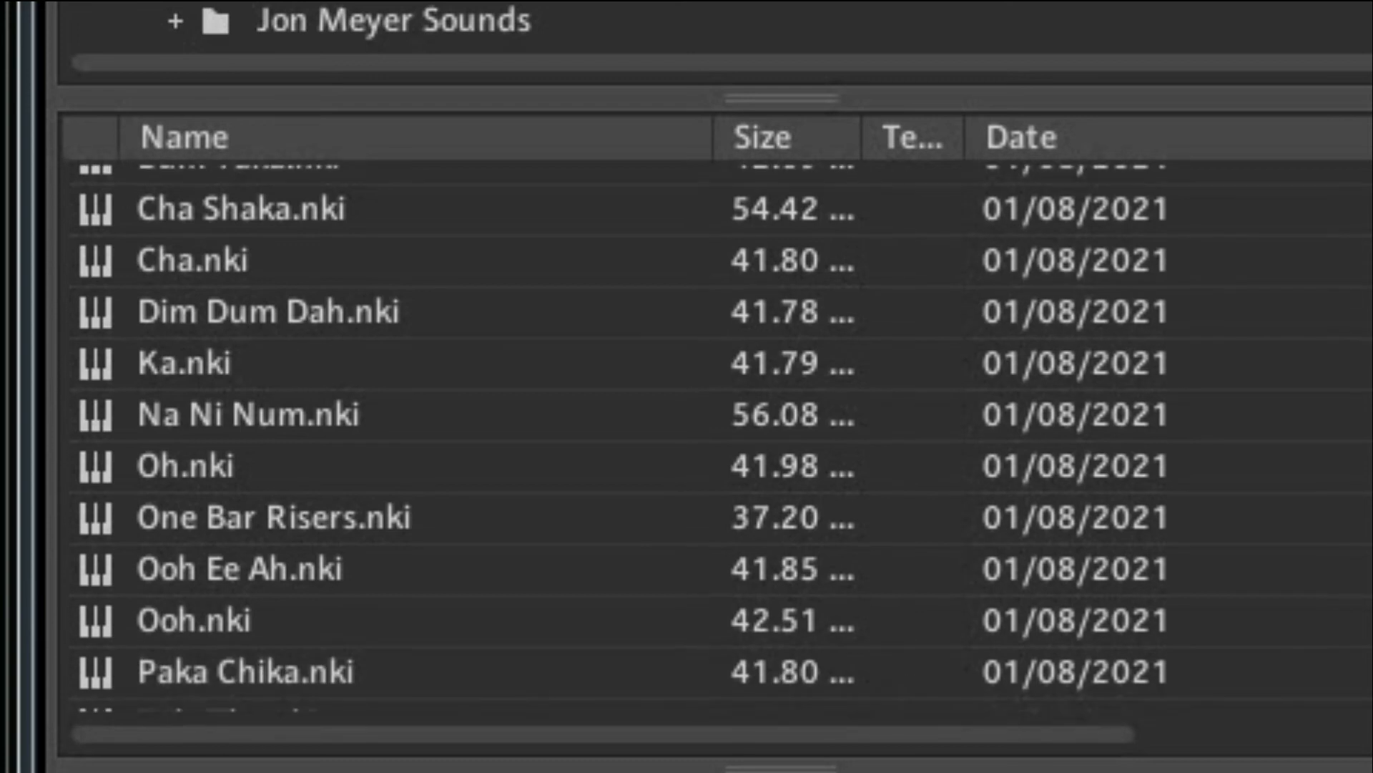
pyautogui.scroll(-1, 623, 438)
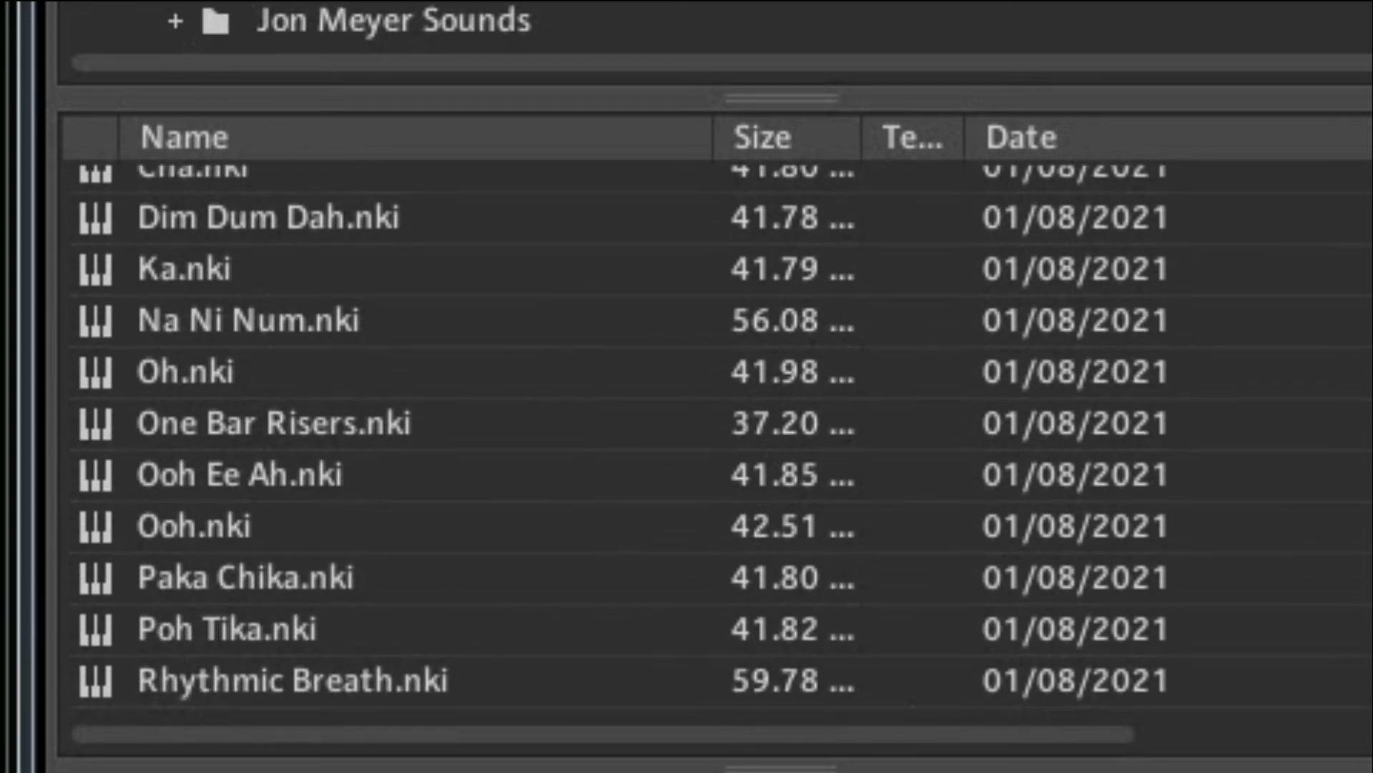
pyautogui.scroll(-1, 715, 437)
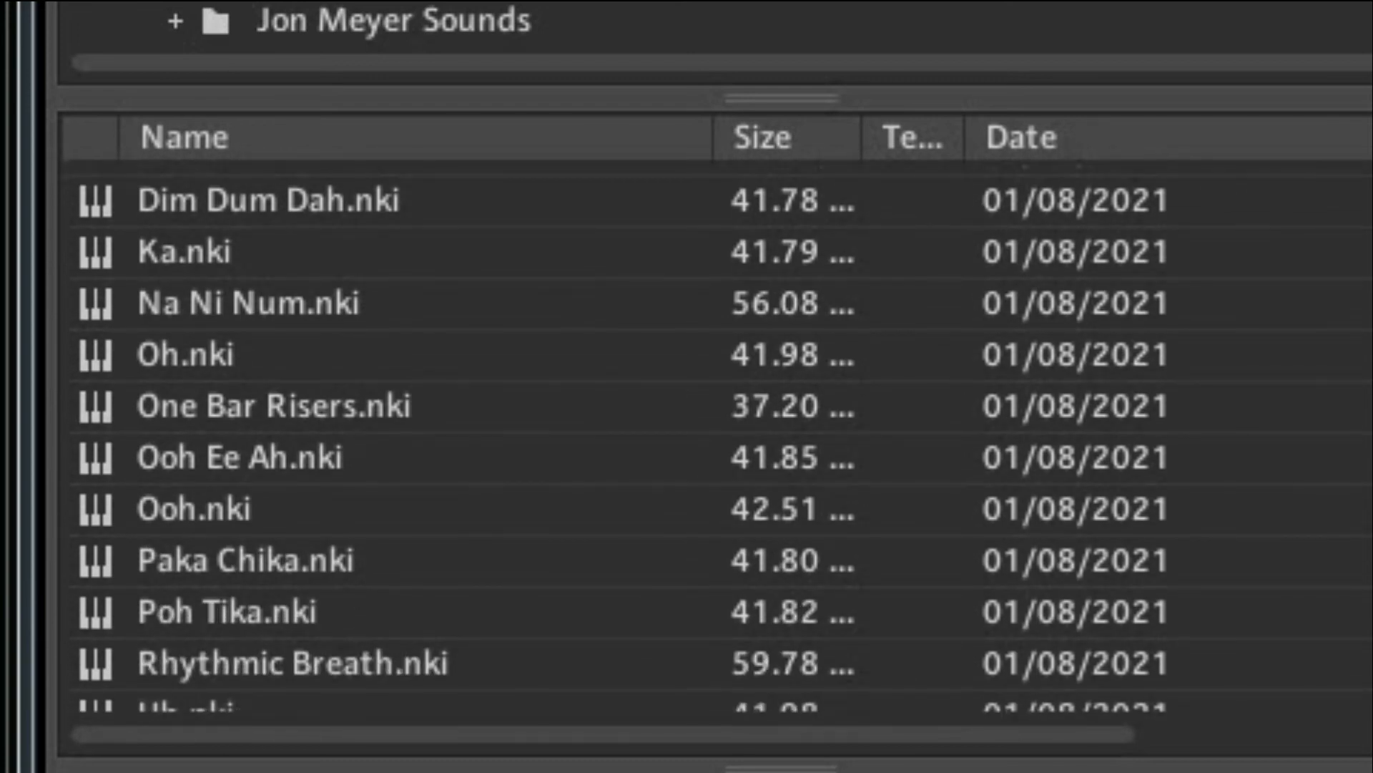
pyautogui.scroll(1, 619, 438)
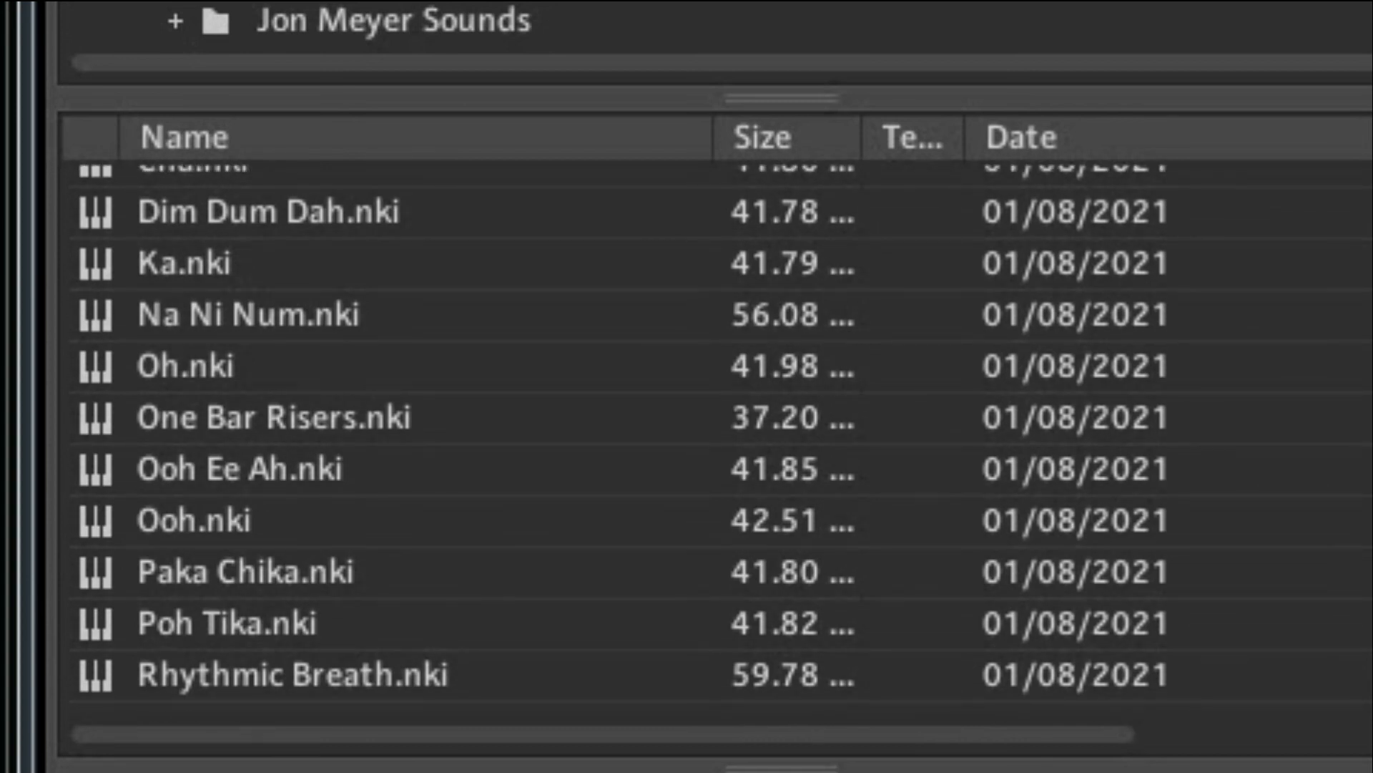
pyautogui.scroll(-10, 715, 438)
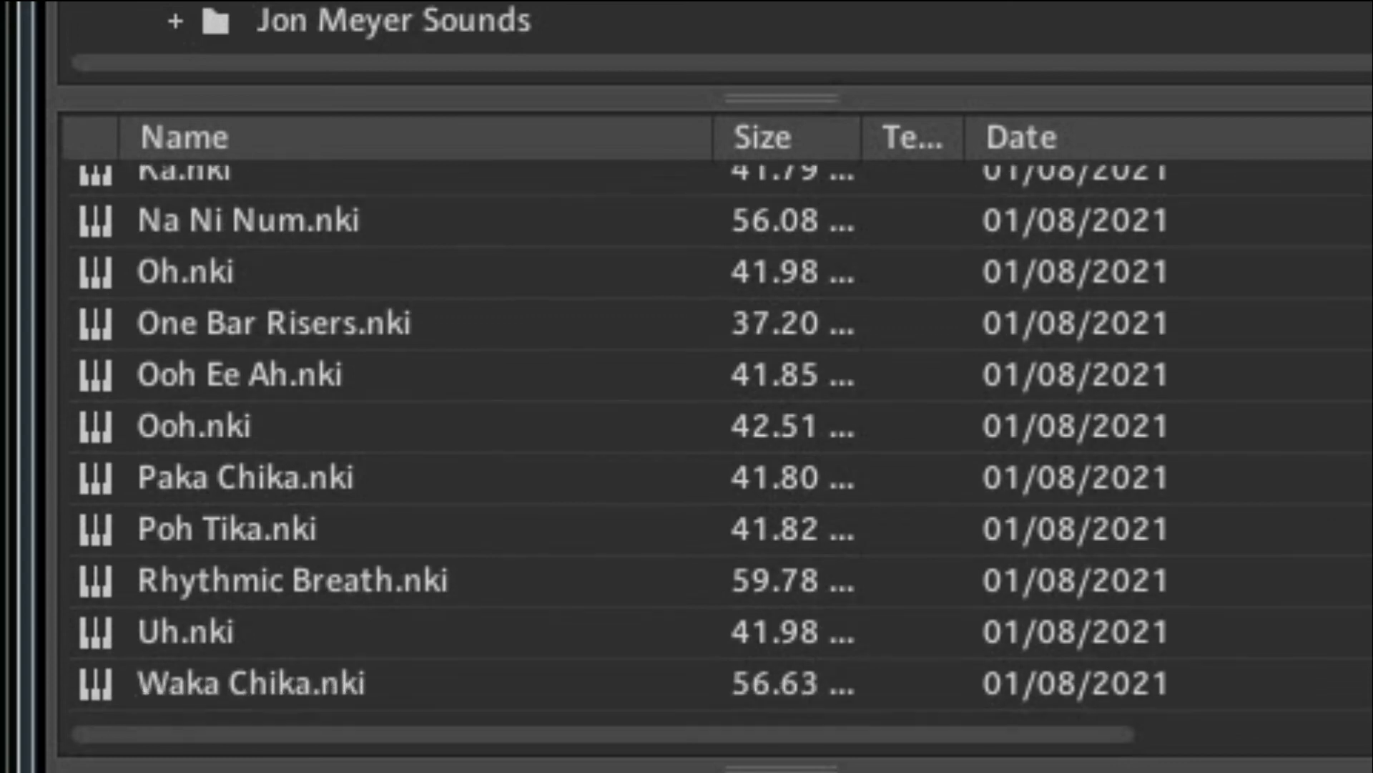
pyautogui.scroll(-1, 619, 438)
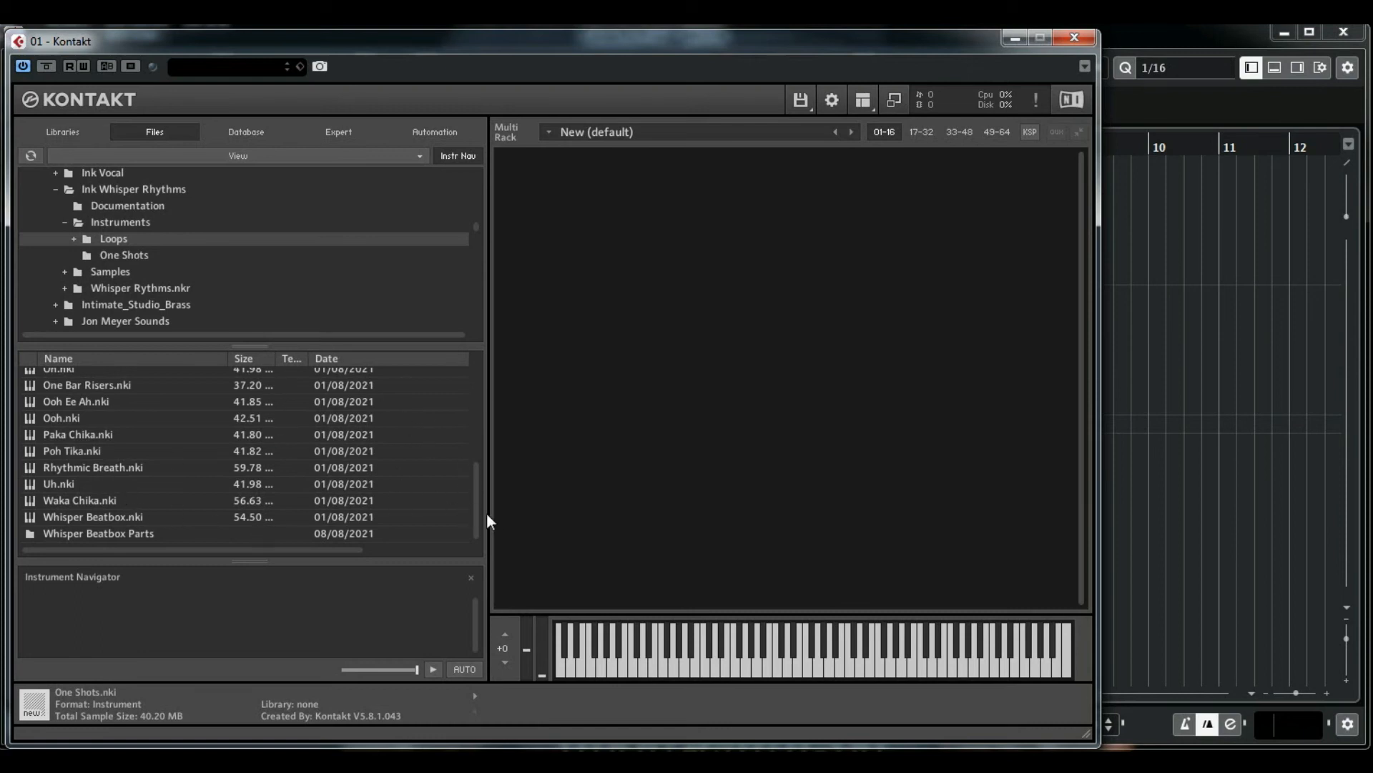
# - Load Cha Shaka.nki from the Loops folder into the rack
pyautogui.scroll(3, 475, 517)
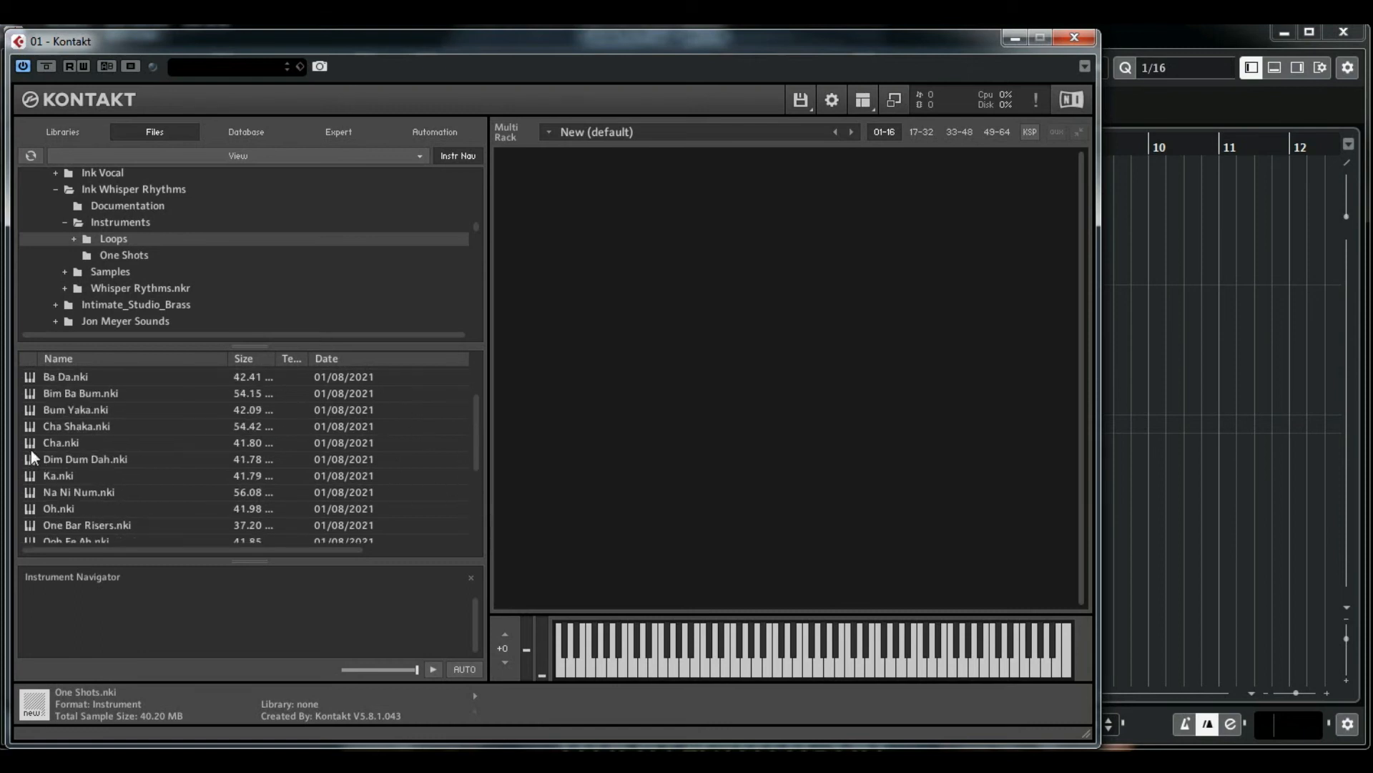
pyautogui.doubleClick(58, 424)
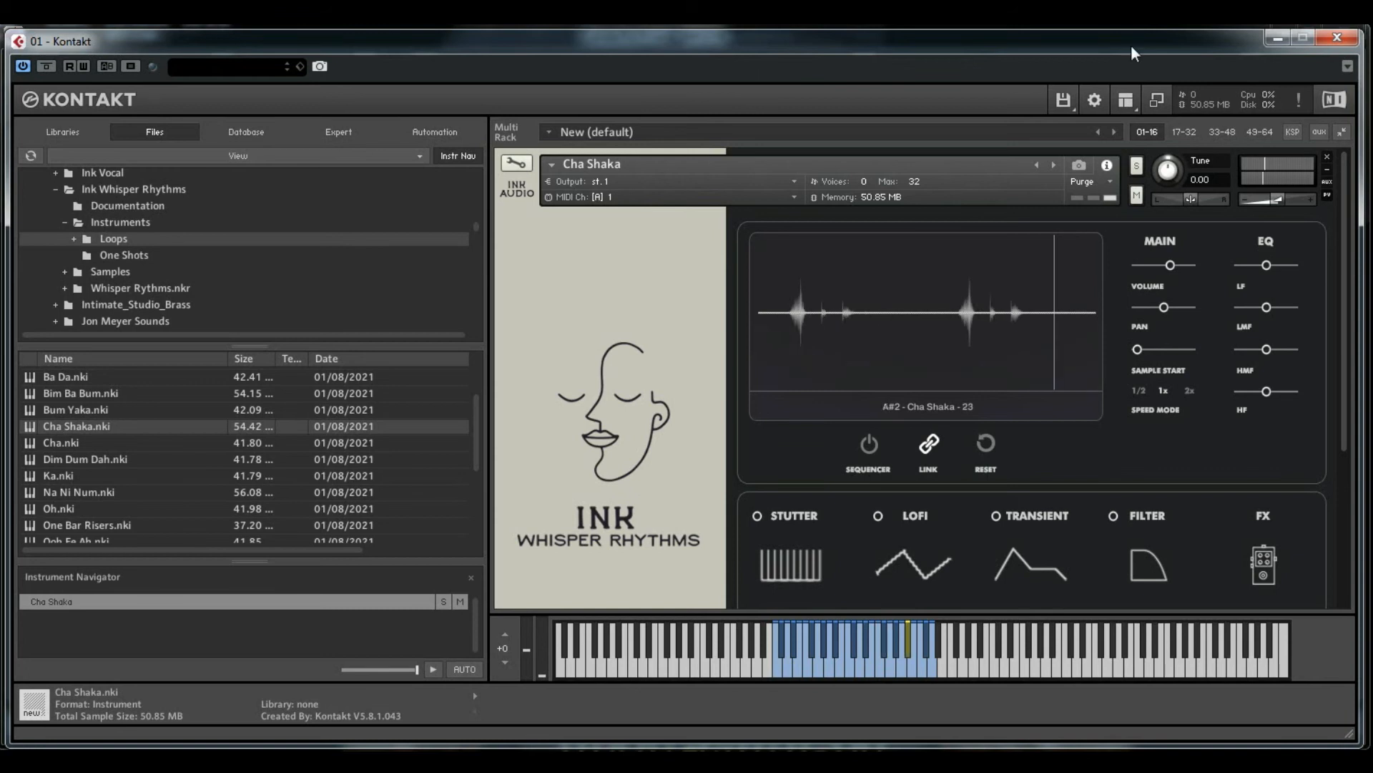
# - Move the Kontakt window off the Cubase transport and raise the project tempo by several increments
pyautogui.moveTo(1131, 45); pyautogui.dragTo(968, 1)
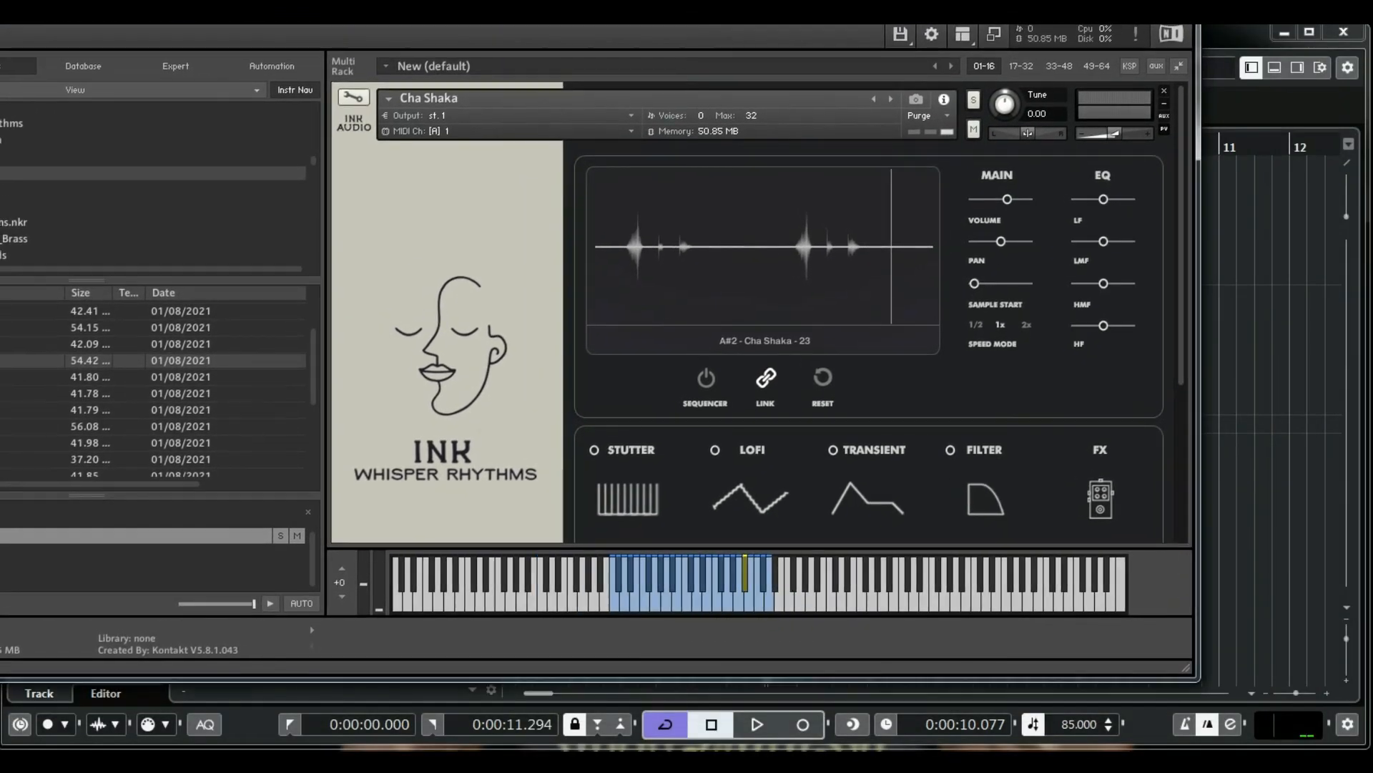
pyautogui.click(1109, 719)
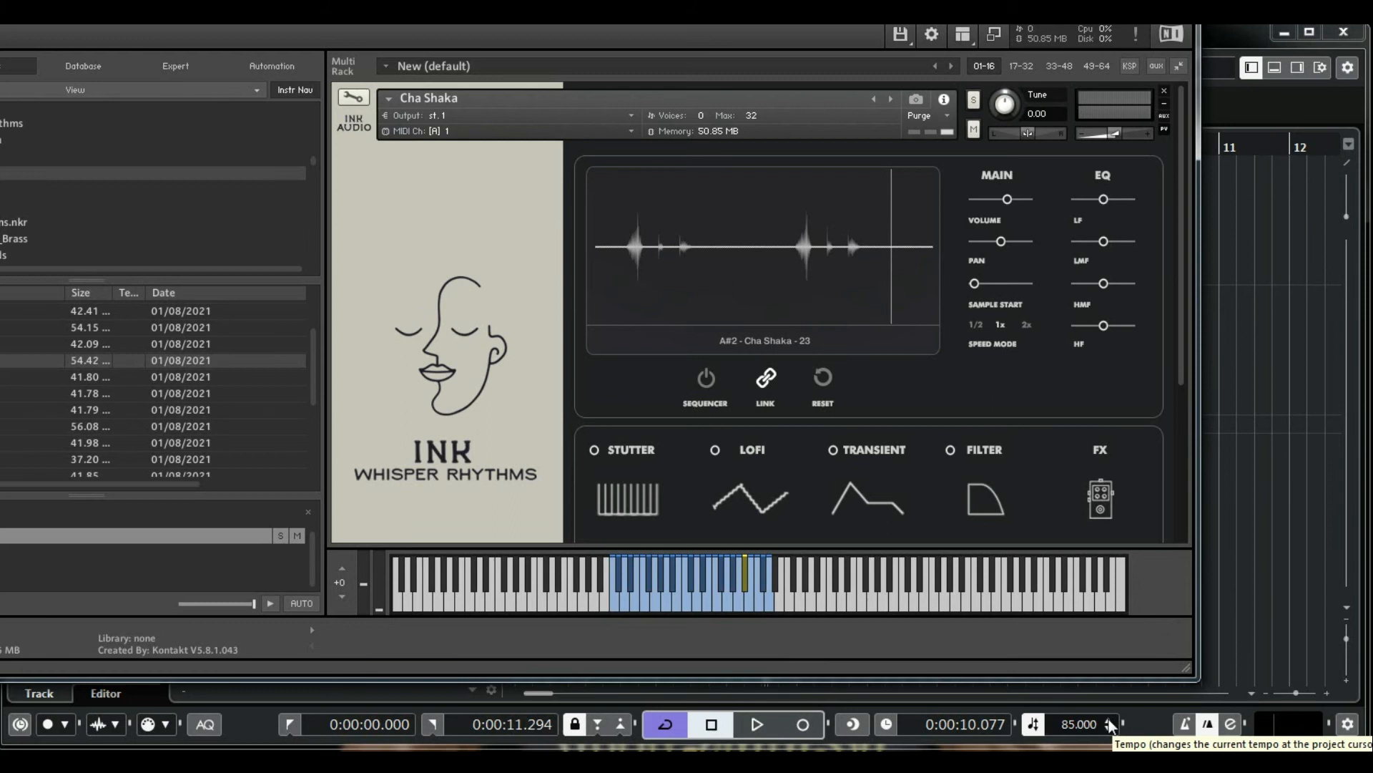
pyautogui.click(1109, 719)
pyautogui.click(1109, 720)
pyautogui.click(1109, 720)
pyautogui.click(1109, 720)
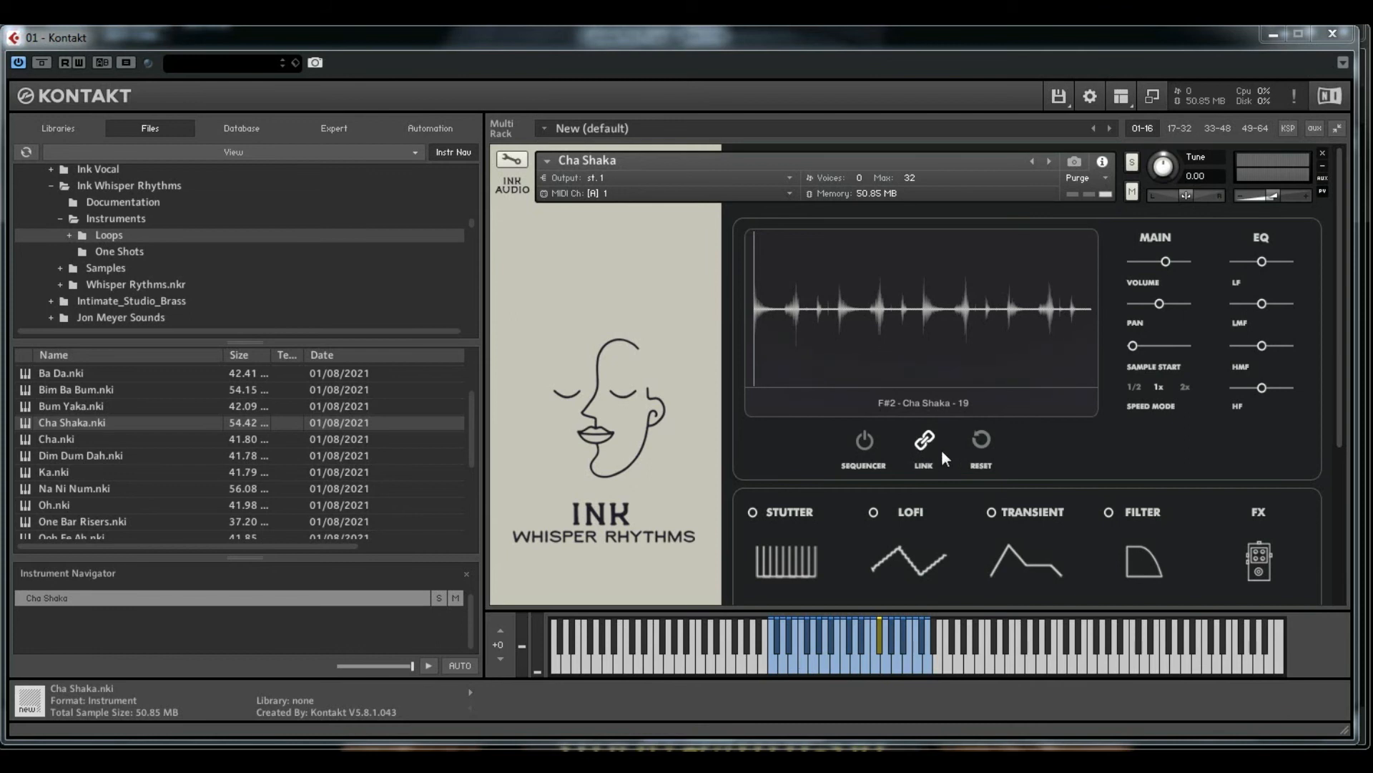
# - Unlink the Cha Shaka loops and set the Delay amount of the A#2 loop to -112.0 dB
pyautogui.click(922, 444)
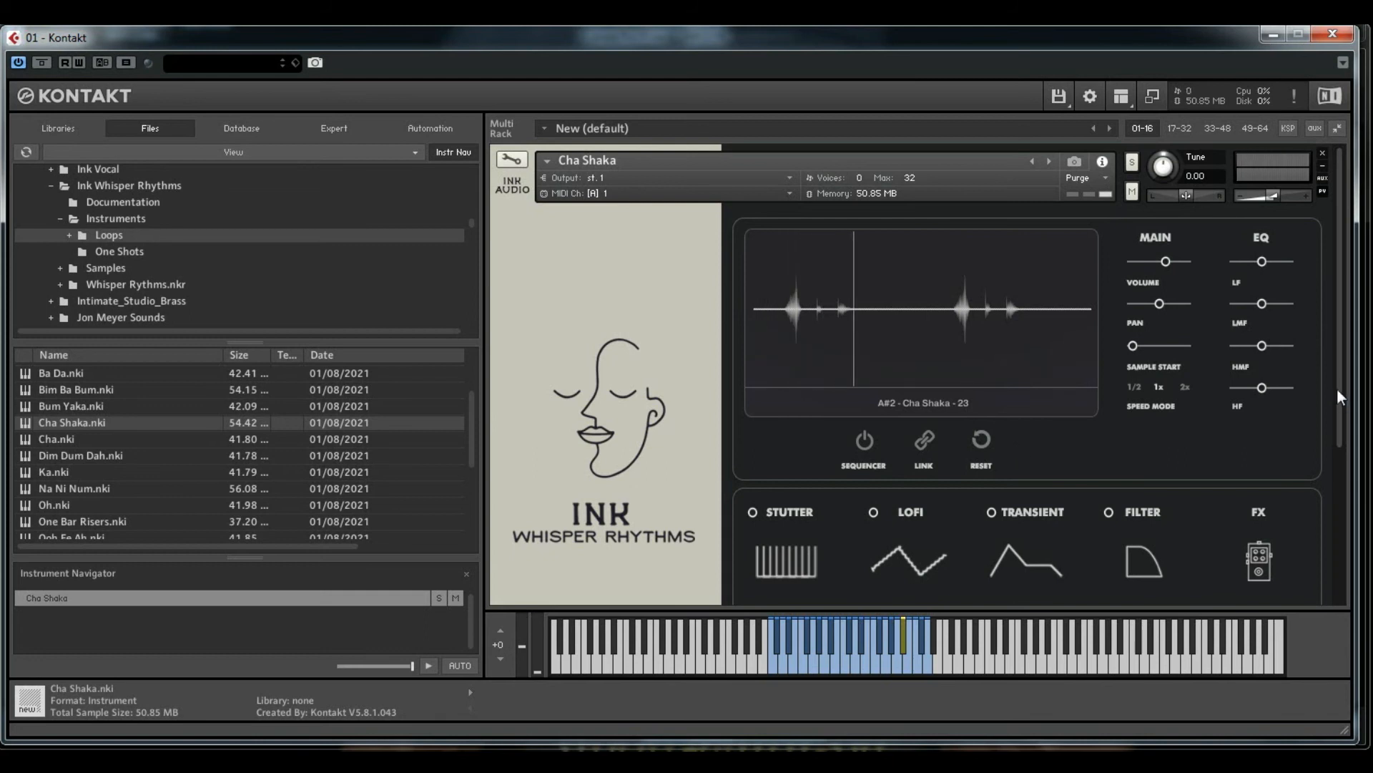
pyautogui.moveTo(1340, 390); pyautogui.dragTo(1349, 466)
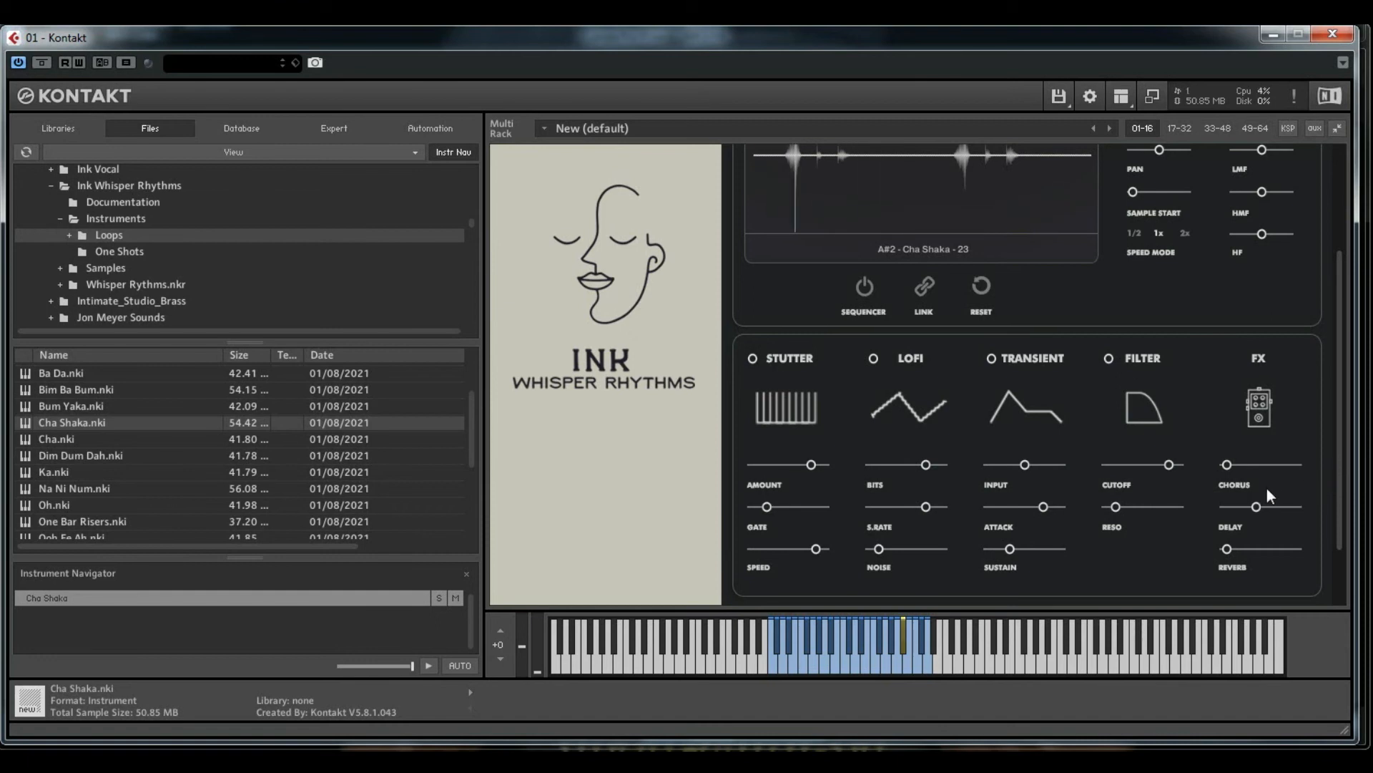
pyautogui.moveTo(1256, 505); pyautogui.dragTo(1118, 564)
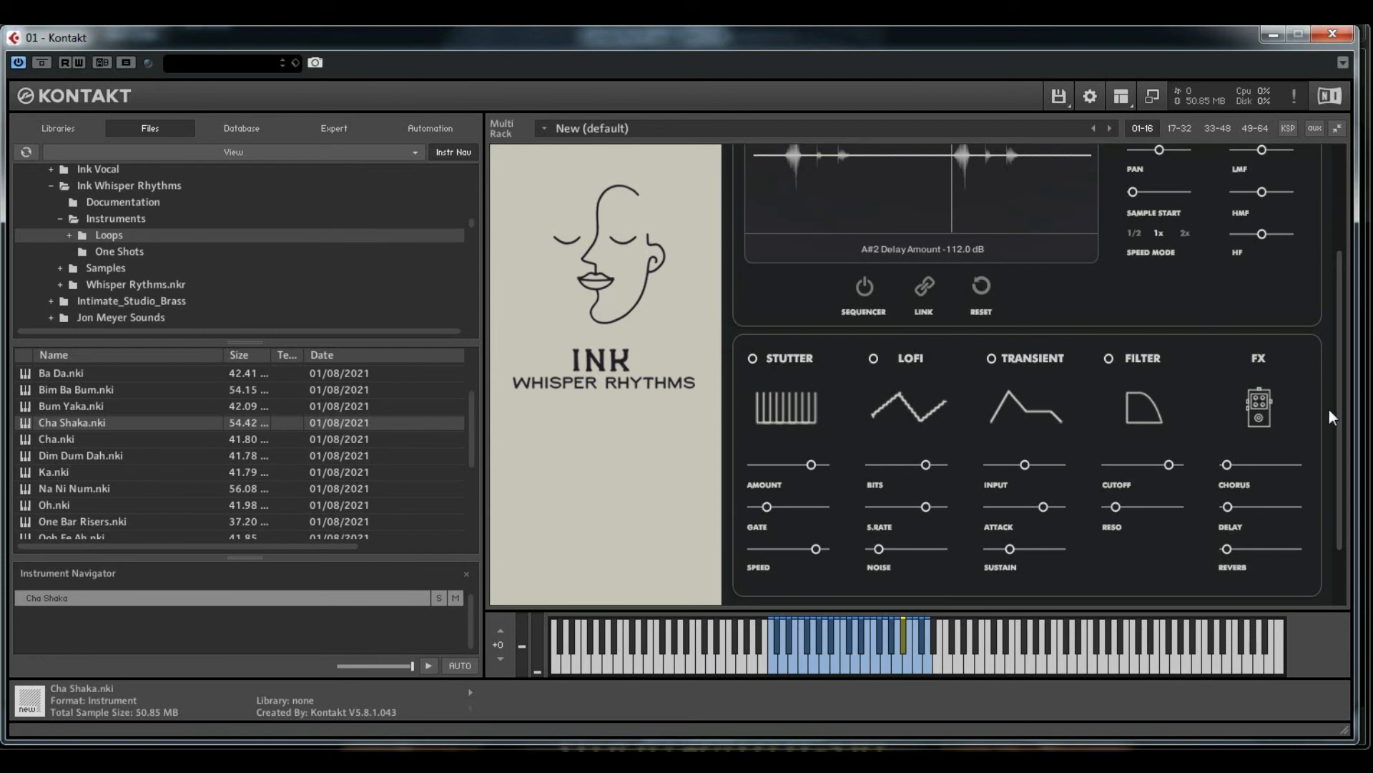
# - Switch on the Cha Shaka sequencer and randomize its step values
pyautogui.scroll(2, 921, 352)
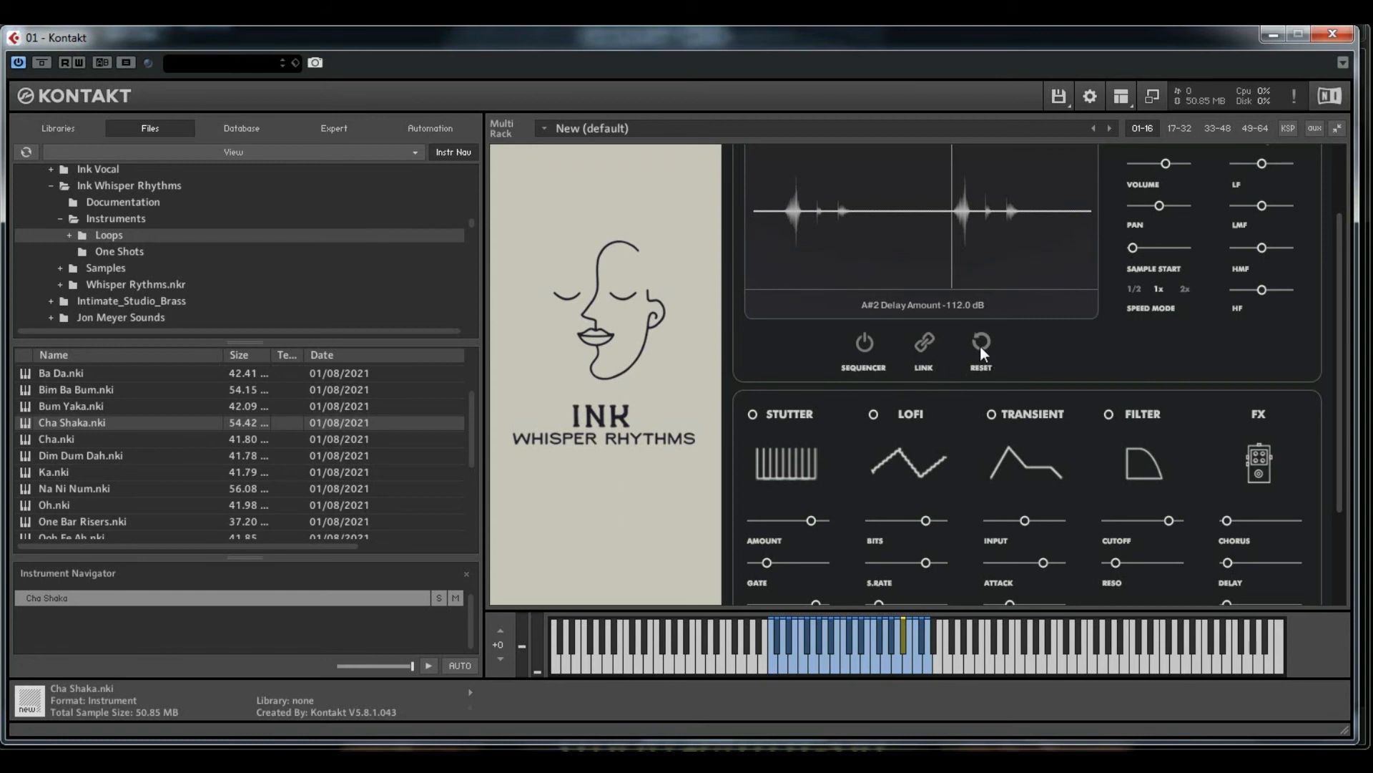
pyautogui.click(863, 342)
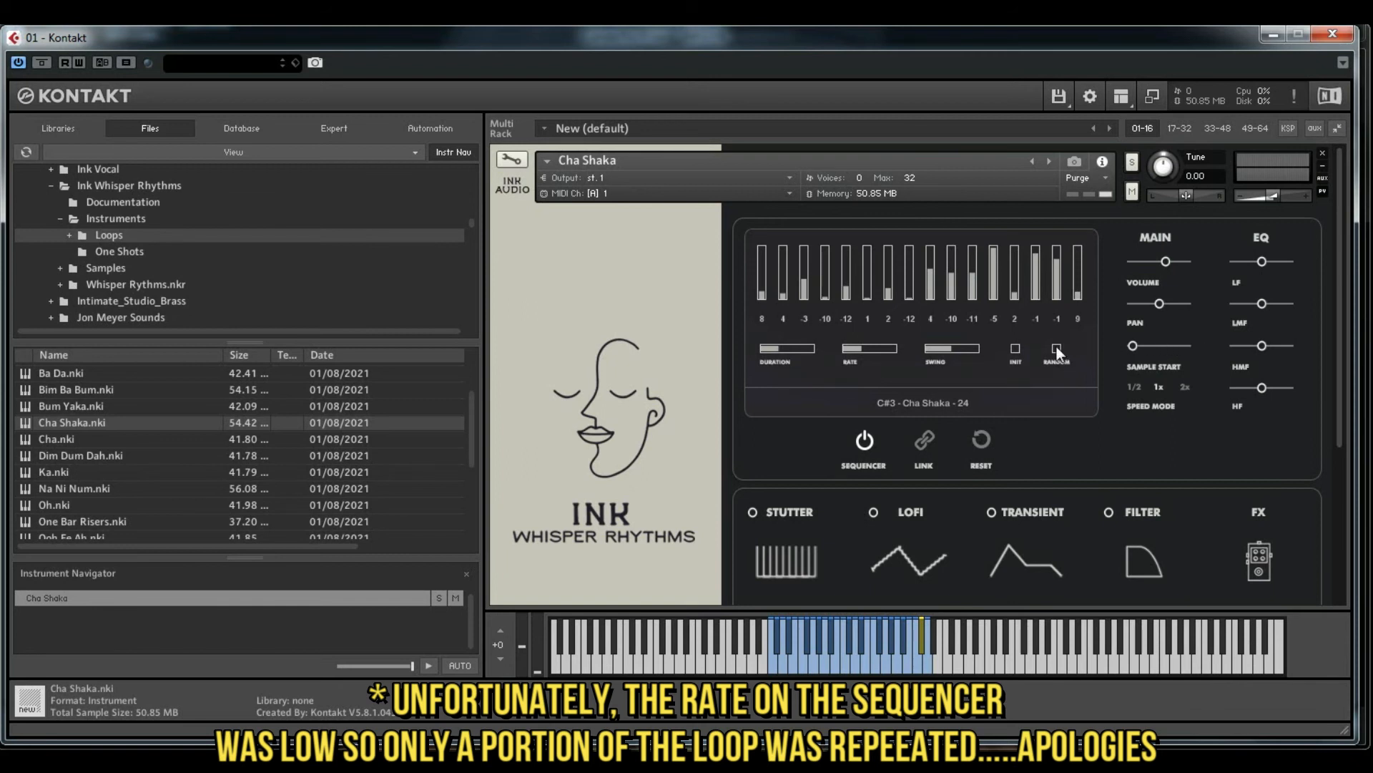
pyautogui.click(1057, 348)
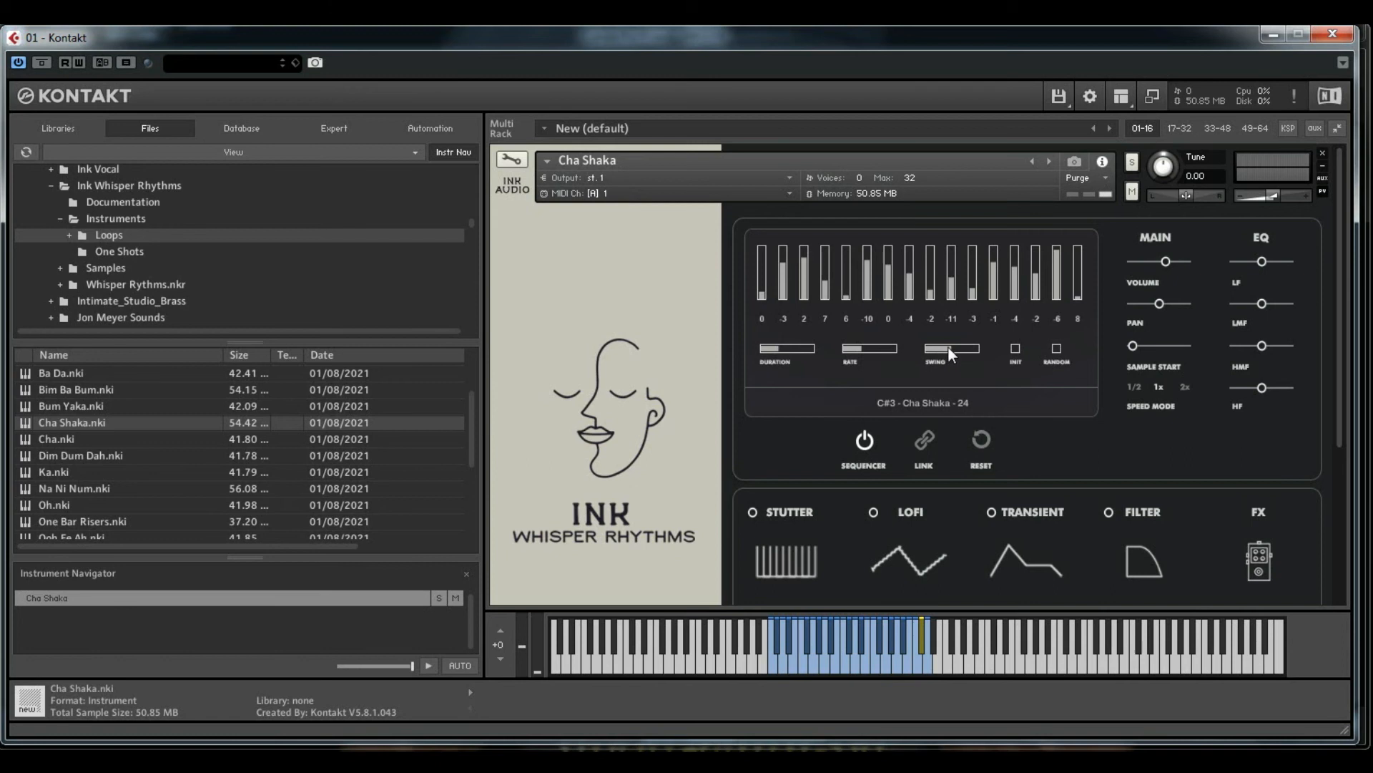
# - Try different Swing and Rate amounts in the Cha Shaka sequencer and switch the sequencer off
pyautogui.moveTo(951, 346); pyautogui.dragTo(1010, 337)
pyautogui.moveTo(964, 349); pyautogui.dragTo(811, 407)
pyautogui.moveTo(811, 405); pyautogui.dragTo(882, 353)
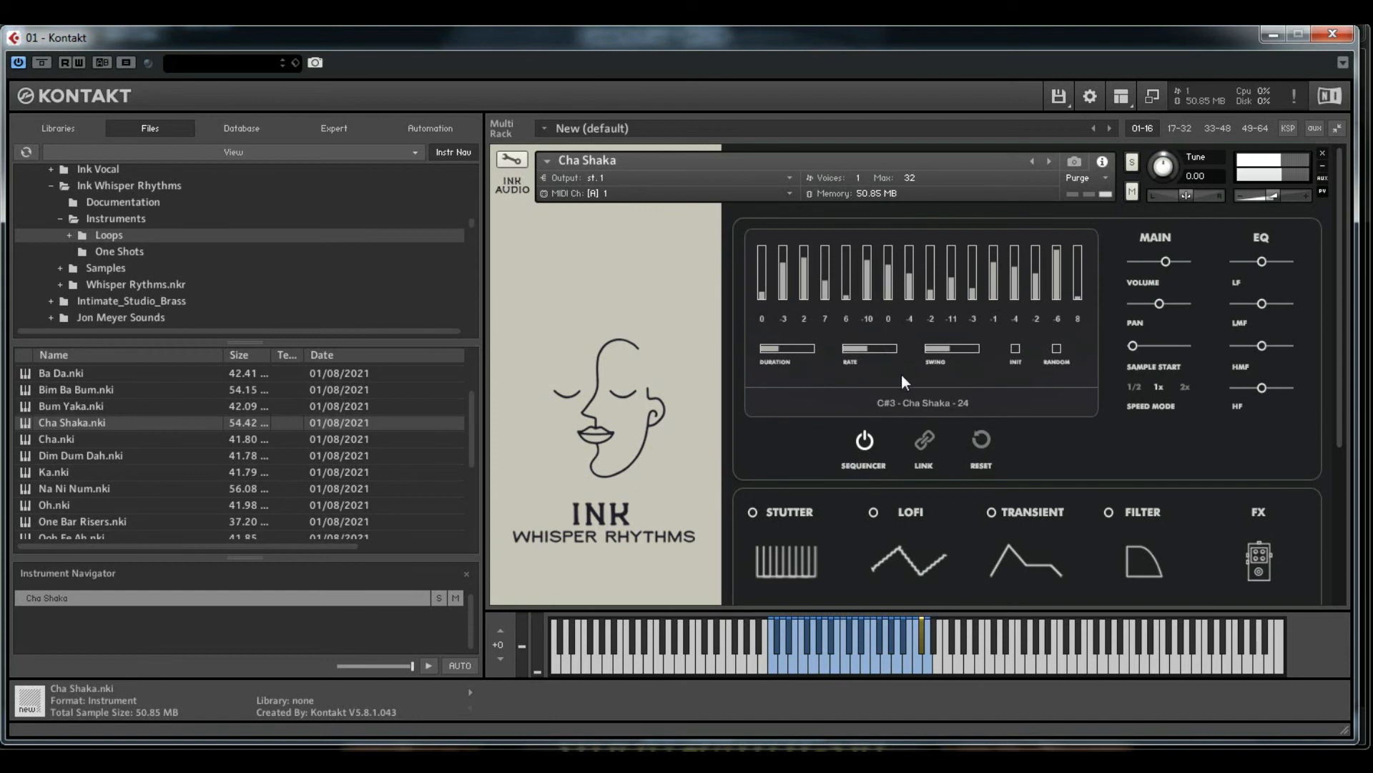
pyautogui.click(865, 349)
pyautogui.moveTo(866, 350); pyautogui.dragTo(839, 371)
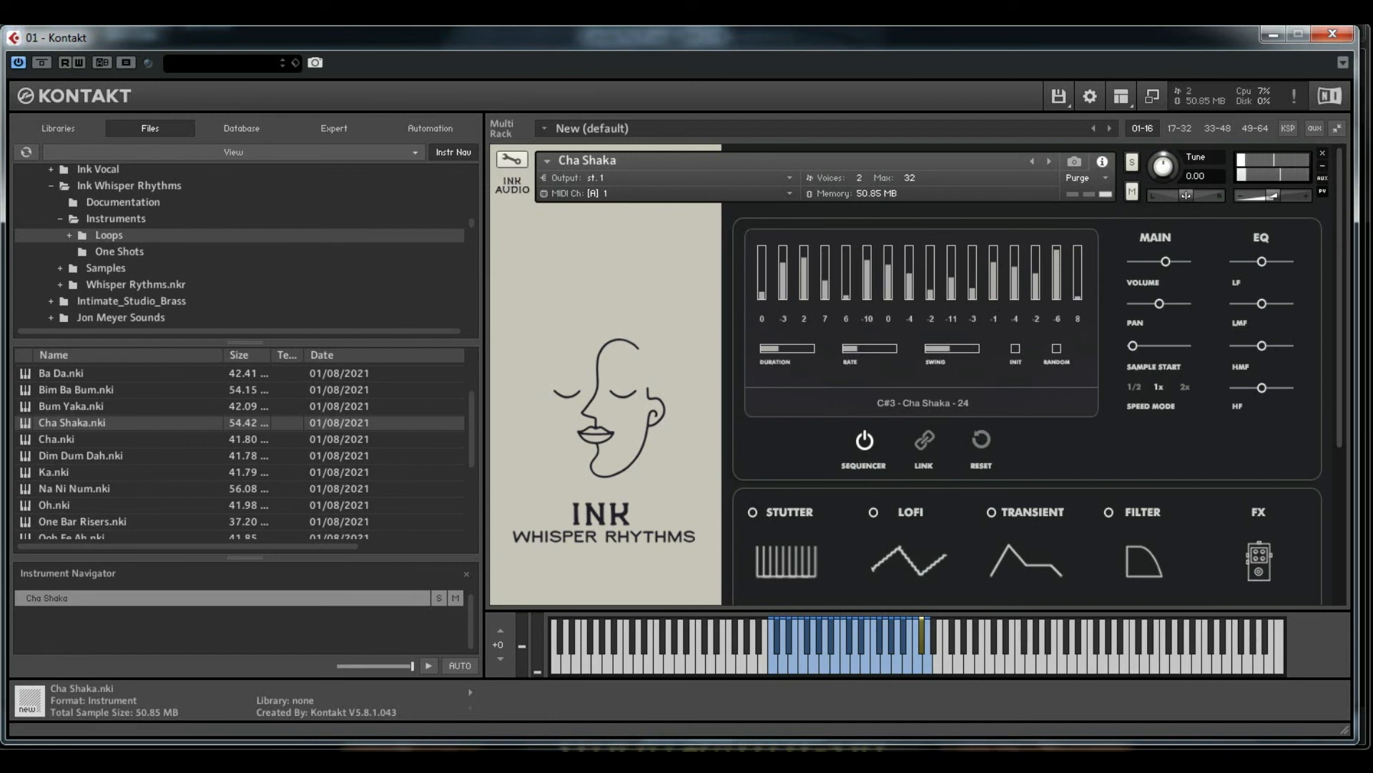
pyautogui.click(866, 441)
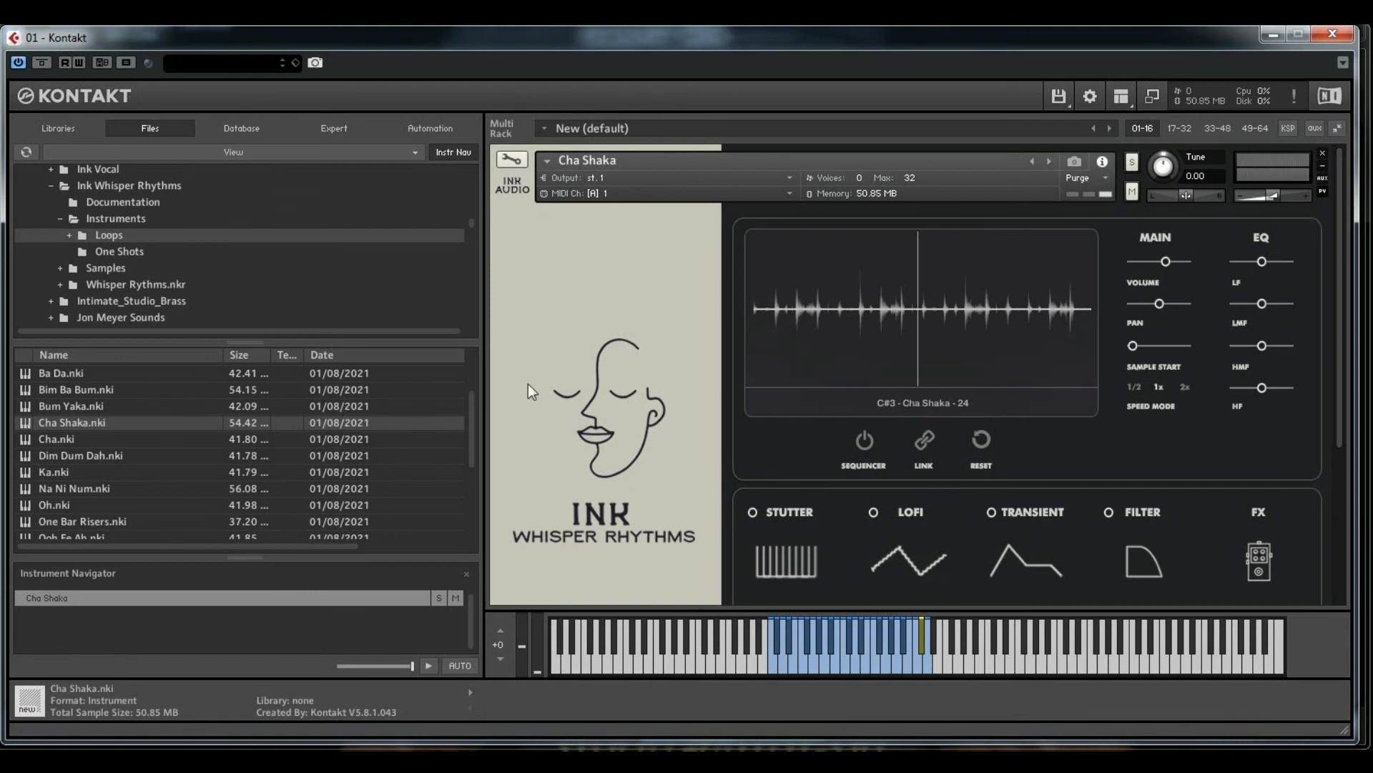
# - Advance from the Ay Oh Ya patch to the next loop patch of Ink Whisper Rhythms
pyautogui.scroll(-3, 473, 401)
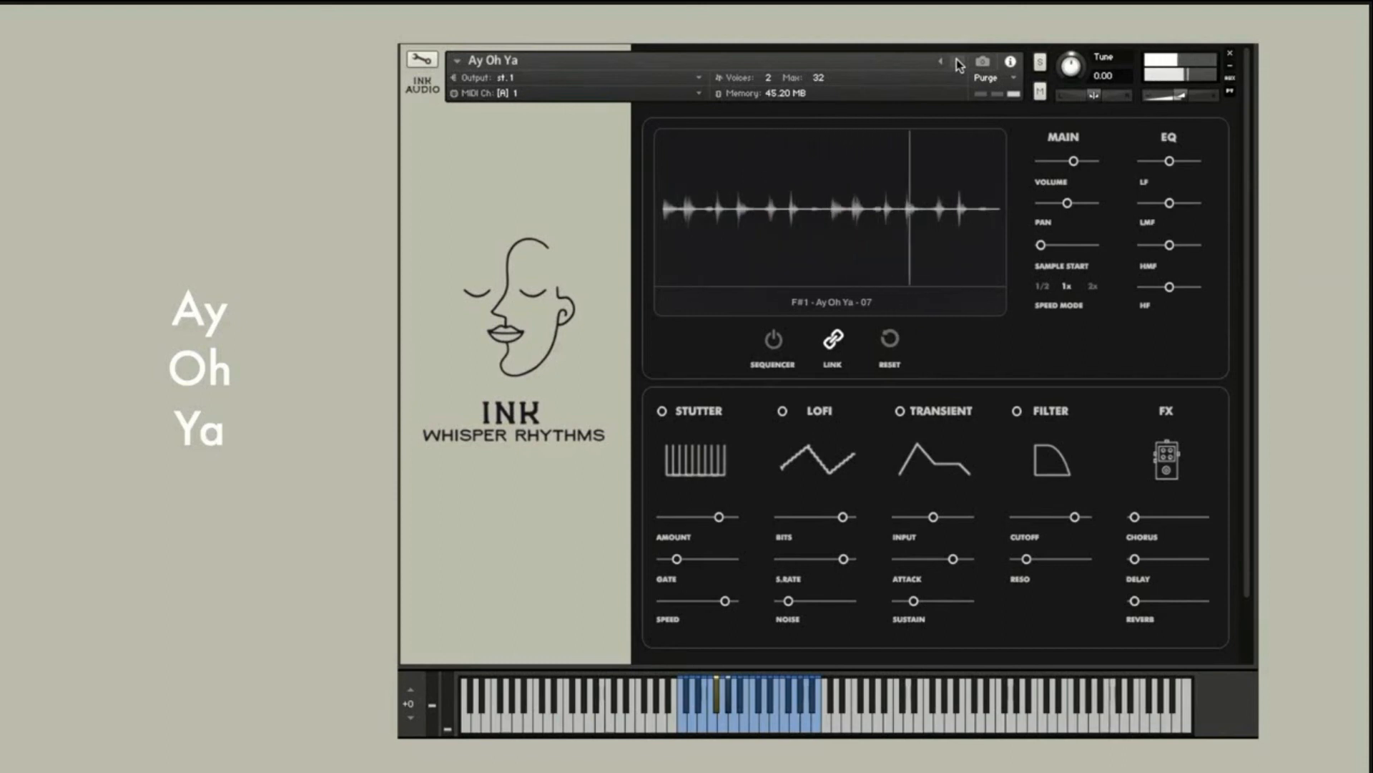
pyautogui.click(958, 63)
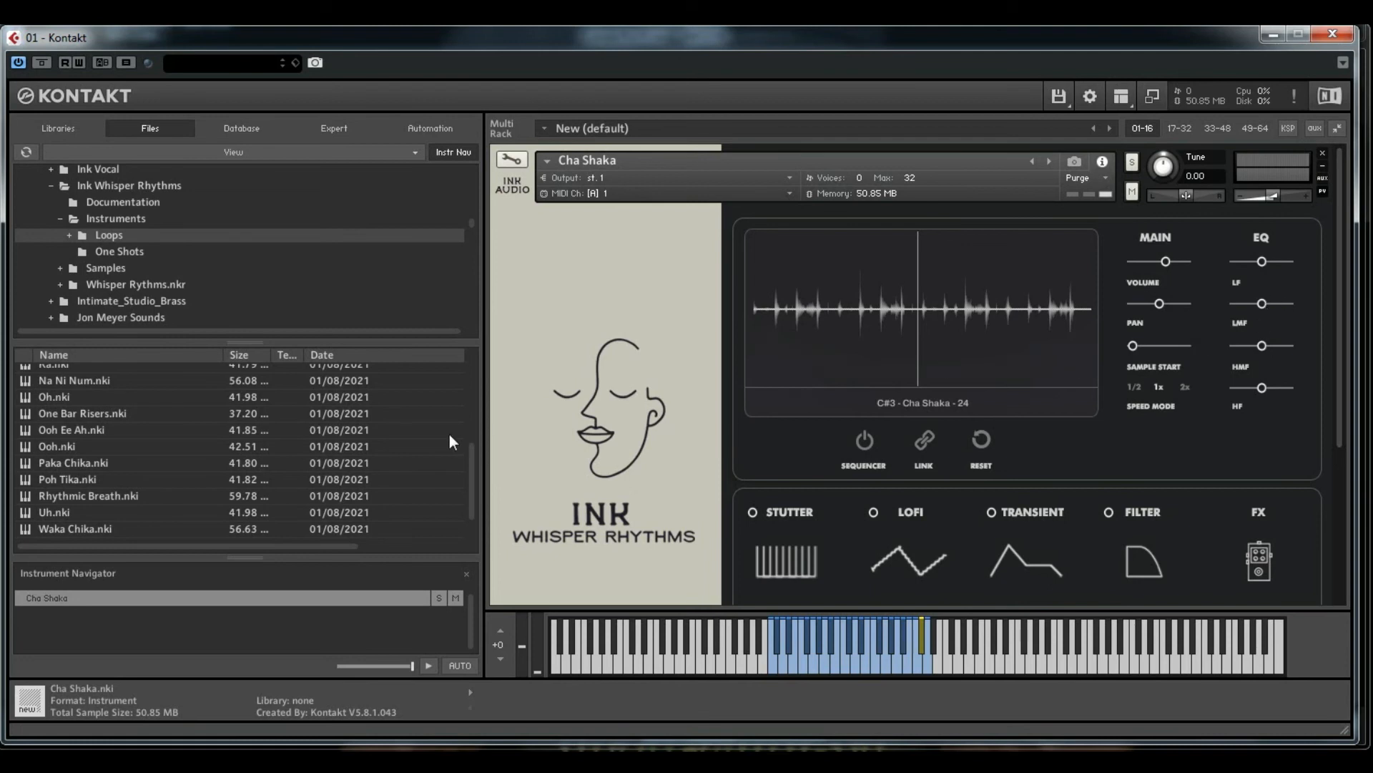
# - Review the full list of loop patches and the effect controls of Cha Shaka
pyautogui.moveTo(469, 467); pyautogui.dragTo(460, 375)
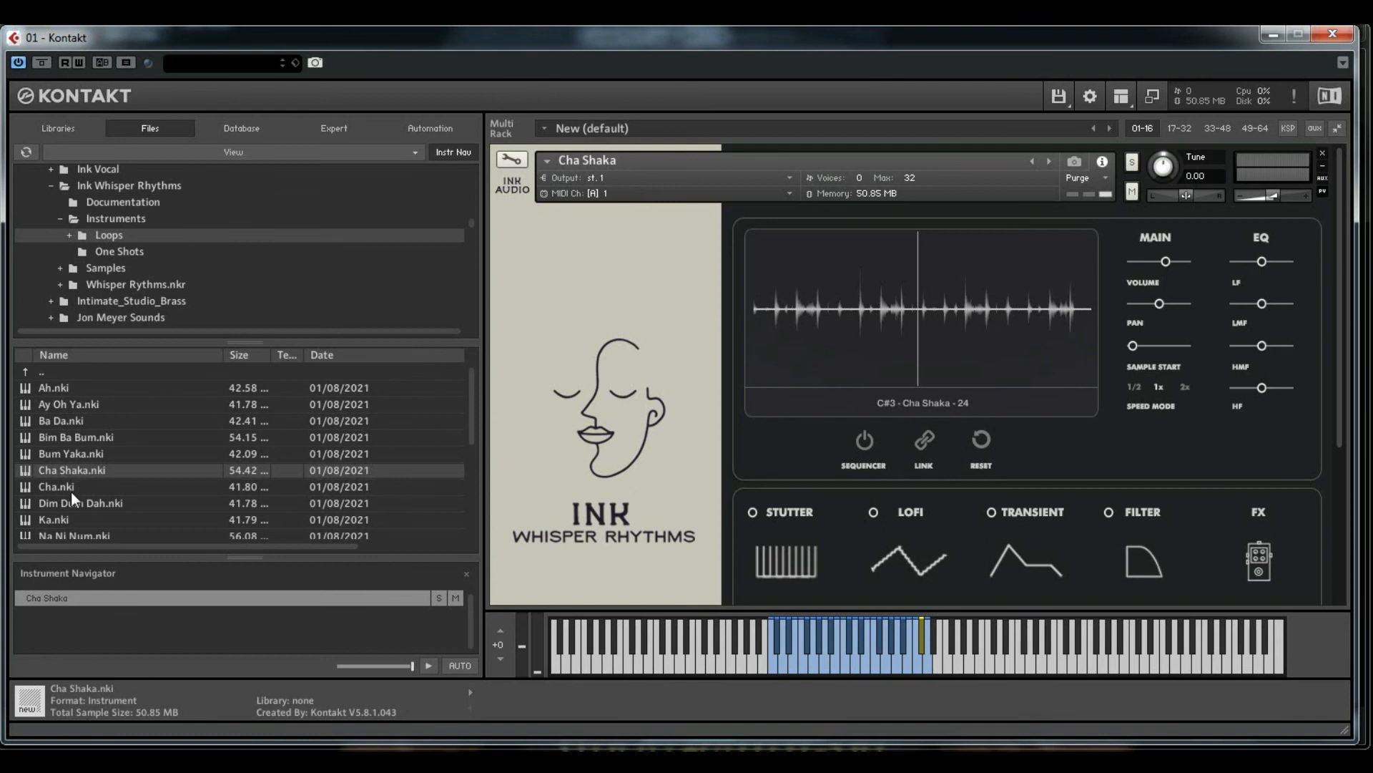
pyautogui.moveTo(472, 427); pyautogui.dragTo(471, 515)
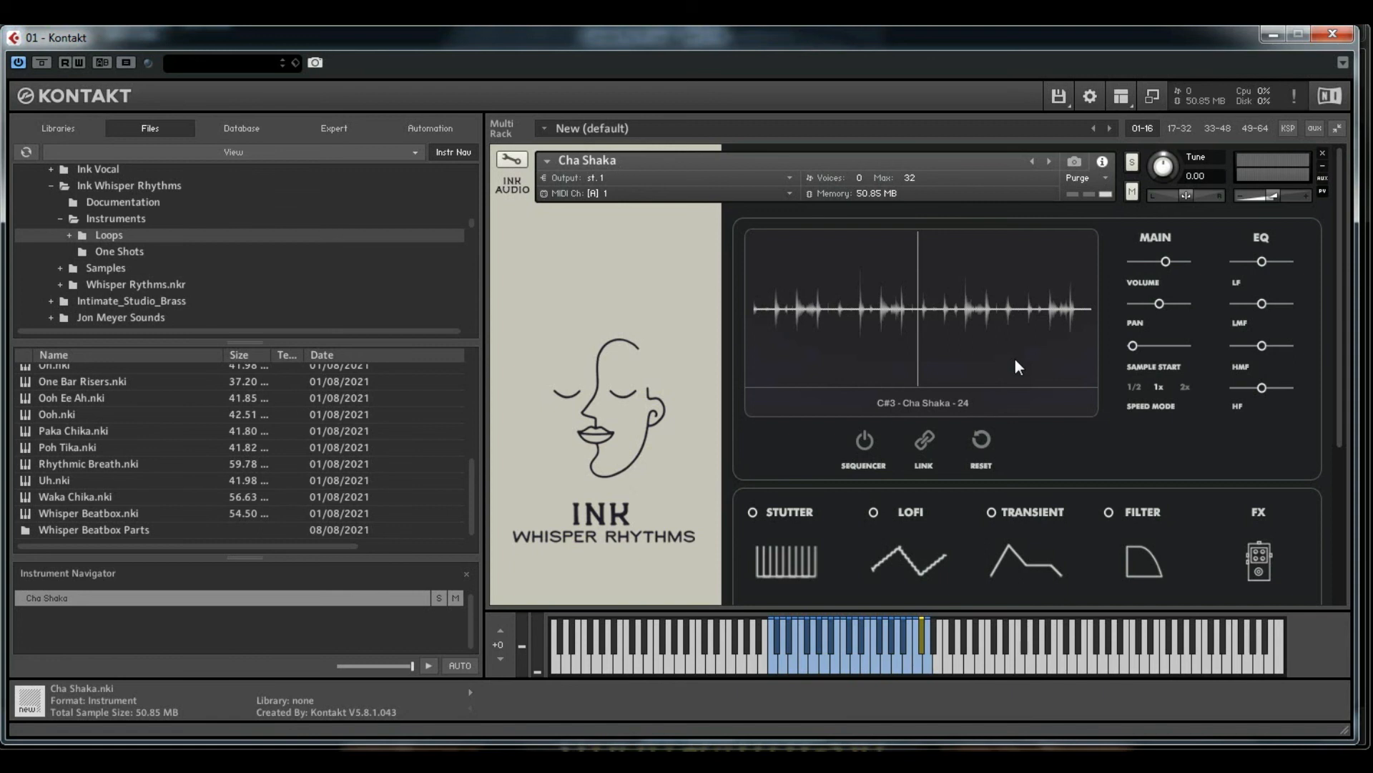
pyautogui.scroll(-3, 1015, 359)
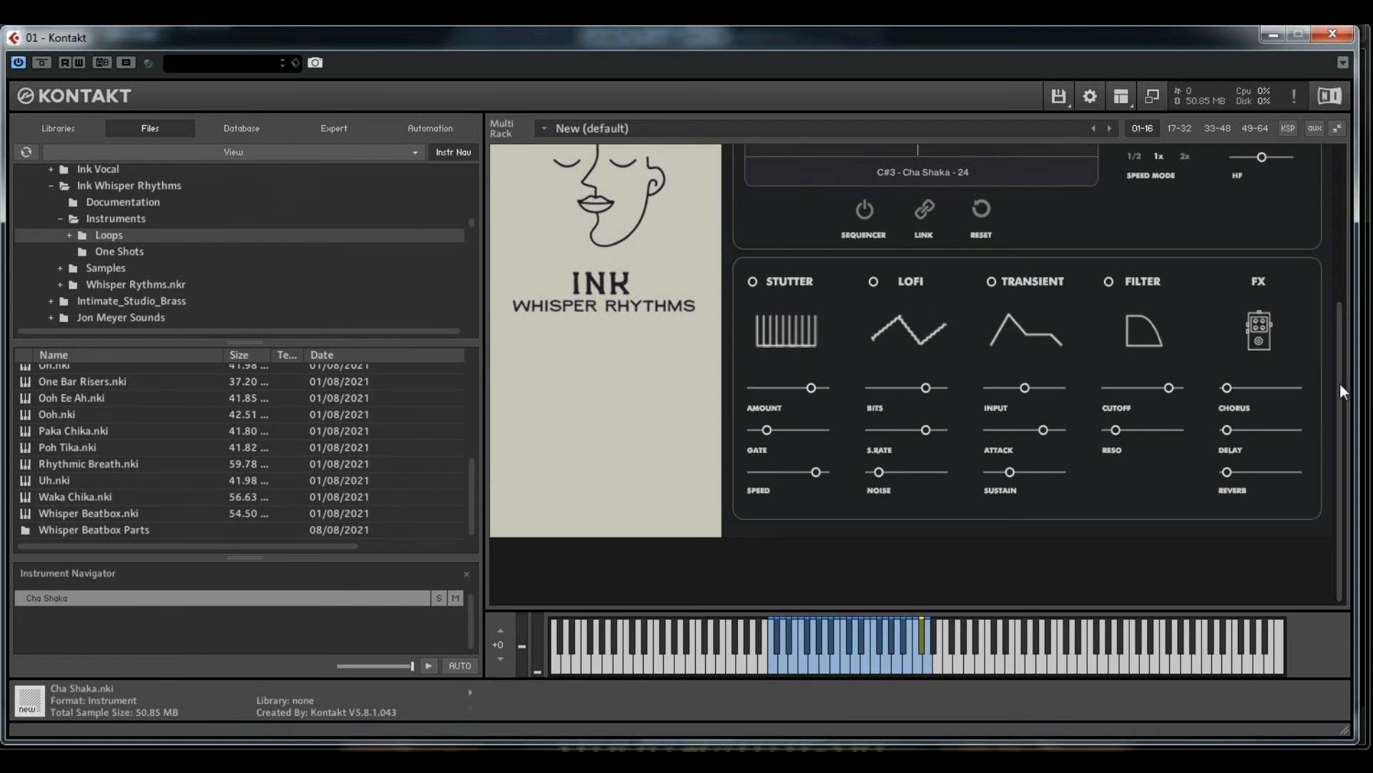
pyautogui.moveTo(1340, 382)
pyautogui.mouseDown()
pyautogui.moveTo(1317, 262)
pyautogui.moveTo(1327, 199)
pyautogui.moveTo(1350, 264)
pyautogui.moveTo(1344, 382)
pyautogui.mouseUp()
pyautogui.moveTo(1344, 409); pyautogui.dragTo(1345, 354)
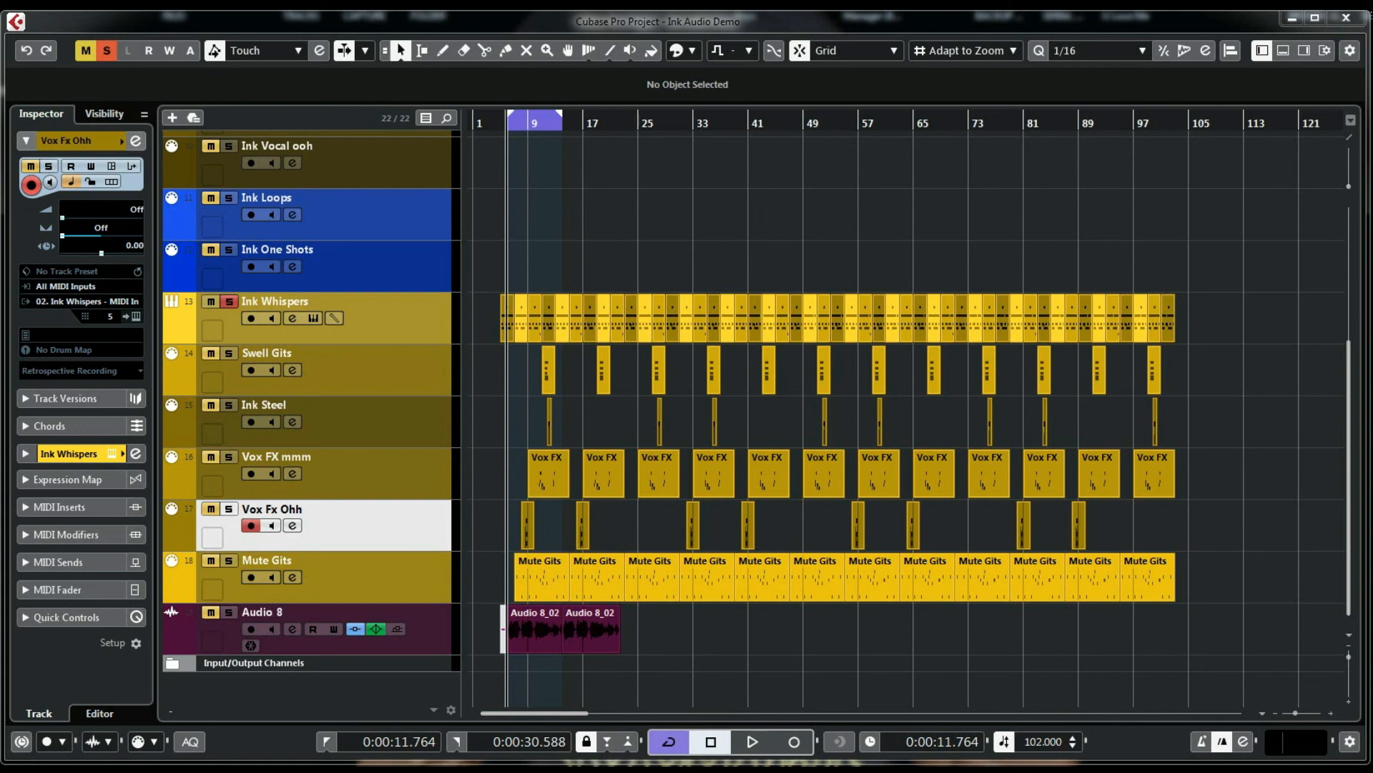
# - Play the Ink Audio Demo project in Cubase and view the One Shots instrument behind the Ink Whispers track
pyautogui.press('space')
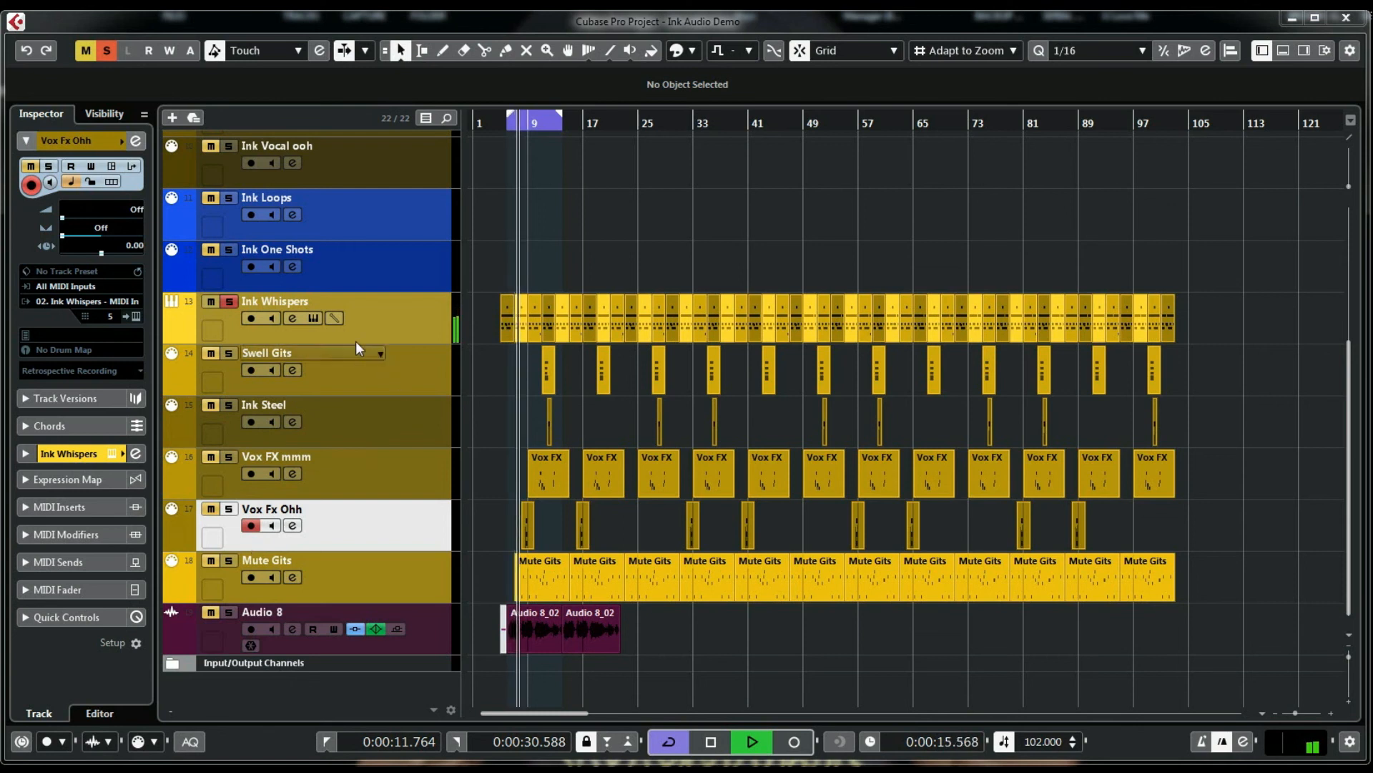
pyautogui.click(313, 317)
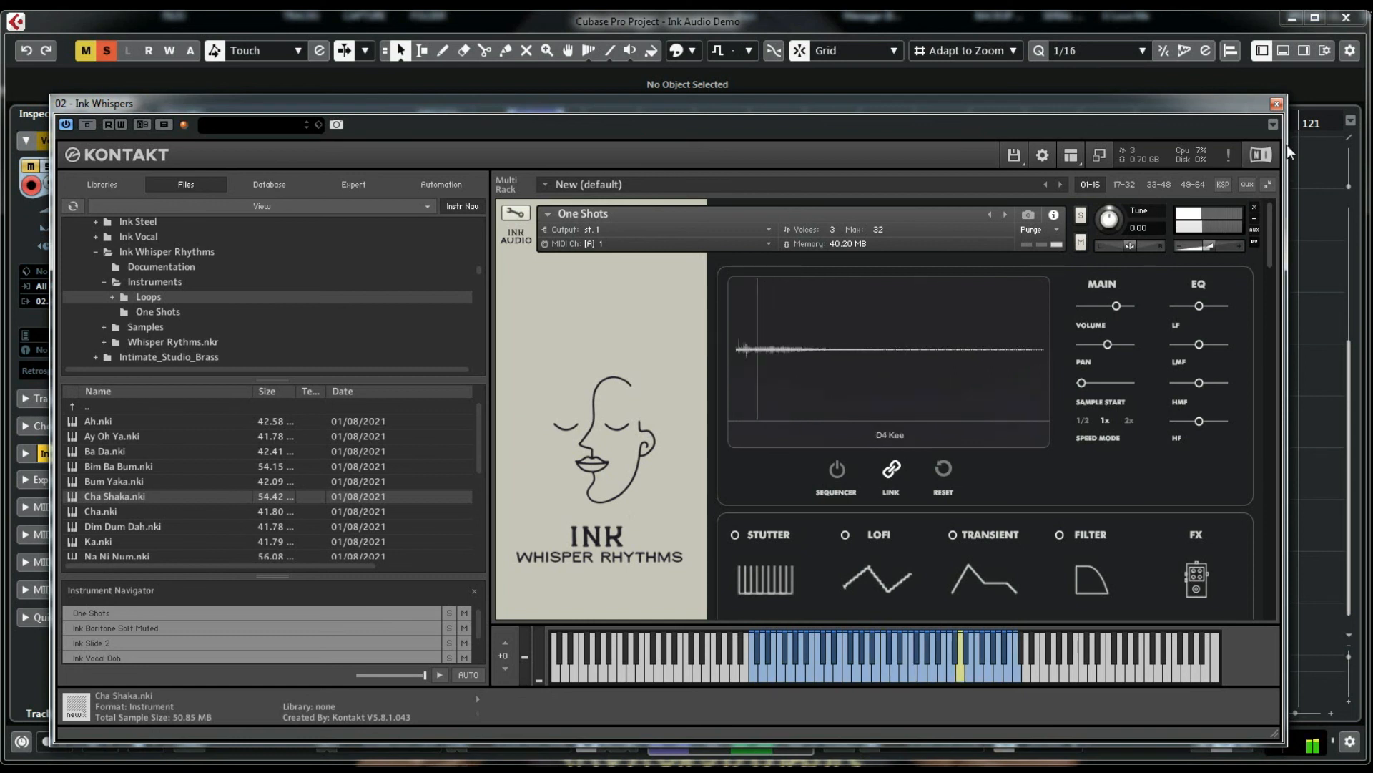
pyautogui.click(1276, 106)
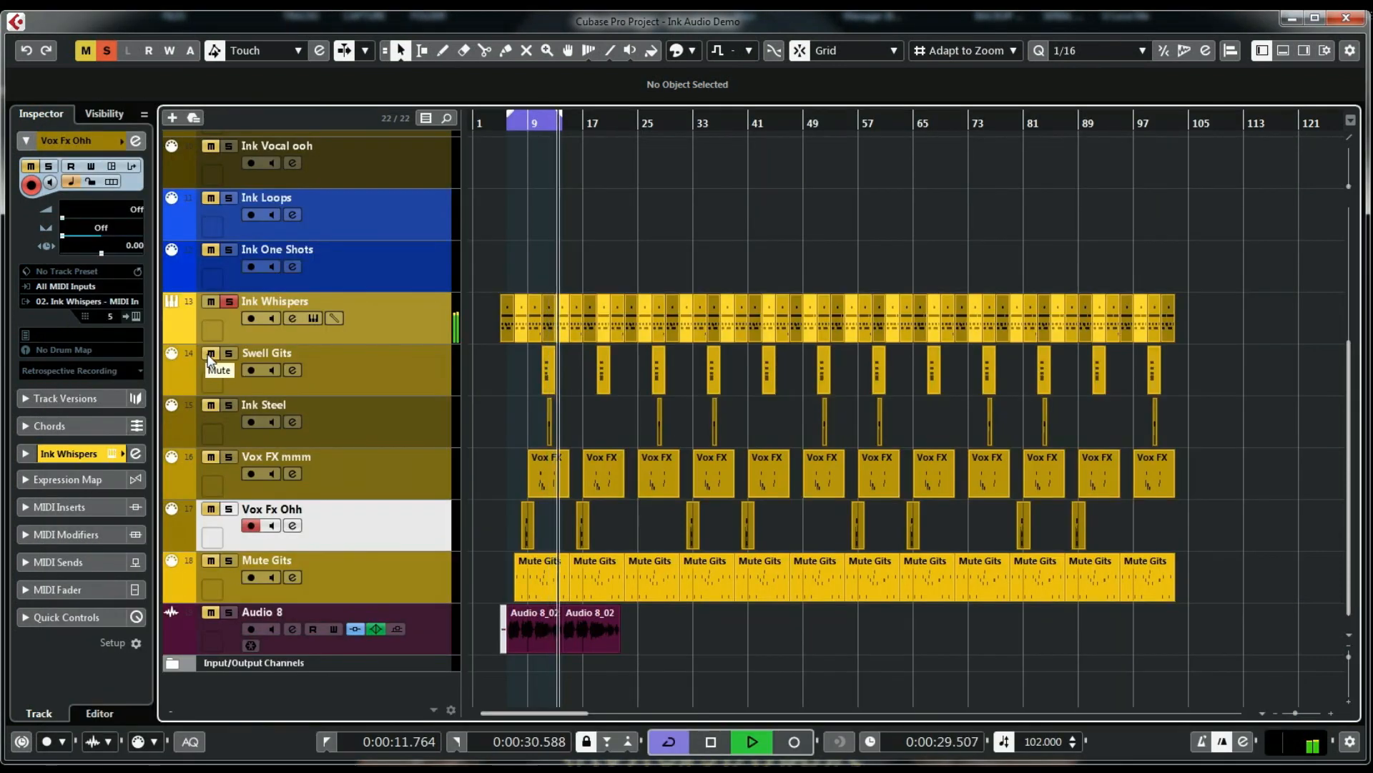
# - Solo the Swell Gits track and bring up Ink Baritone Soft Muted in the Kontakt rack of the Ink Whispers track
pyautogui.click(228, 353)
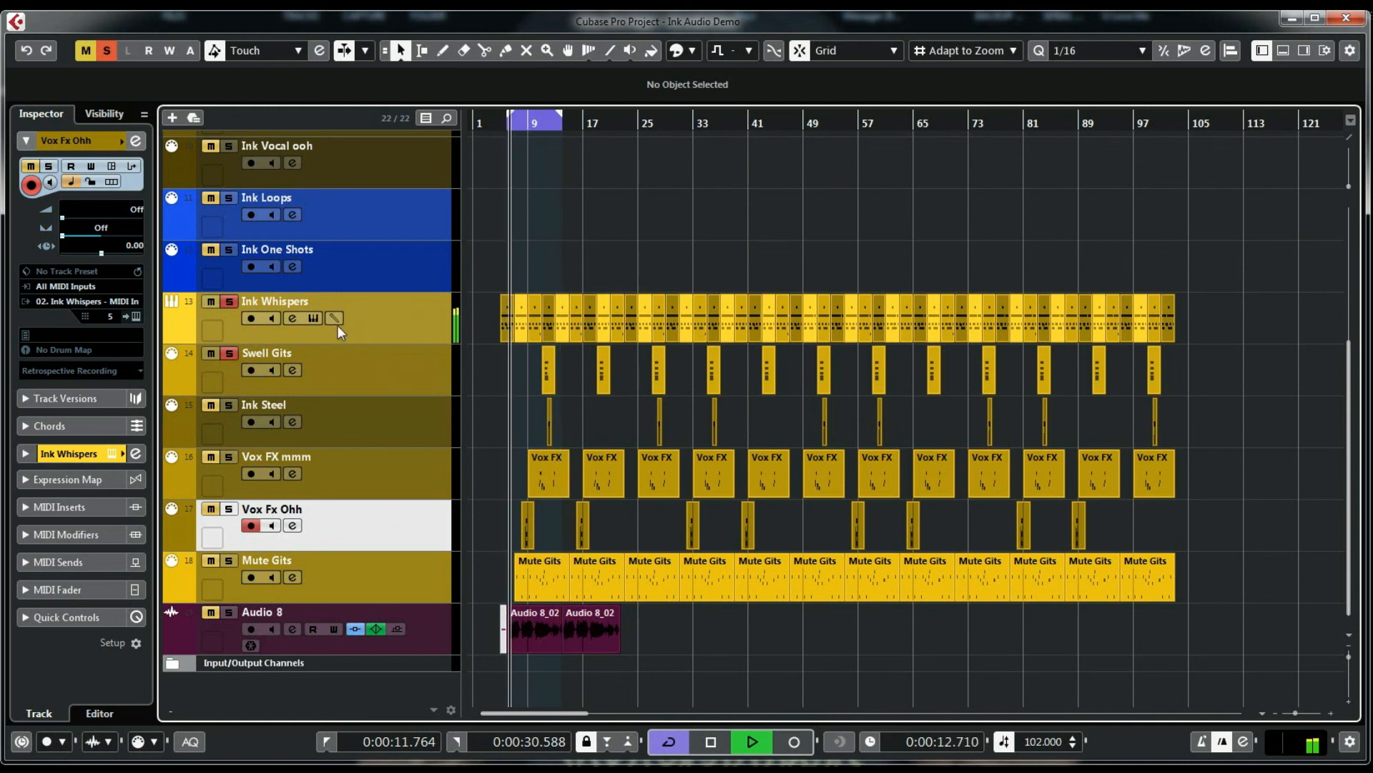
pyautogui.click(315, 318)
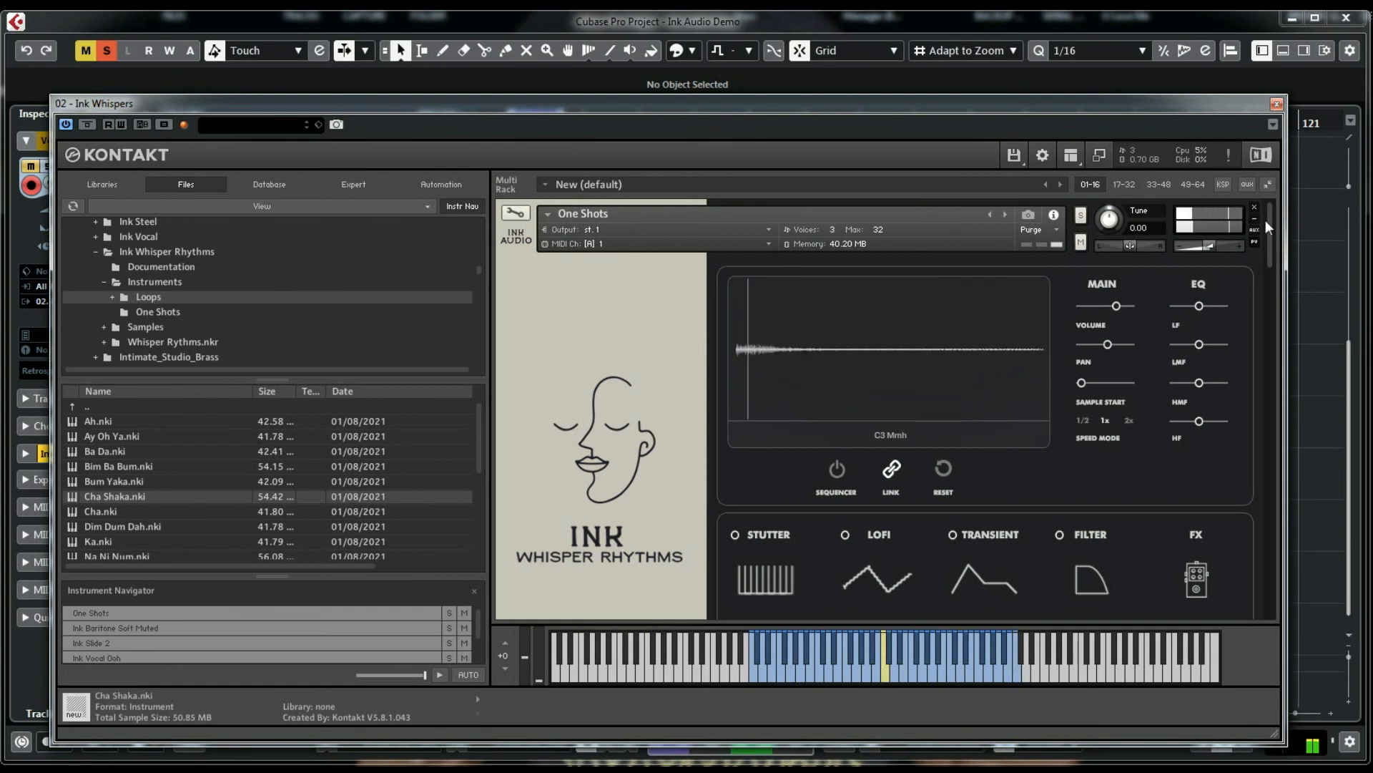
pyautogui.moveTo(1269, 225); pyautogui.dragTo(1268, 319)
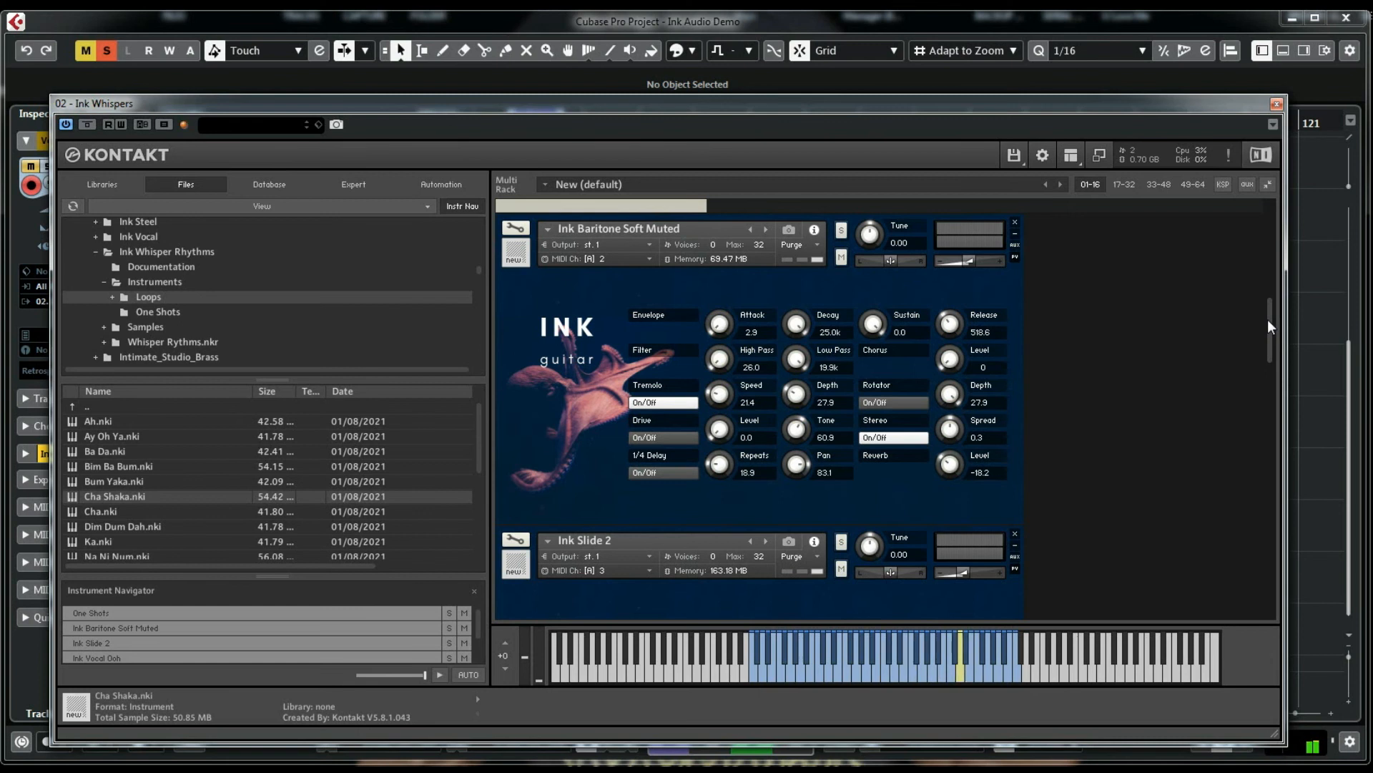
# - View the Ink Slide 2 instrument in the Kontakt rack and close the instrument window
pyautogui.moveTo(1267, 319); pyautogui.dragTo(1276, 370)
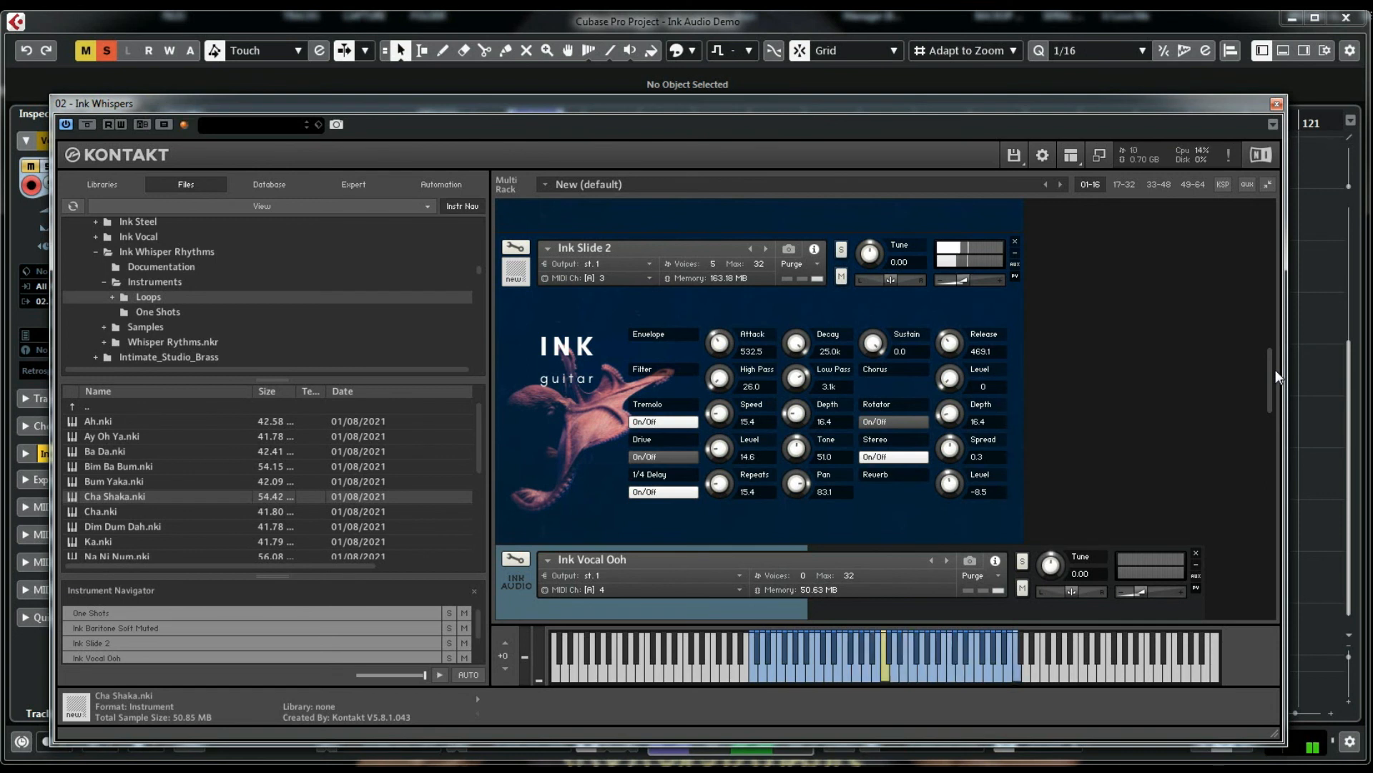
pyautogui.click(1276, 105)
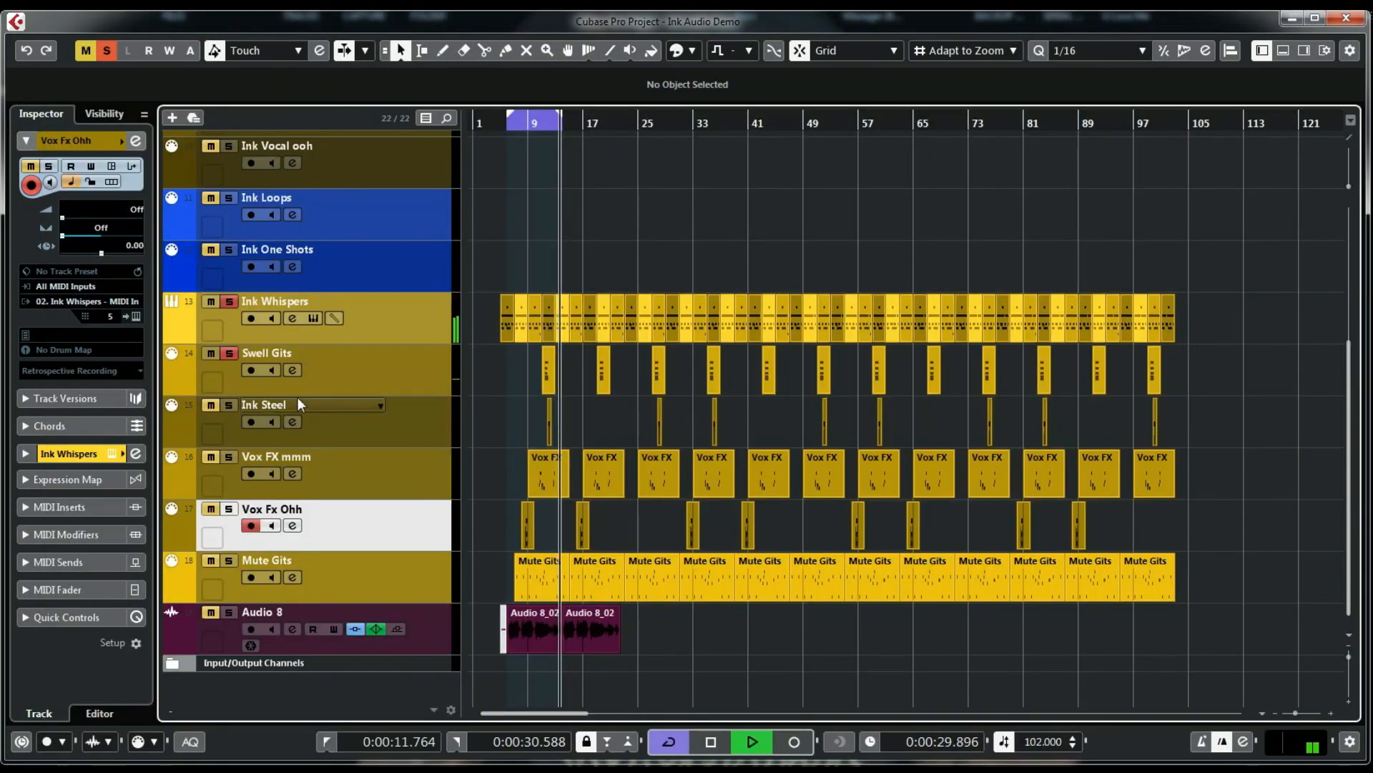
# - Solo the Ink Steel track and view its Ink Steel instrument in the Kontakt rack of the Ink Whispers track
pyautogui.click(229, 405)
pyautogui.click(314, 319)
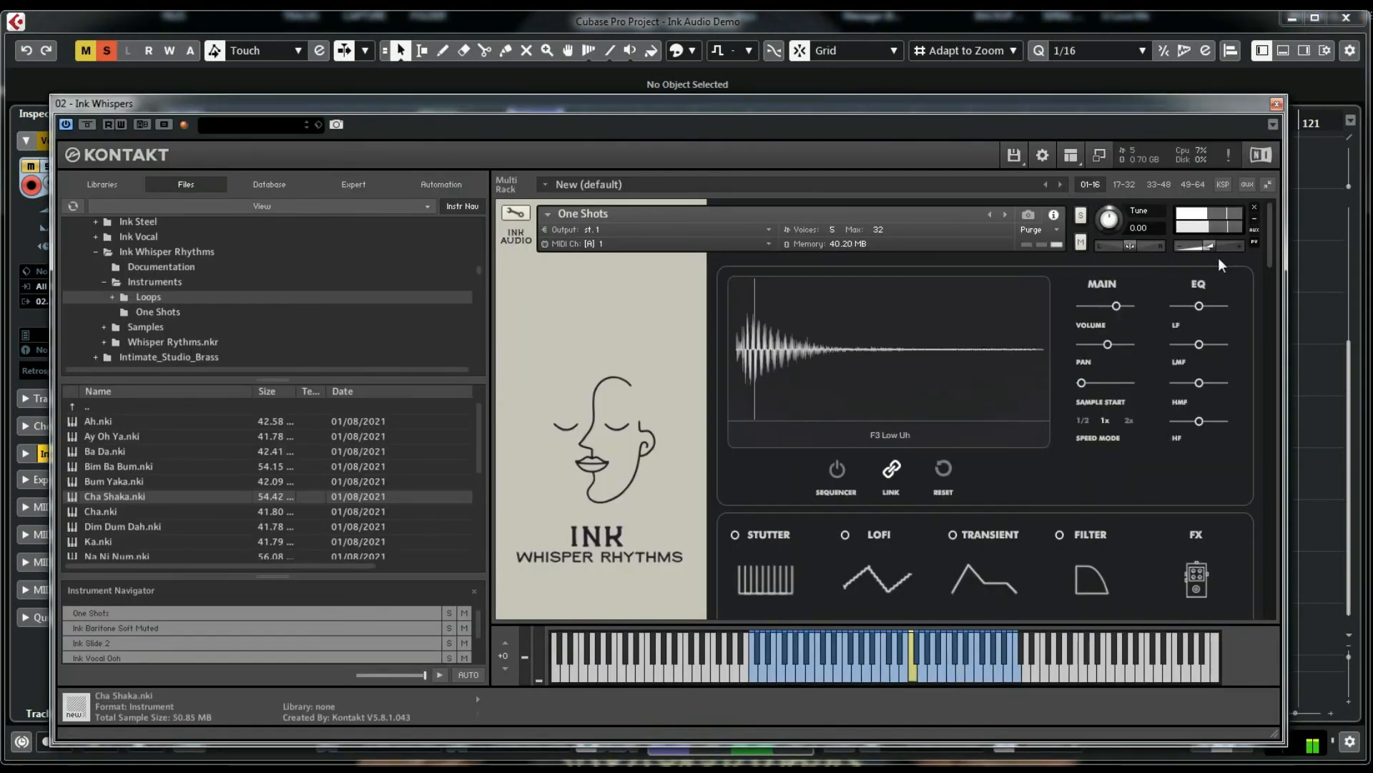
pyautogui.moveTo(1268, 235); pyautogui.dragTo(1323, 577)
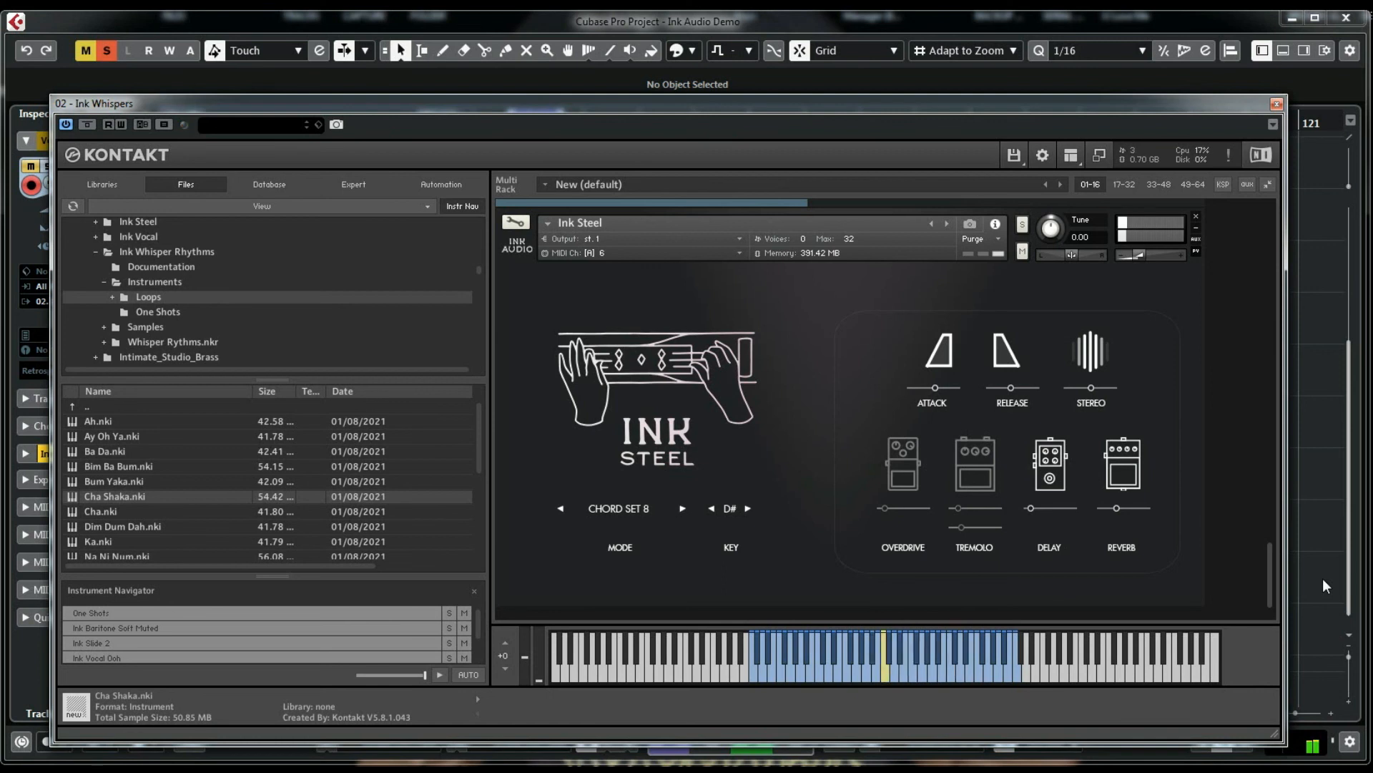
pyautogui.click(1277, 105)
# - Solo the Vox FX mmm track and view the Ink Vocal Ooh instrument on MIDI channel 4 in the Kontakt rack
pyautogui.click(227, 456)
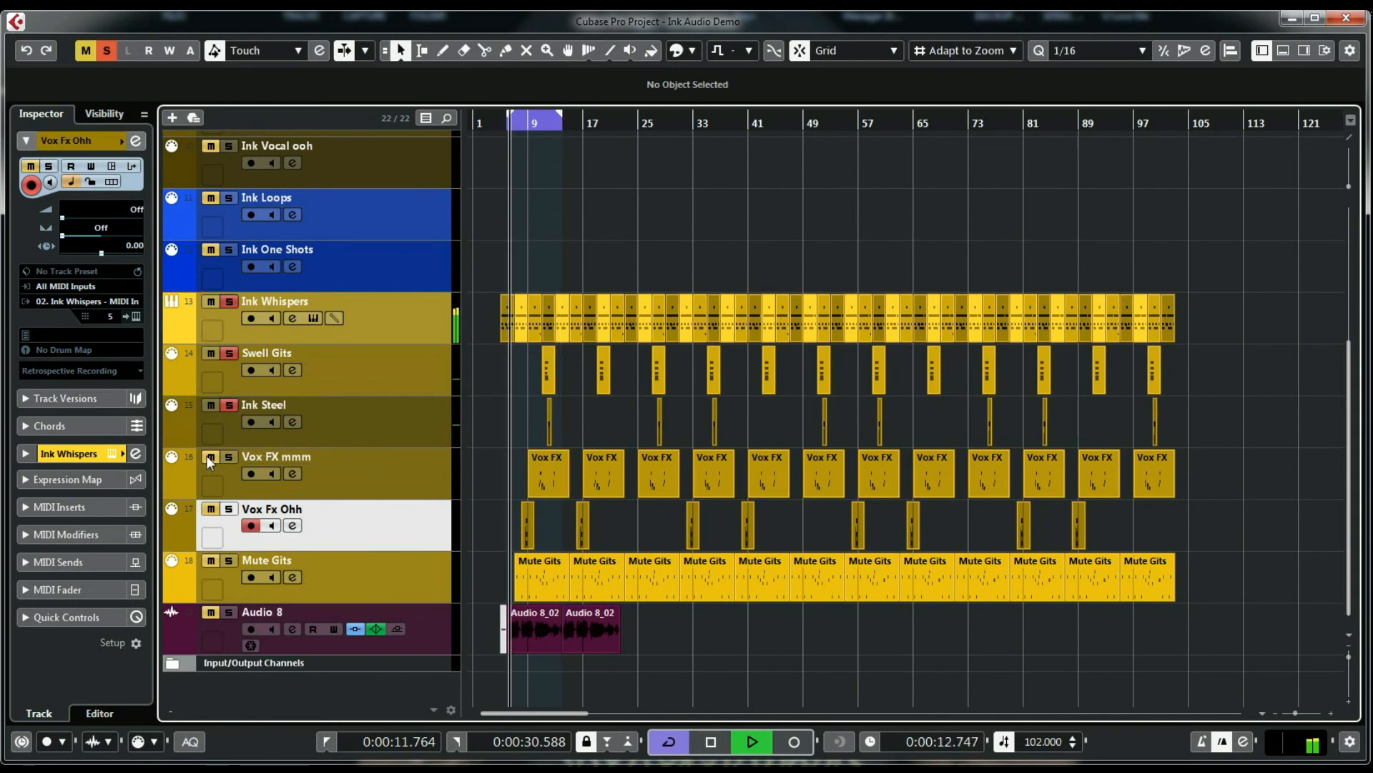
pyautogui.click(314, 316)
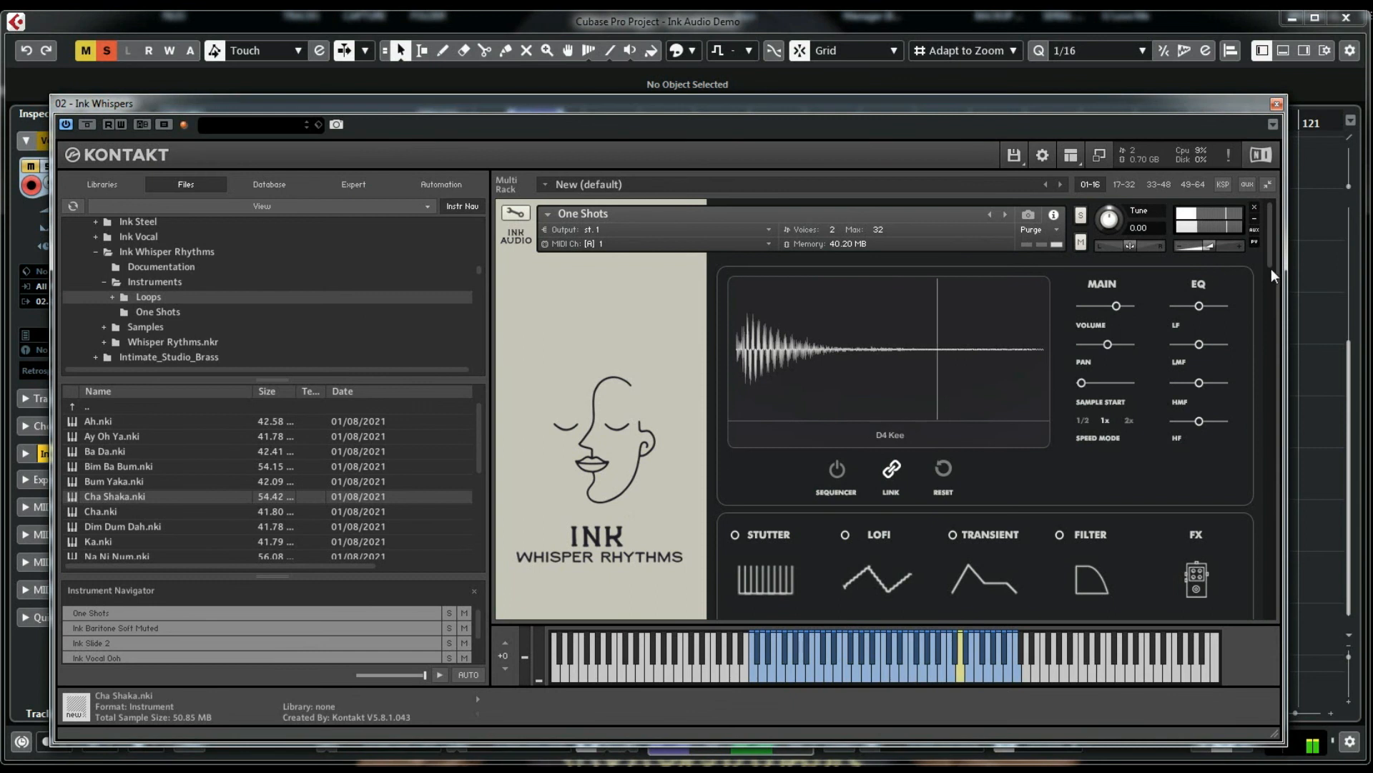
pyautogui.moveTo(1272, 254)
pyautogui.mouseDown()
pyautogui.moveTo(1282, 452)
pyautogui.moveTo(1303, 522)
pyautogui.moveTo(1290, 445)
pyautogui.moveTo(1292, 458)
pyautogui.mouseUp()
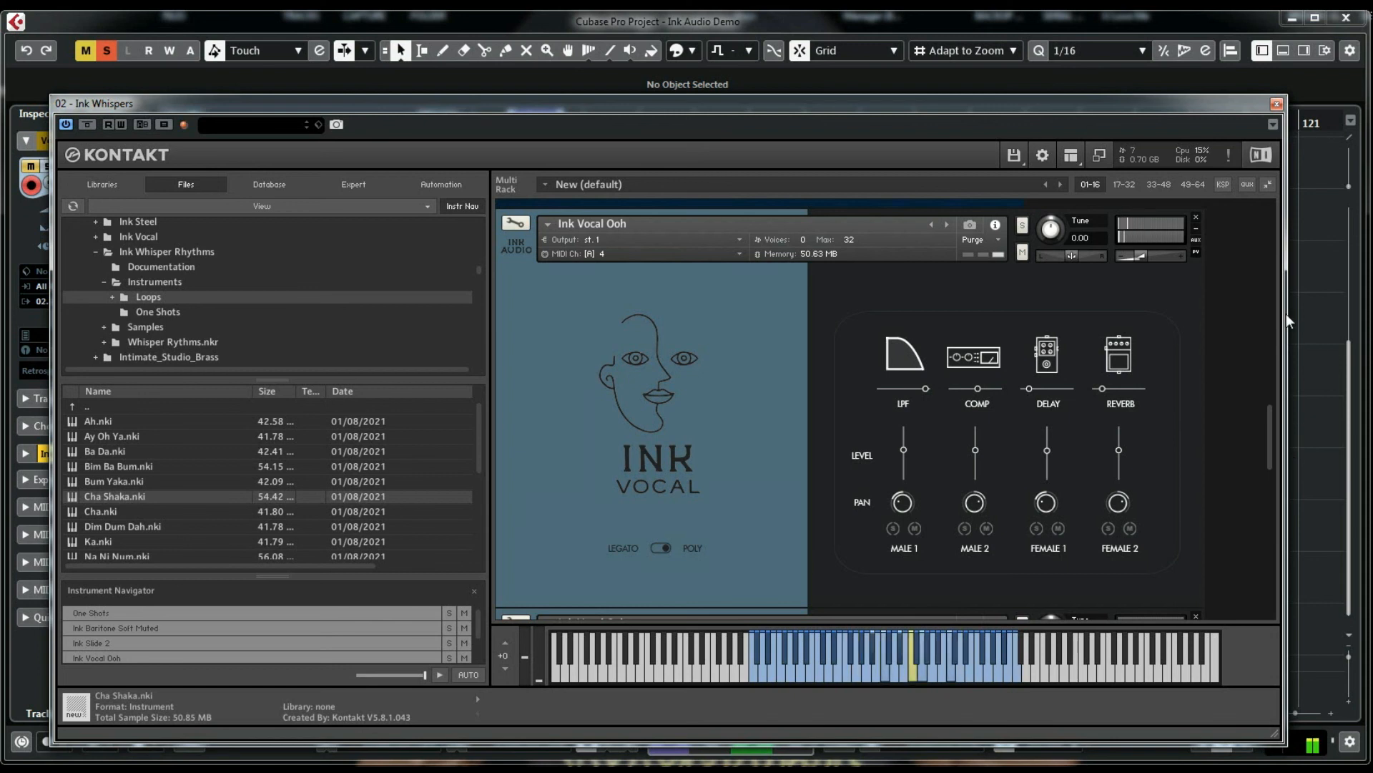
pyautogui.click(1276, 105)
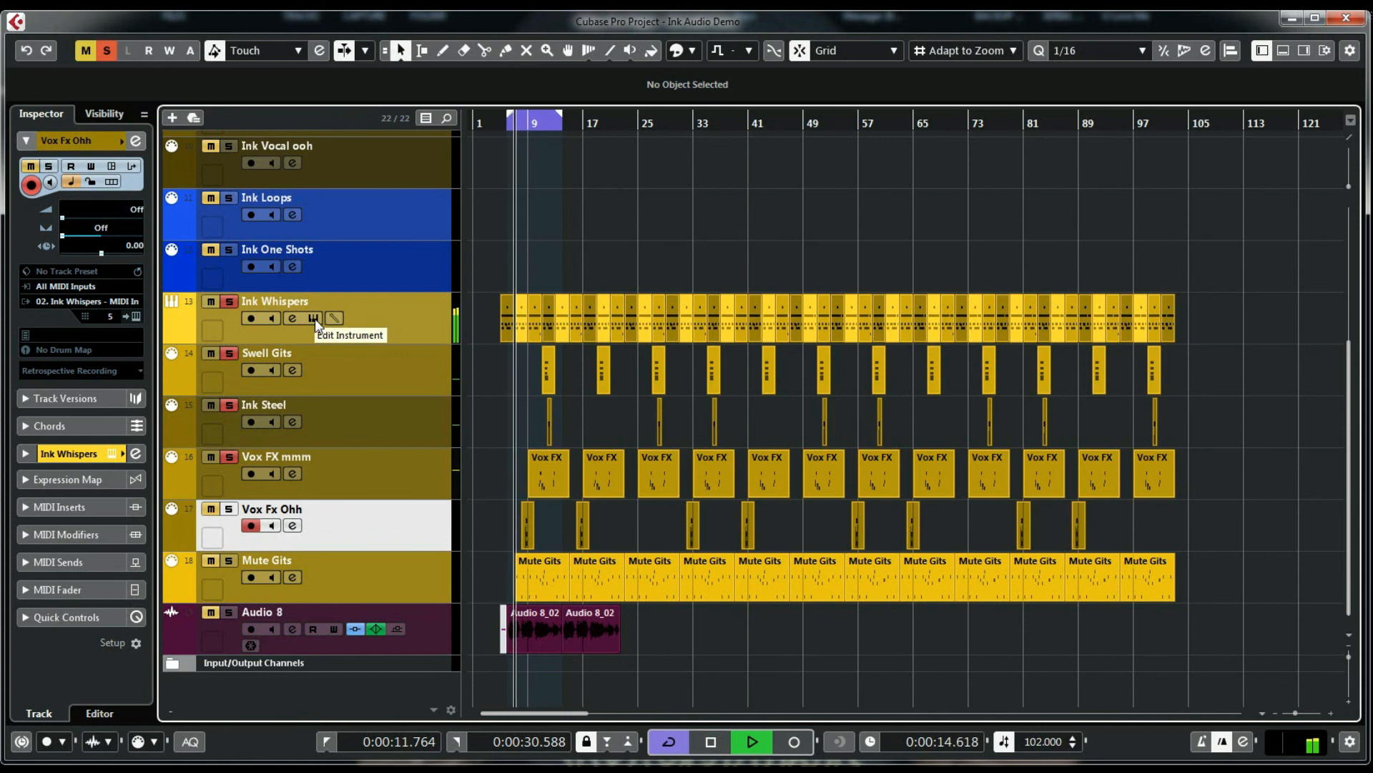
# - Solo the Vox Fx Ohh track and view the Ink Vocal Ooh instrument on MIDI channel 5 in the Kontakt rack
pyautogui.click(211, 509)
pyautogui.click(229, 509)
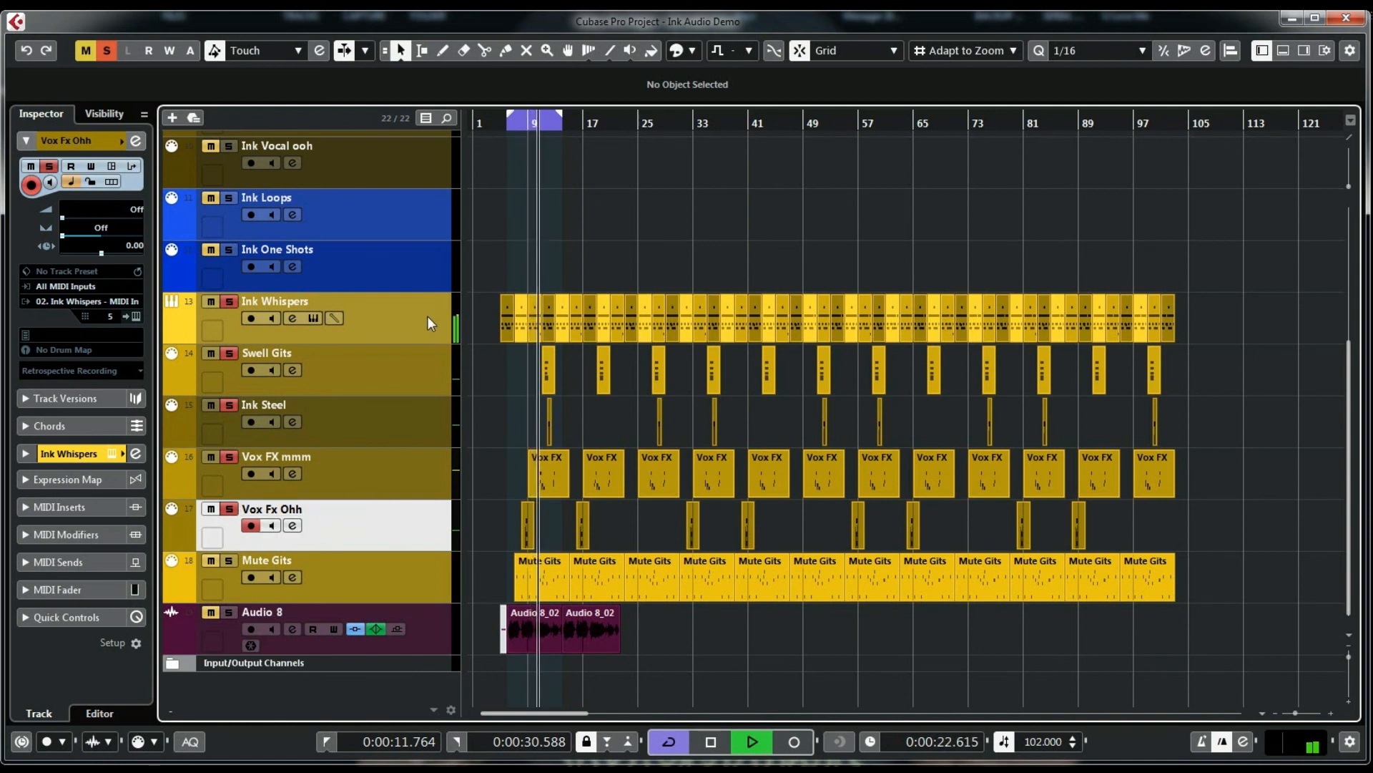
pyautogui.click(311, 319)
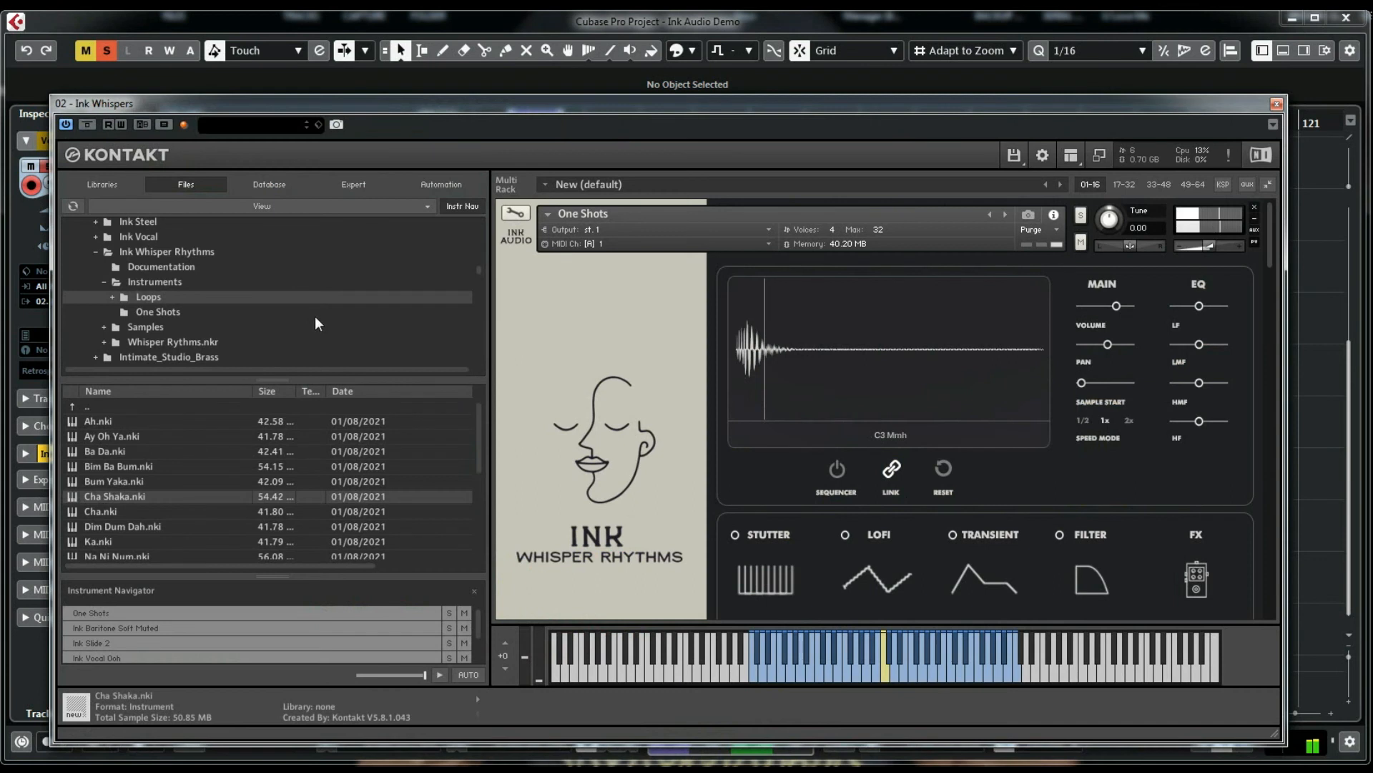
pyautogui.moveTo(1271, 243); pyautogui.dragTo(1287, 518)
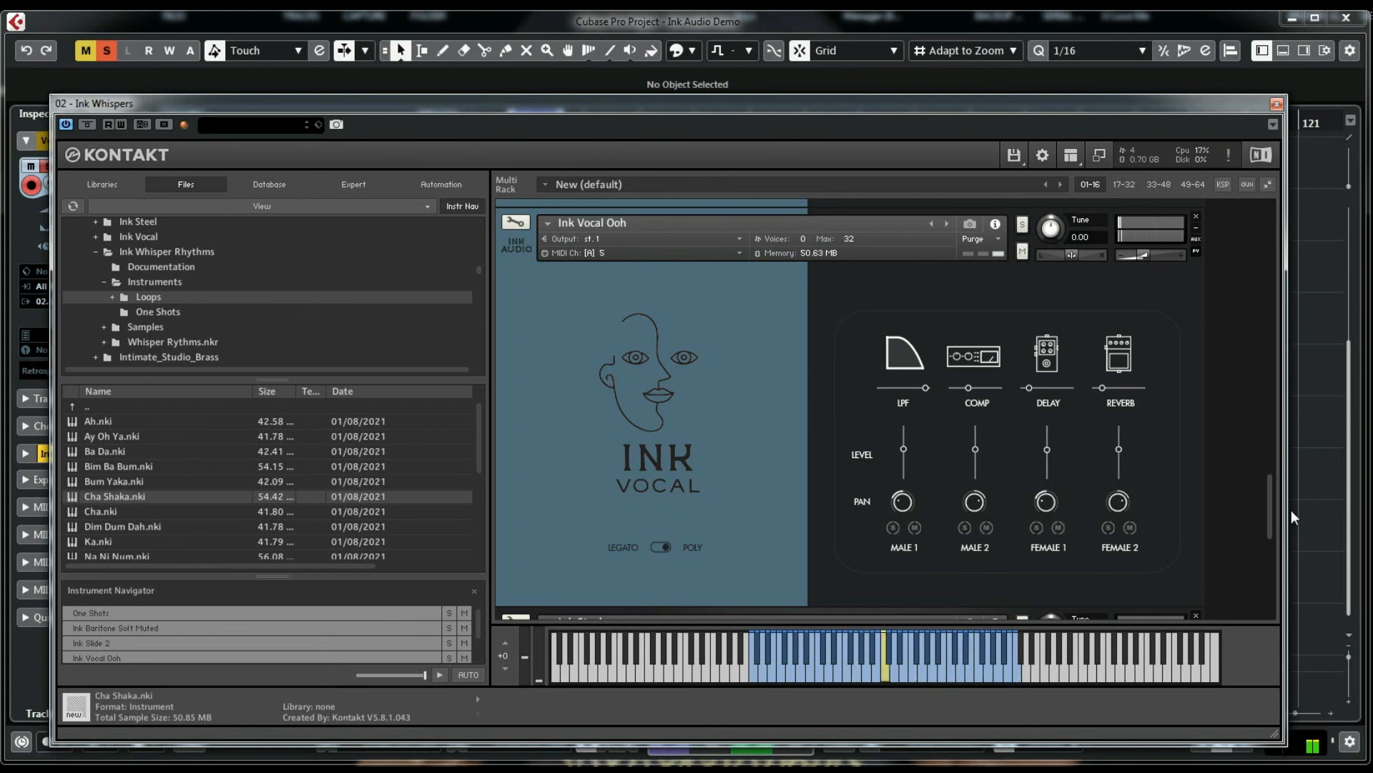
pyautogui.click(1277, 105)
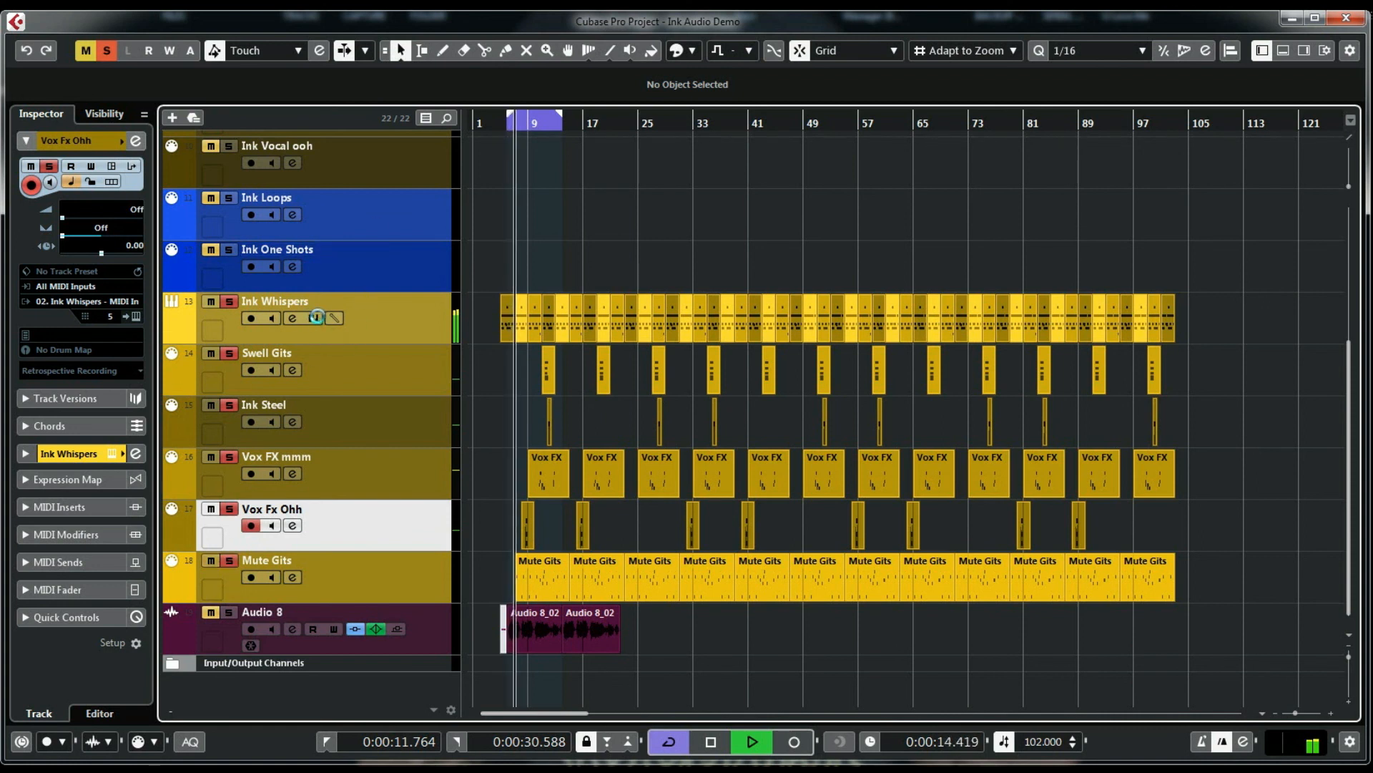
# - View Ink Baritone Soft Muted in the Kontakt rack of the Ink Whispers track, and stop playback back in the project
pyautogui.click(316, 317)
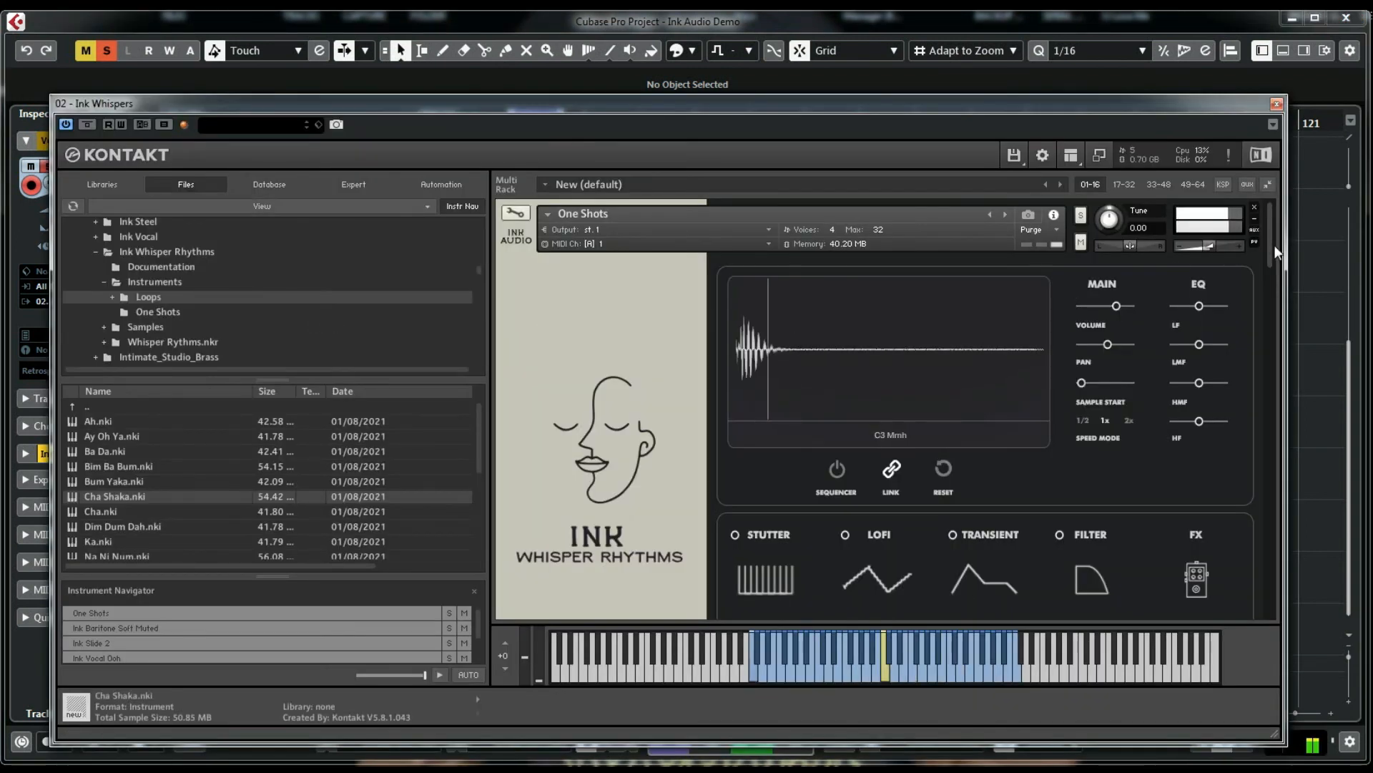
pyautogui.moveTo(1274, 245); pyautogui.dragTo(1282, 332)
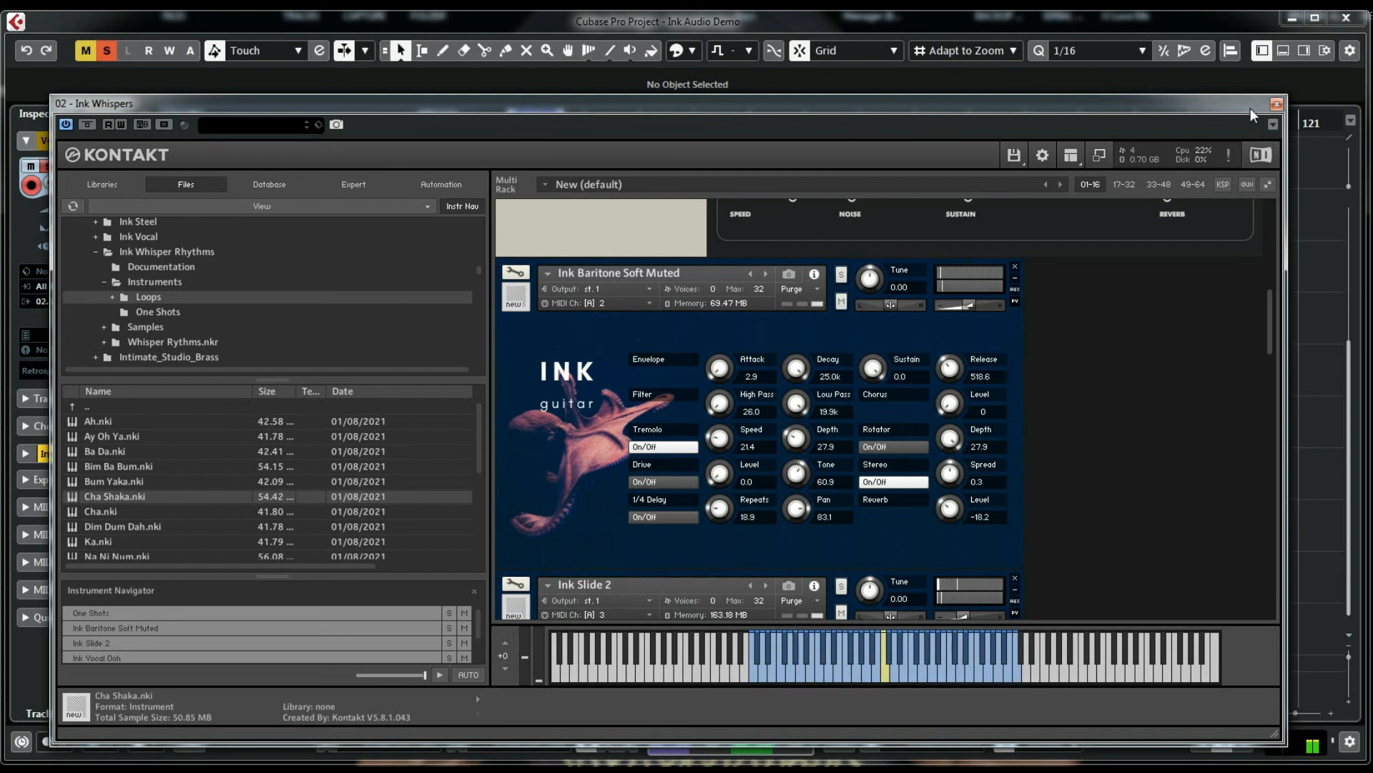
pyautogui.click(1276, 104)
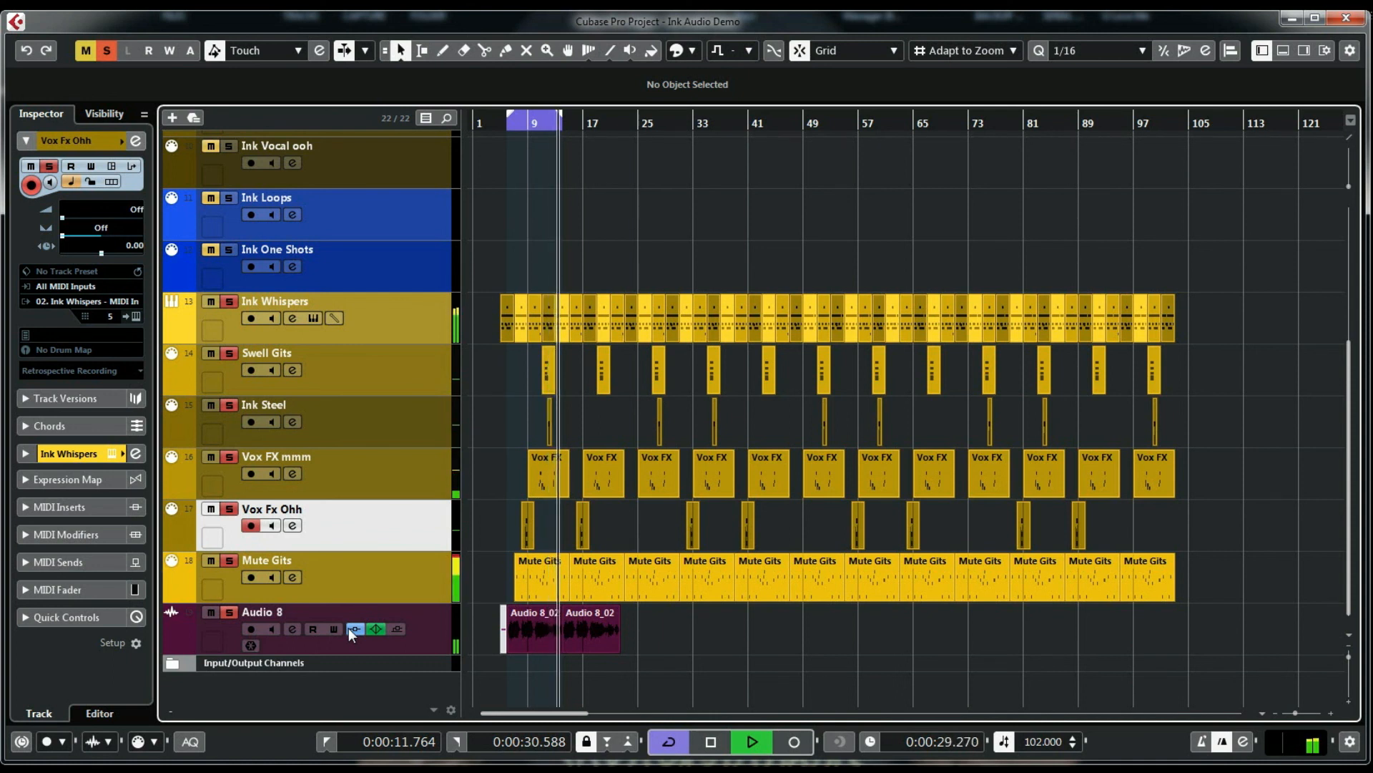
pyautogui.press('space')
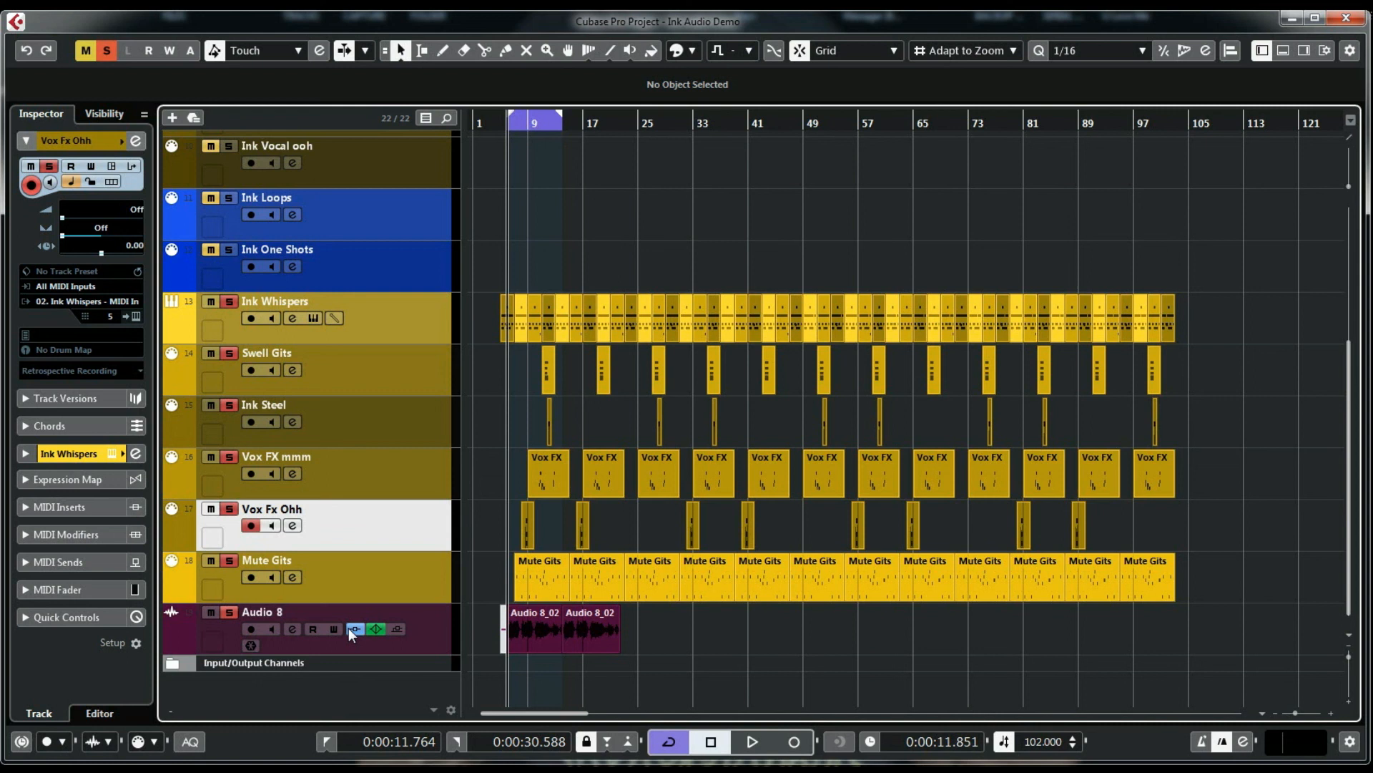